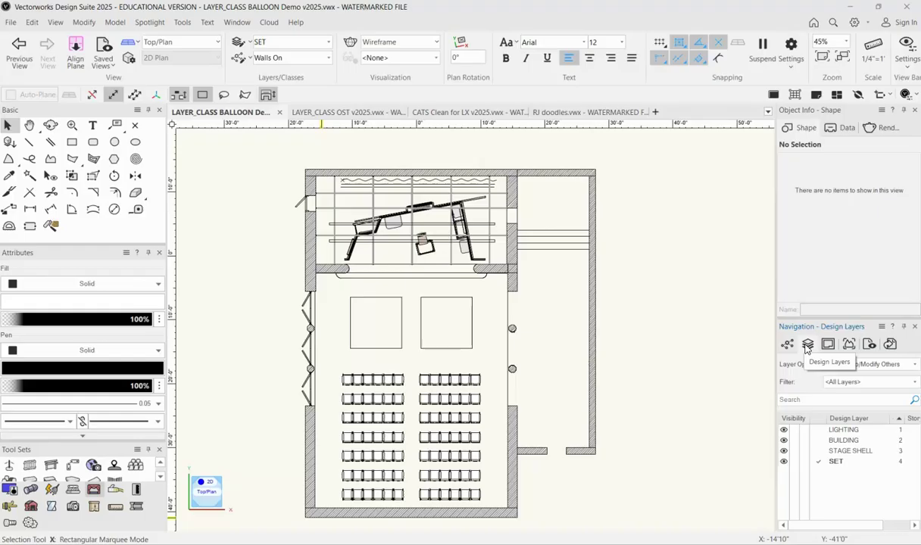
Turn the Top/Plan drawing of the theatre into a shaded 3D perspective view.
click(794, 348)
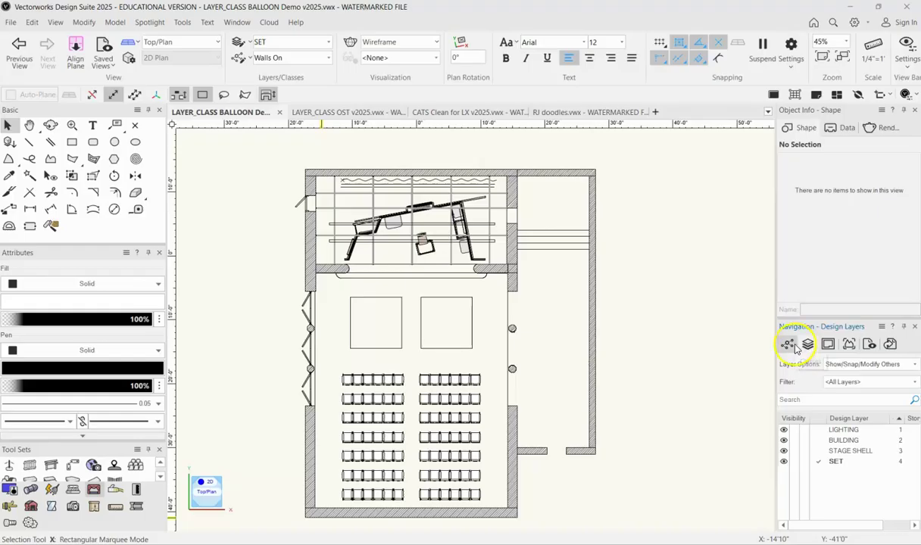
ctrl+middle_drag(659, 445, 686, 348)
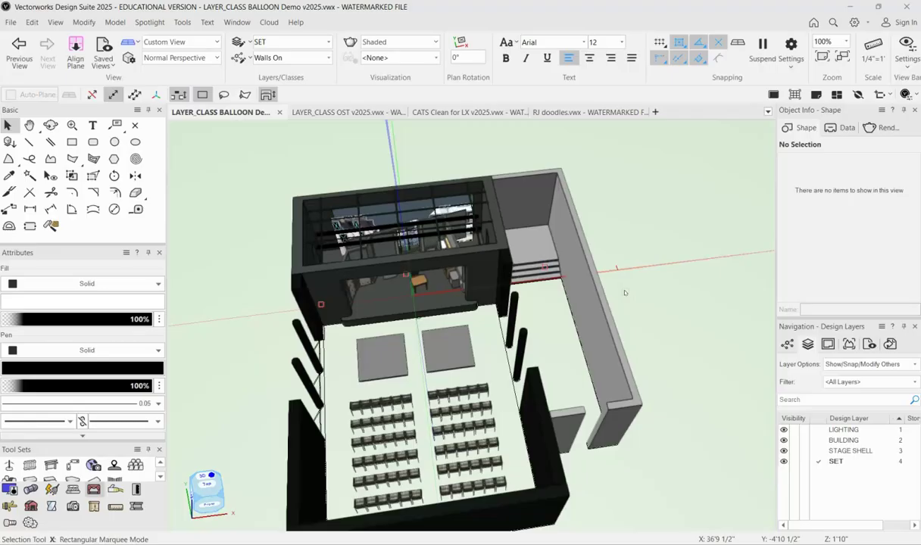
key(space)
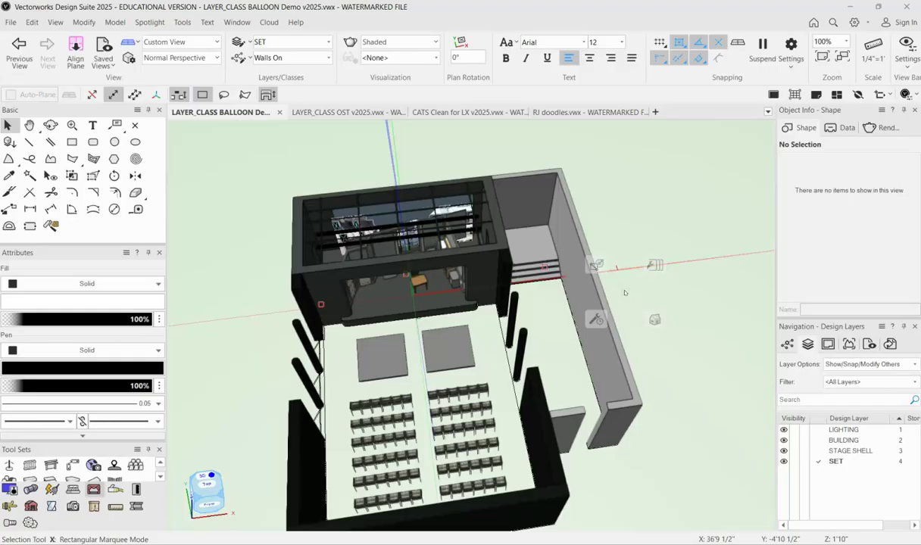
click(522, 209)
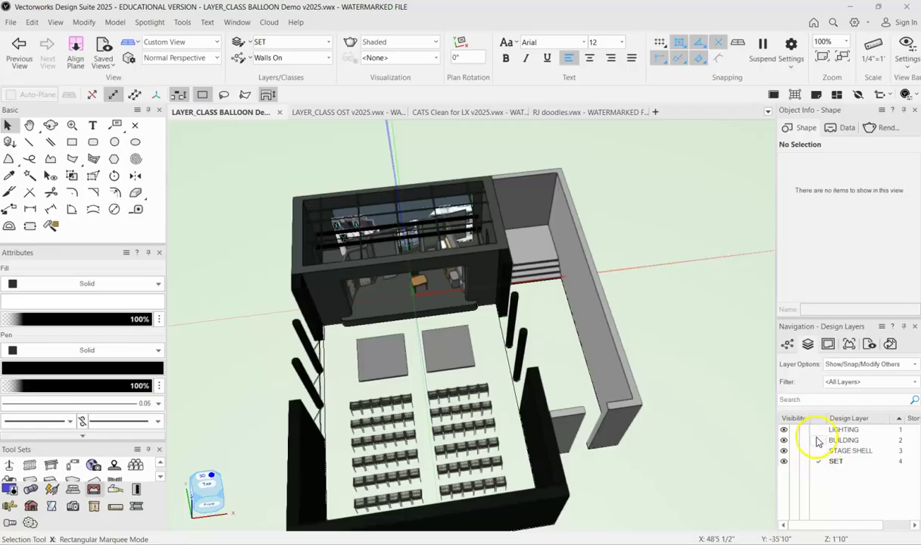
Hide the BUILDING, STAGE SHELL and LIGHTING design layers to isolate the SET layer.
click(793, 442)
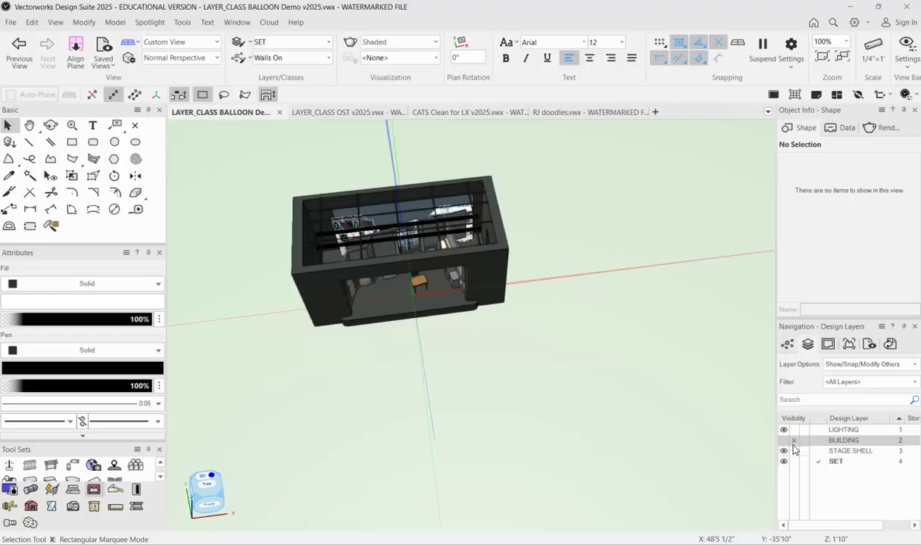
click(793, 451)
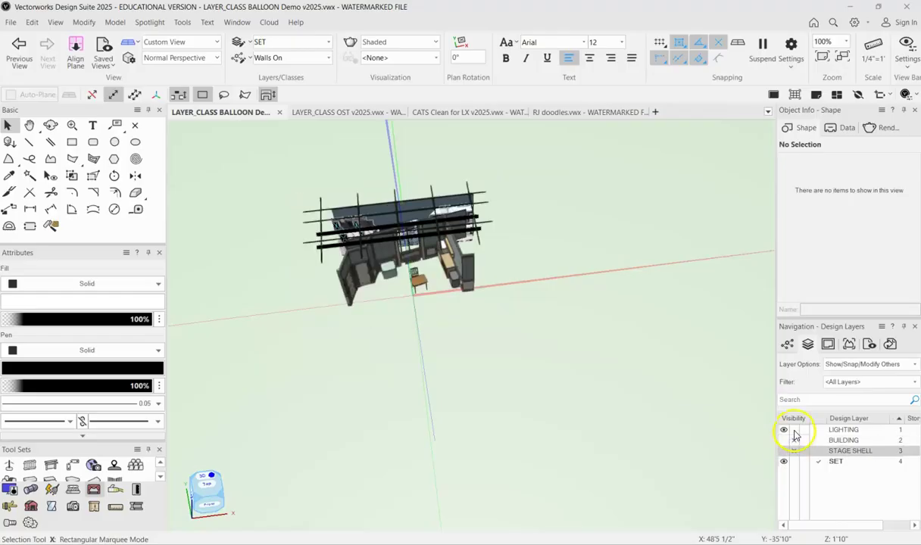
click(794, 430)
ctrl+middle_drag(386, 344, 394, 215)
scroll(405, 239, up, 4)
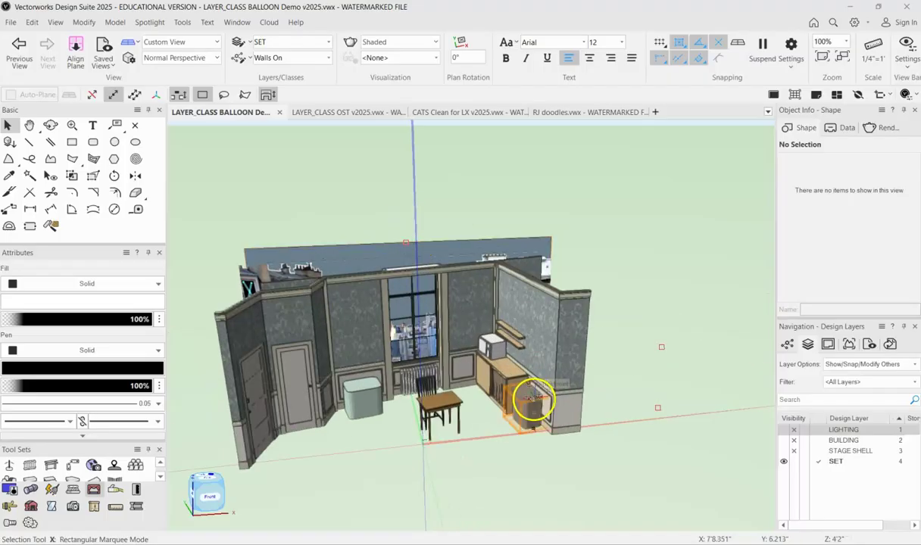
Make the STAGE SHELL, BUILDING and LIGHTING design layers visible again.
click(785, 450)
click(784, 440)
click(784, 430)
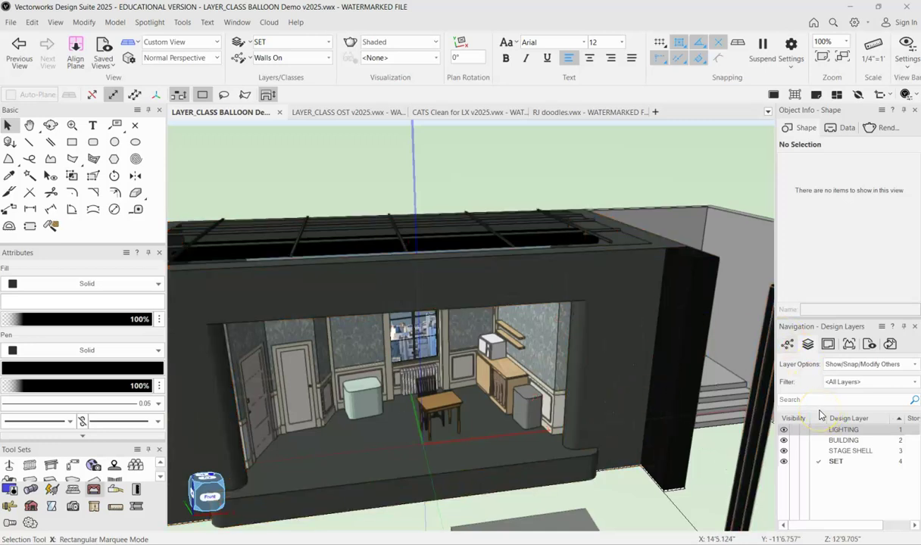
Hide the STAGE SHELL, BUILDING and LIGHTING design layers once more so only SET is shown.
click(788, 344)
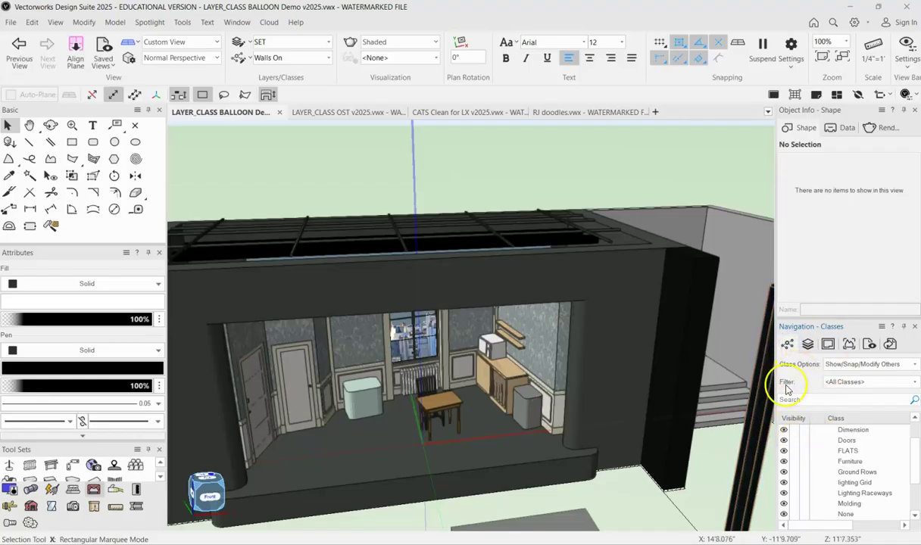
click(807, 344)
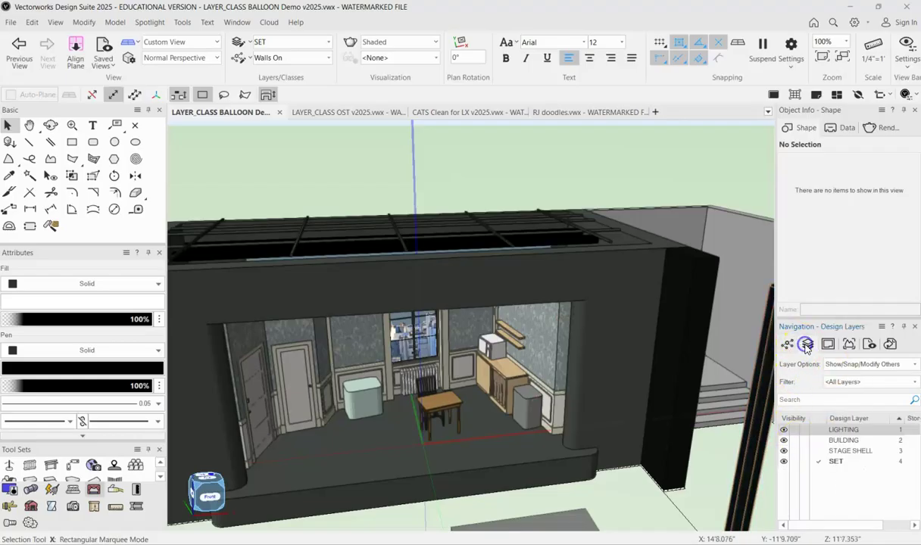
click(794, 451)
click(794, 440)
click(794, 430)
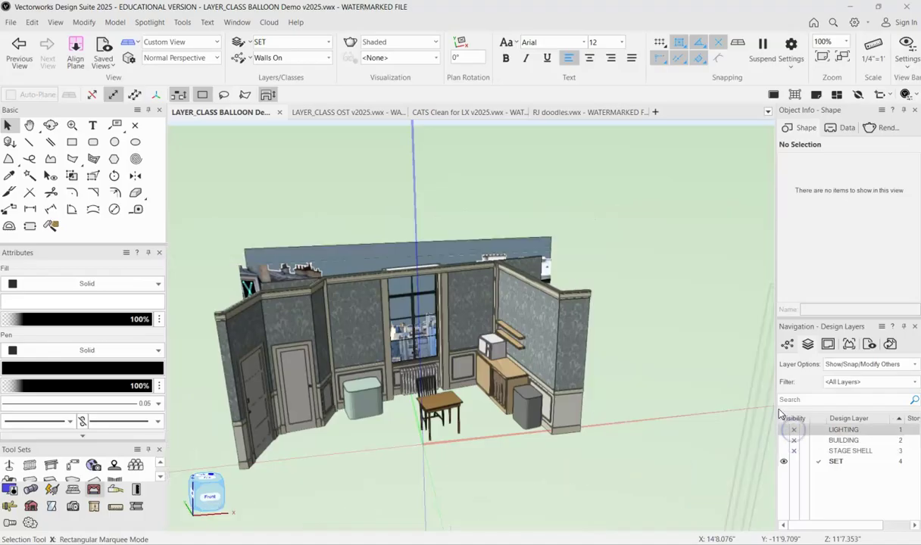
Turn the Furniture class off and back on, and do the same with the FLATS class, keeping Molding visible.
click(787, 345)
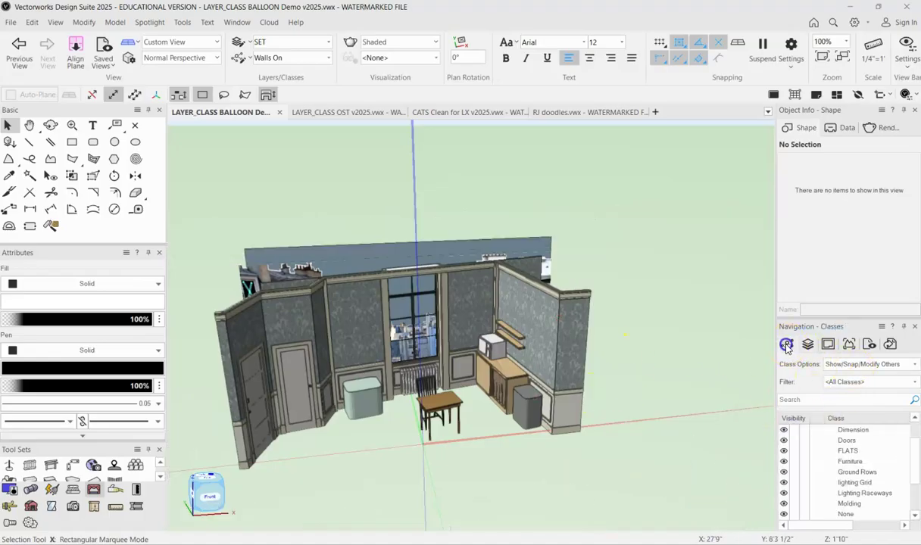
click(792, 462)
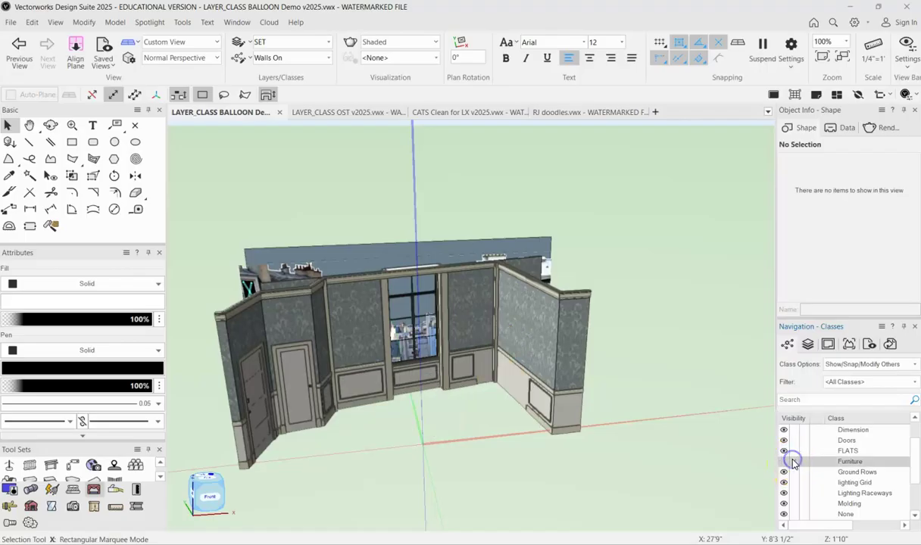
click(792, 463)
click(794, 451)
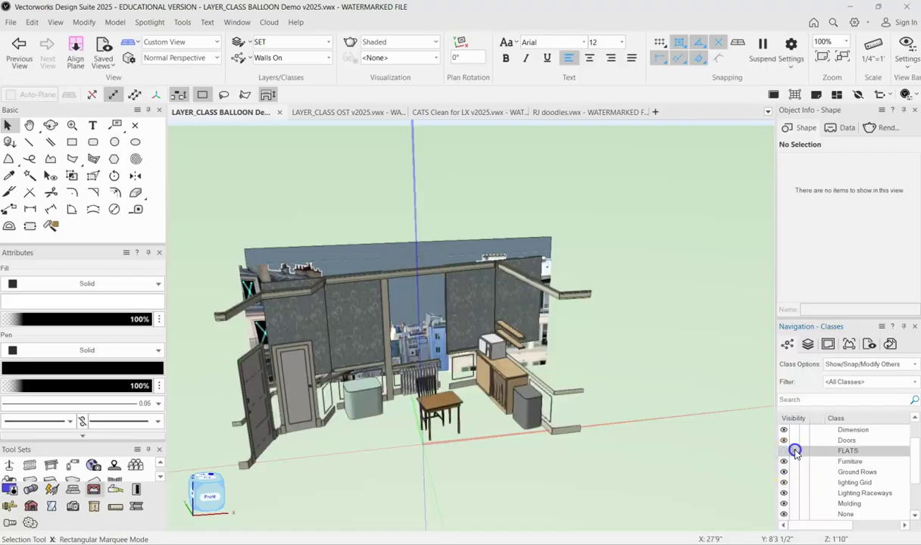
click(785, 452)
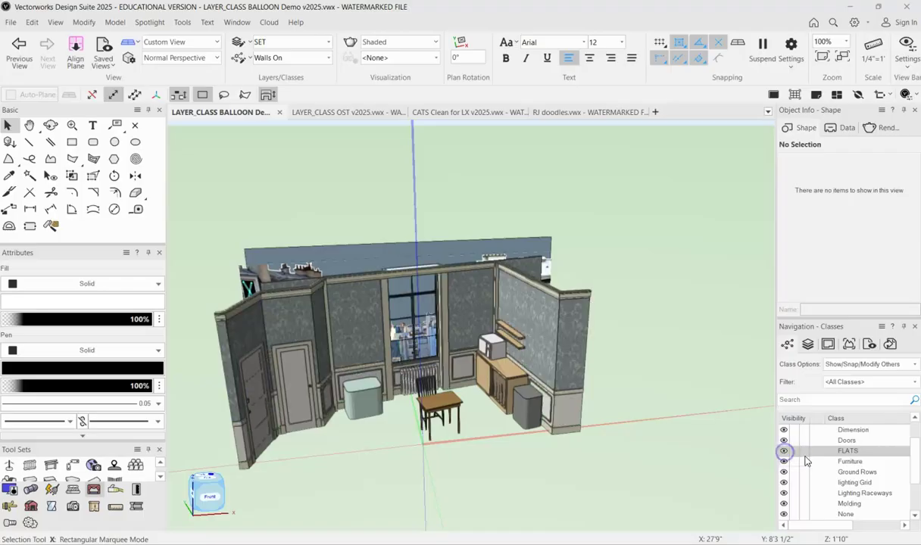
scroll(813, 468, down, 1)
scroll(813, 468, down, 1)
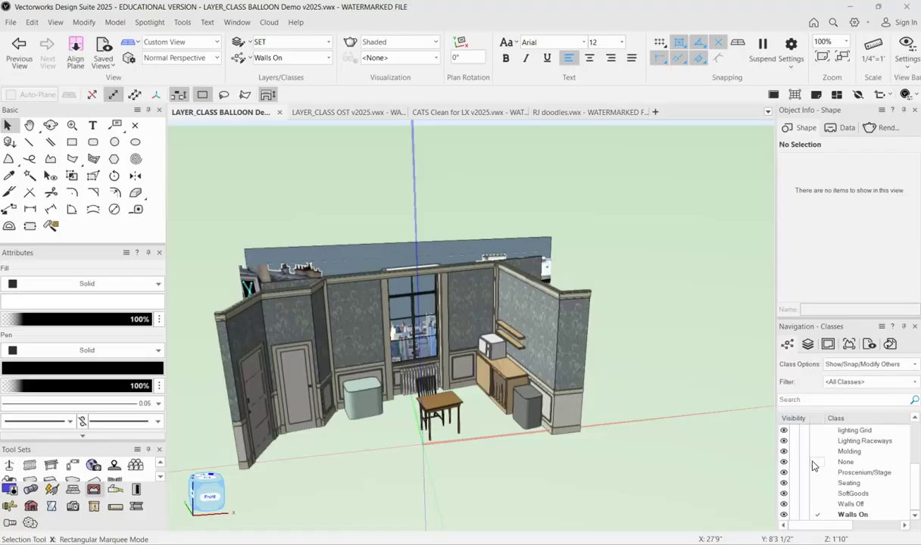
click(785, 453)
Restore the visibility of the STAGE SHELL, BUILDING and LIGHTING design layers around the set.
middle_drag(670, 379, 670, 345)
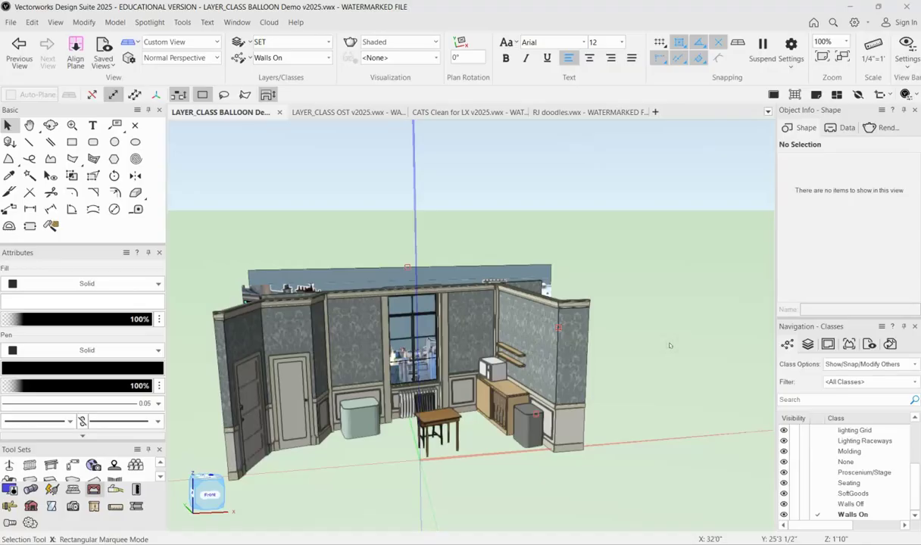
click(657, 346)
click(807, 344)
click(793, 450)
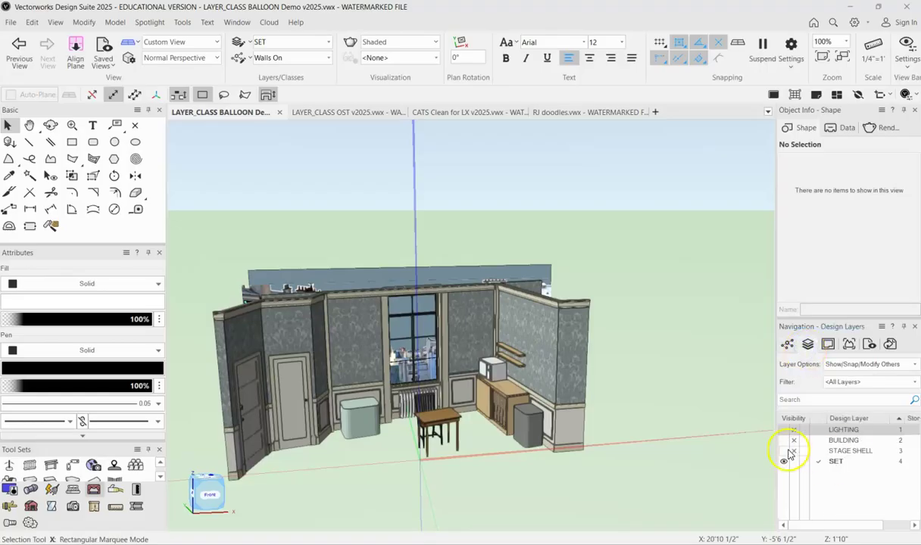
click(784, 450)
click(784, 440)
click(784, 429)
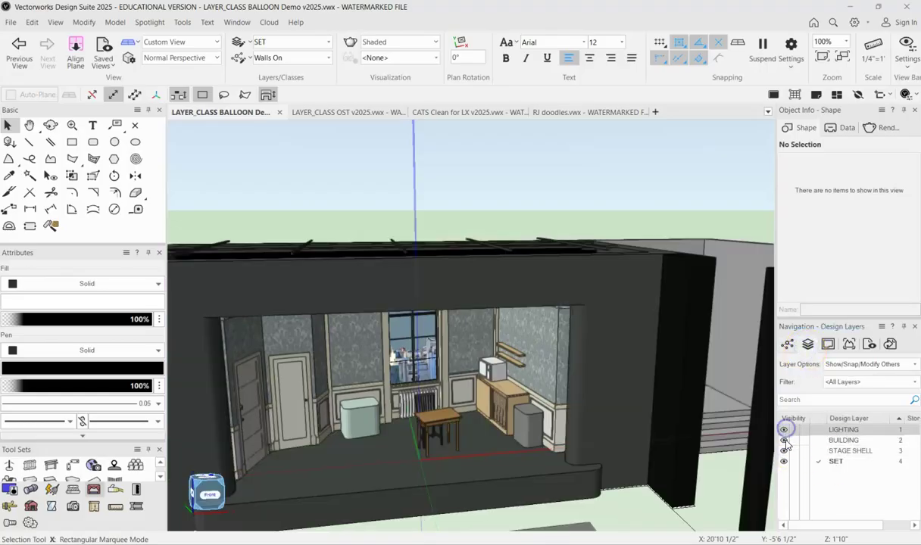
Select the extruded wall behind the audience seating and examine its class and layer assignment.
shift+middle_drag(582, 267, 543, 371)
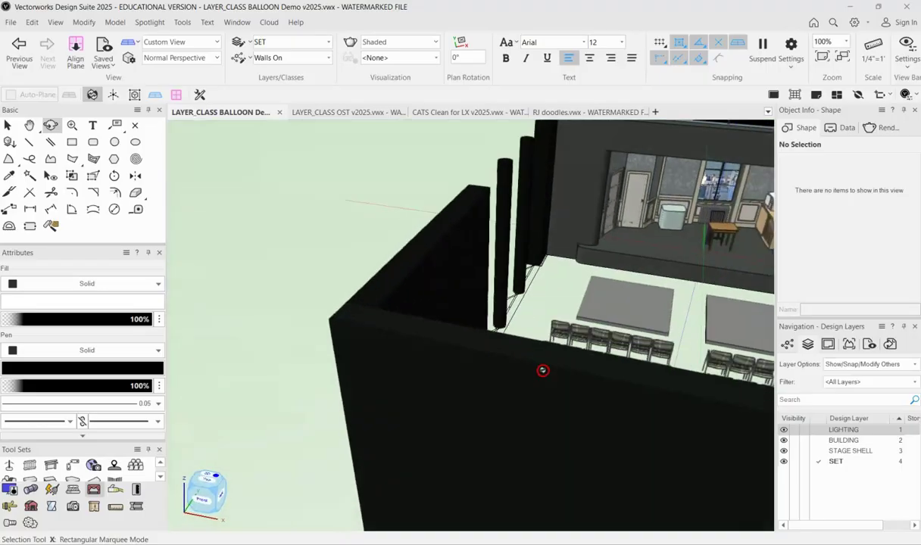
scroll(543, 370, down, 2)
scroll(343, 303, down, 2)
ctrl+middle_drag(534, 258, 602, 218)
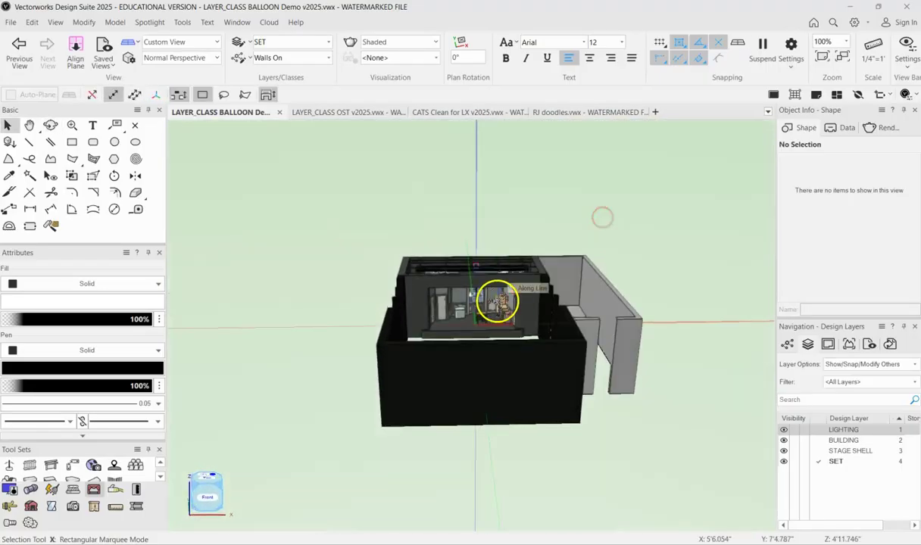
scroll(498, 301, up, 3)
scroll(493, 302, down, 2)
click(488, 380)
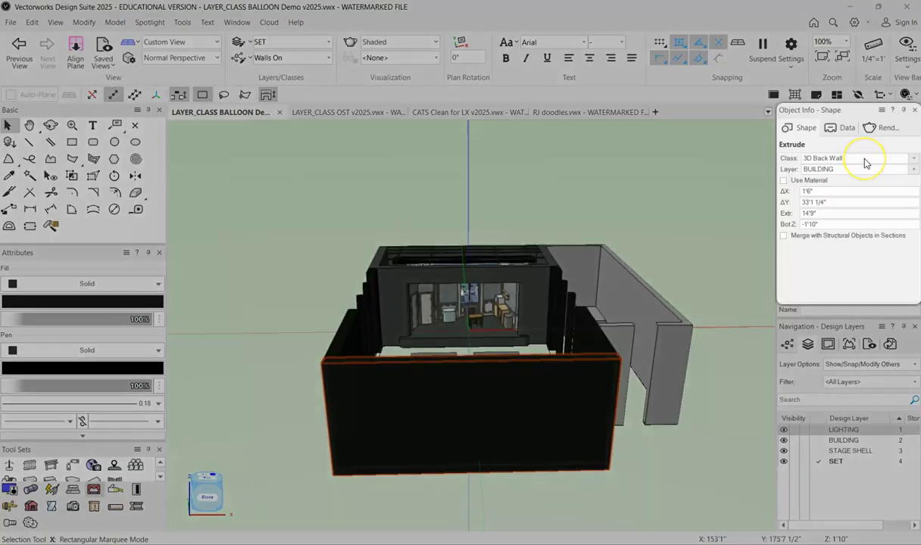
click(856, 163)
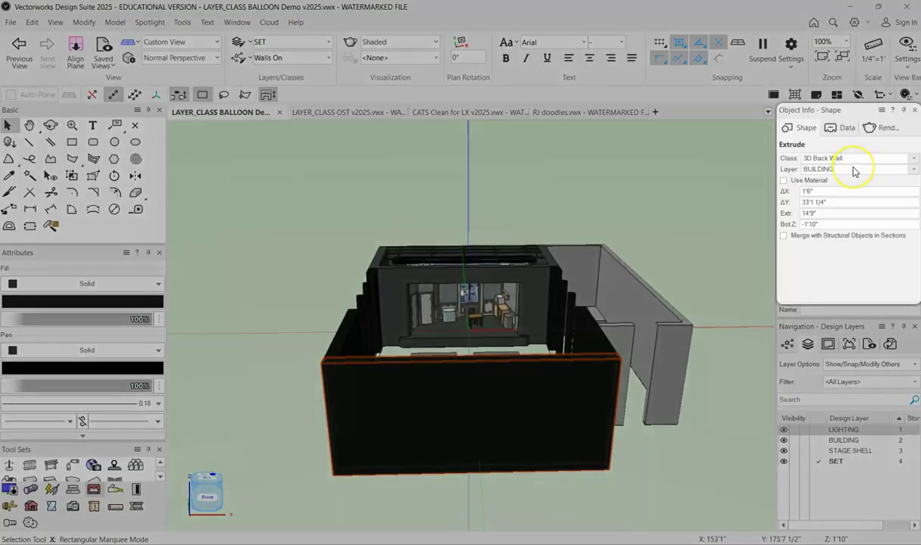
click(847, 162)
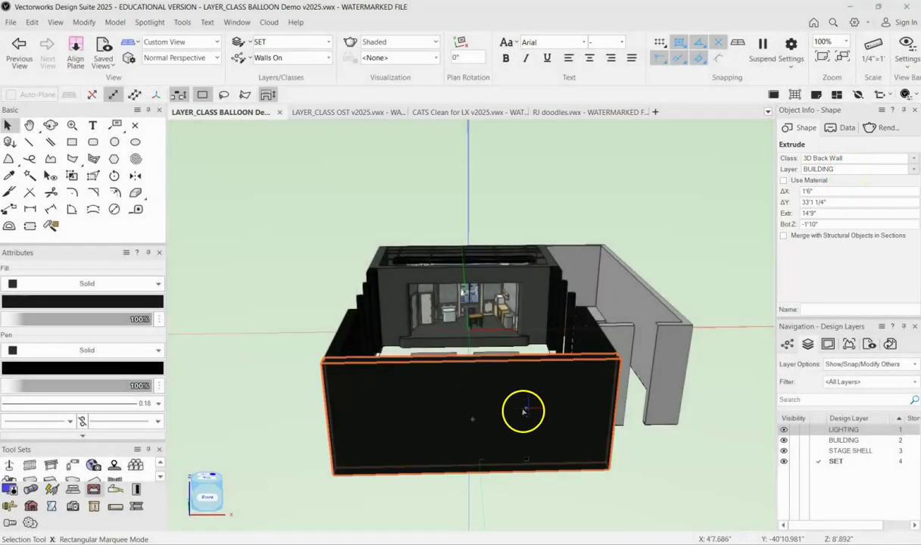
Hide the 3D Back Wall class to open up the audience's view of the stage.
shift+middle_drag(524, 409, 483, 368)
shift+middle_drag(477, 323, 567, 359)
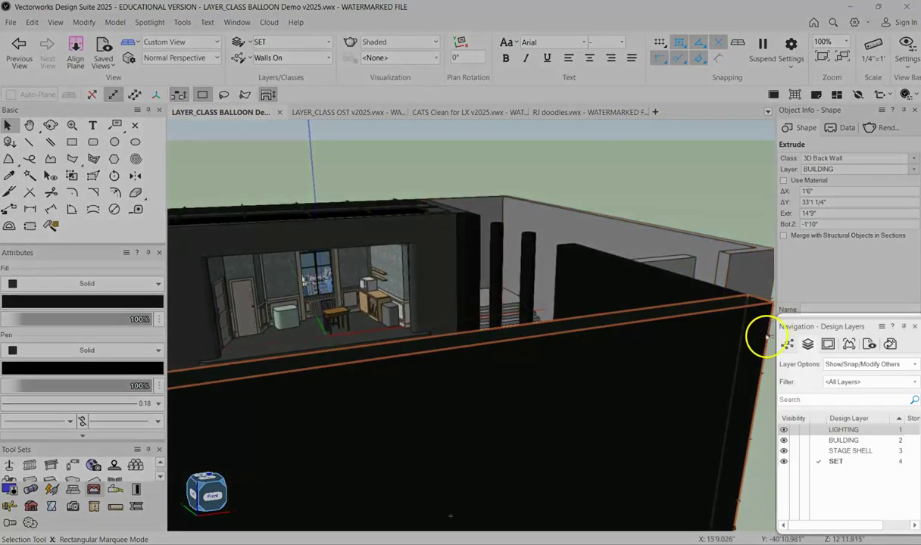
click(788, 344)
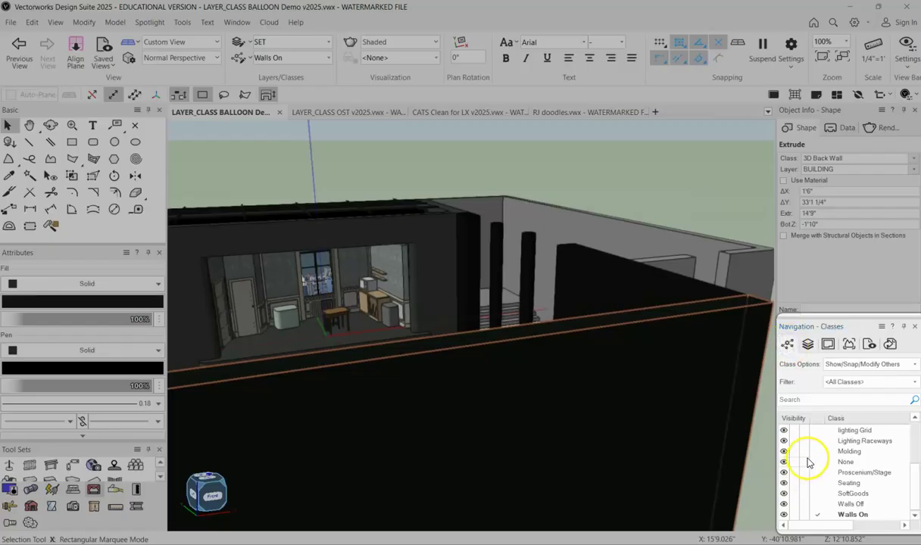
scroll(810, 461, up, 3)
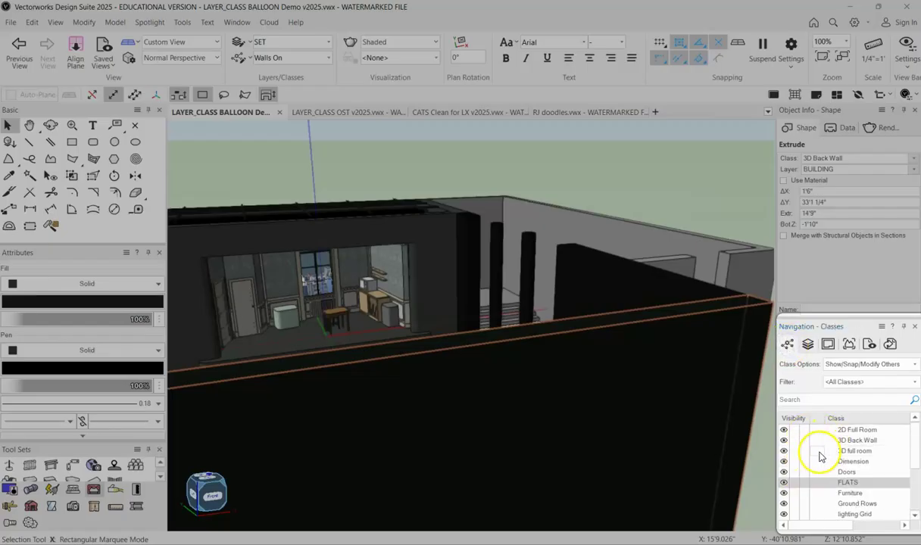
click(793, 442)
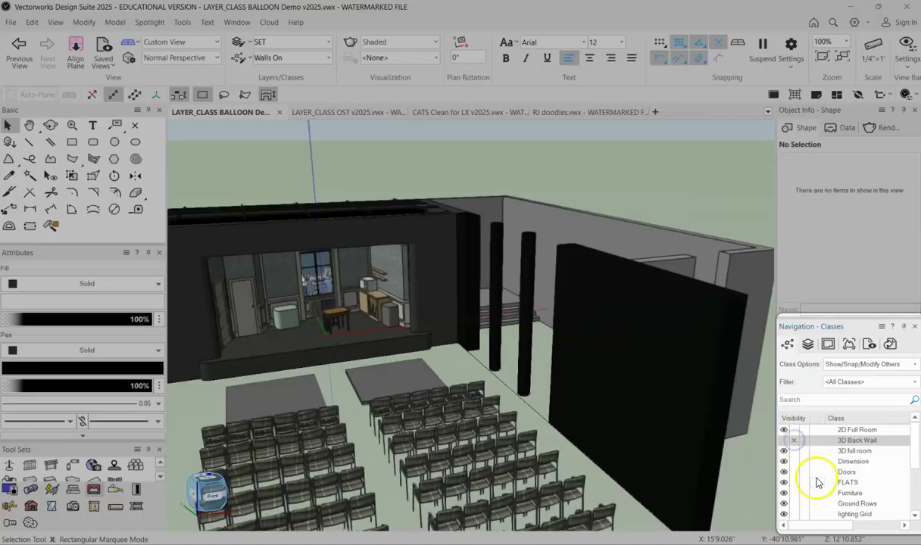
scroll(326, 356, up, 3)
ctrl+middle_drag(339, 353, 397, 343)
scroll(424, 342, down, 3)
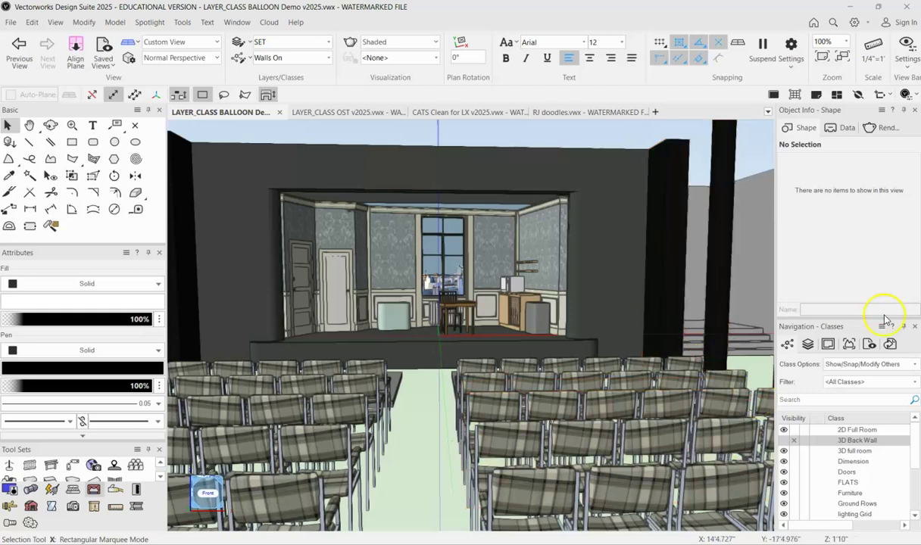
Hide the LIGHTING design layer and set the BUILDING layer to grayed visibility.
click(807, 344)
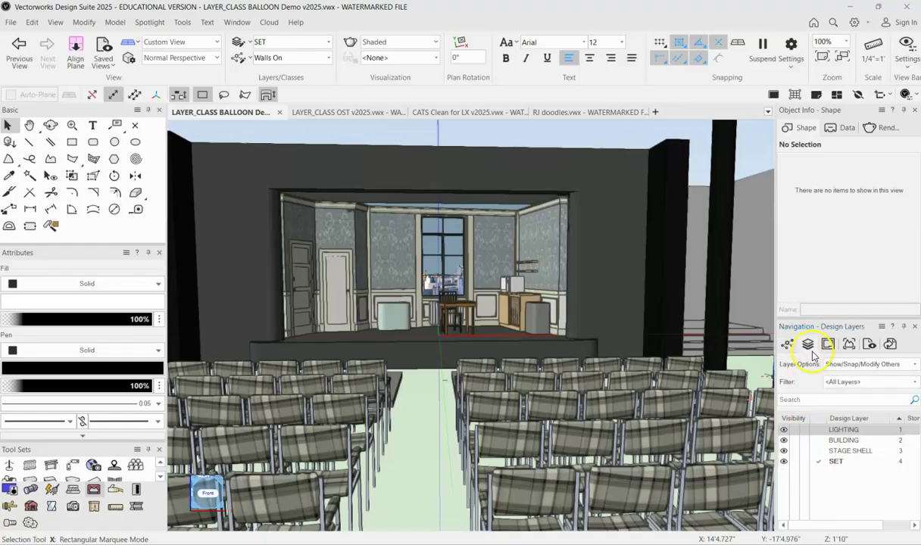
click(792, 430)
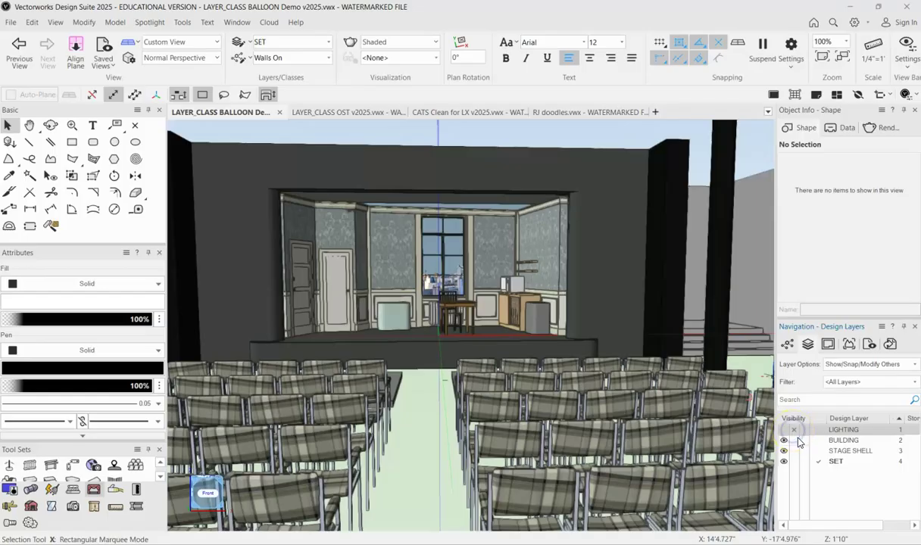
click(795, 440)
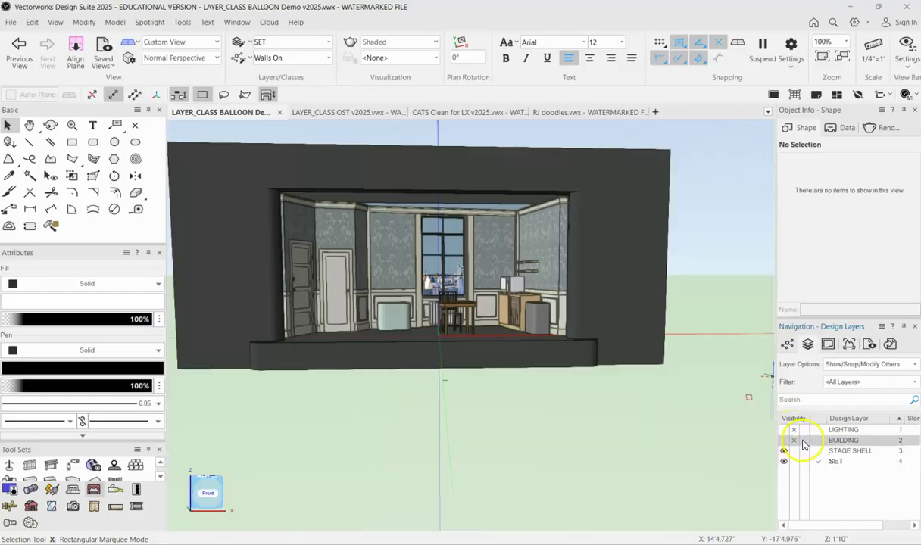
click(803, 441)
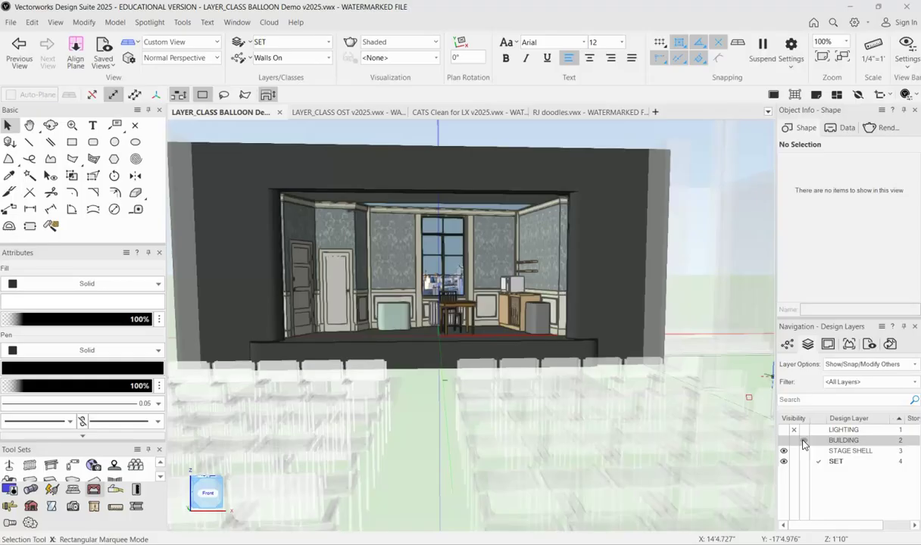
key(shift+c)
mouse_move(473, 366)
mouse_down()
mouse_move(585, 391)
mouse_move(581, 343)
mouse_move(372, 414)
mouse_move(481, 397)
mouse_move(479, 361)
mouse_up()
key(x)
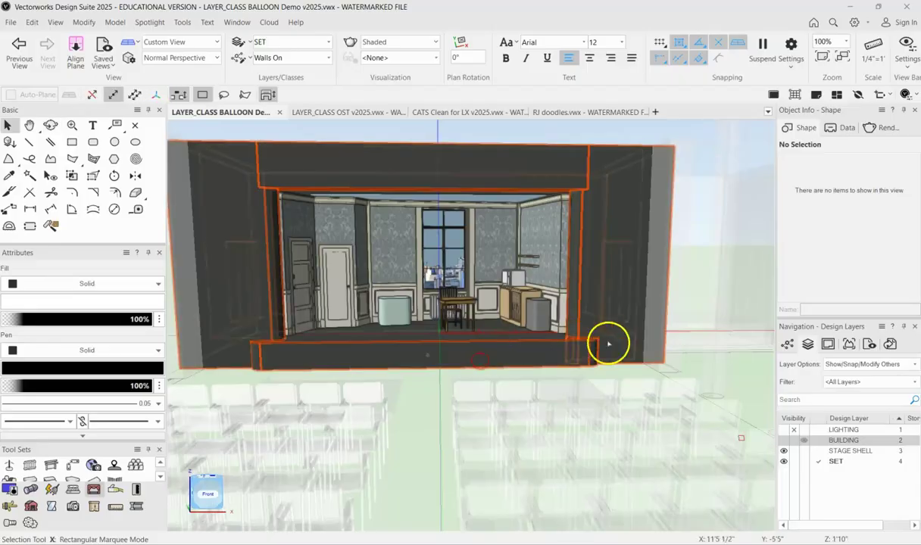
Set the STAGE SHELL design layer to grayed visibility and inspect the set from the seating.
click(804, 451)
scroll(699, 366, up, 1)
key(shift+c)
drag(586, 409, 670, 393)
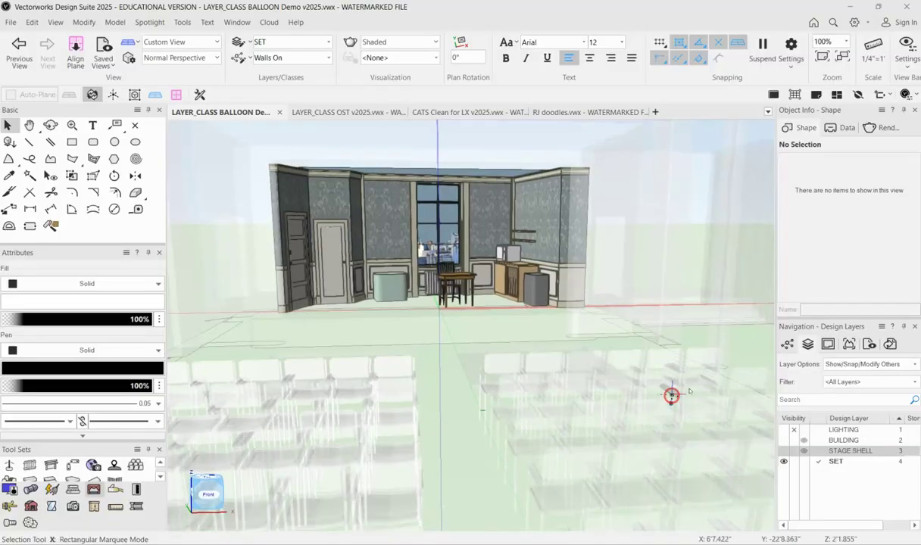
Restore the BUILDING, STAGE SHELL and LIGHTING design layers to full visibility.
key(x)
click(793, 440)
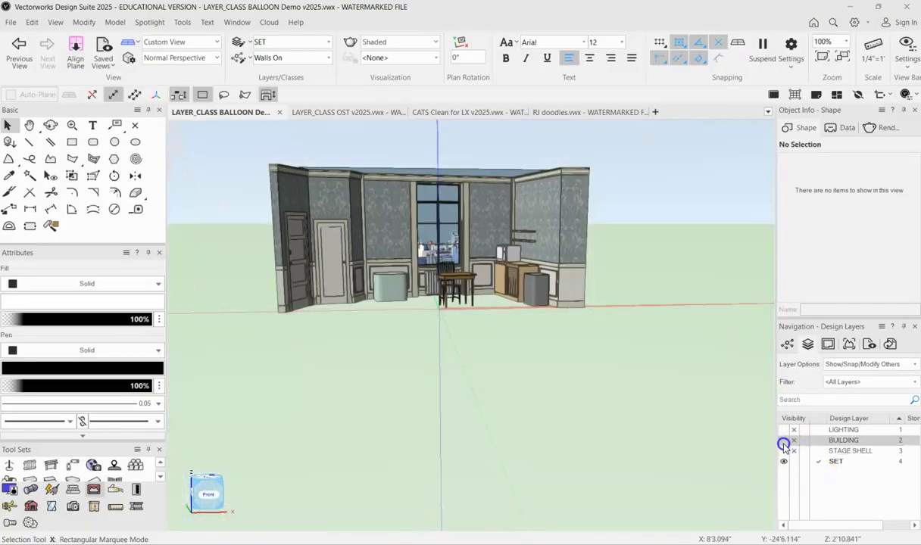
click(784, 450)
click(784, 430)
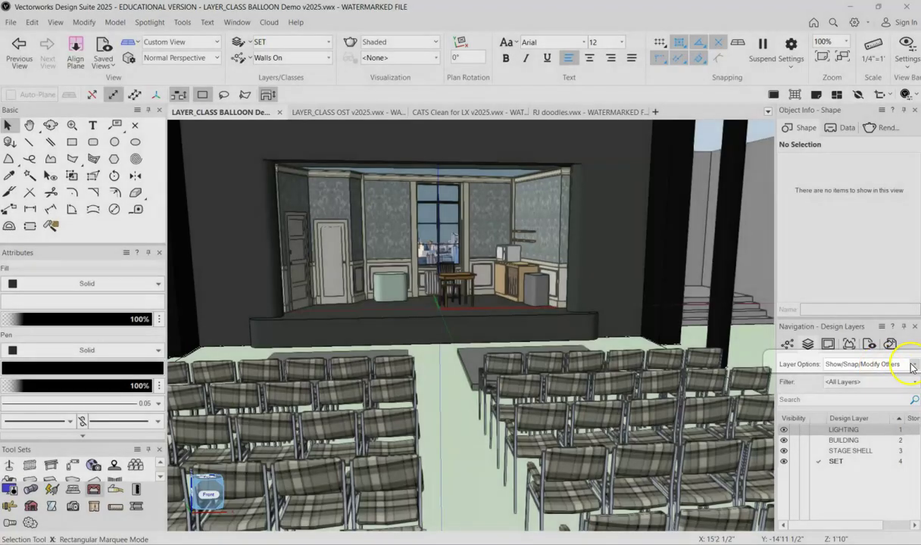
Set the layer options to Active Only and activate the STAGE SHELL, BUILDING and LIGHTING layers one after another, ending on SET.
click(914, 365)
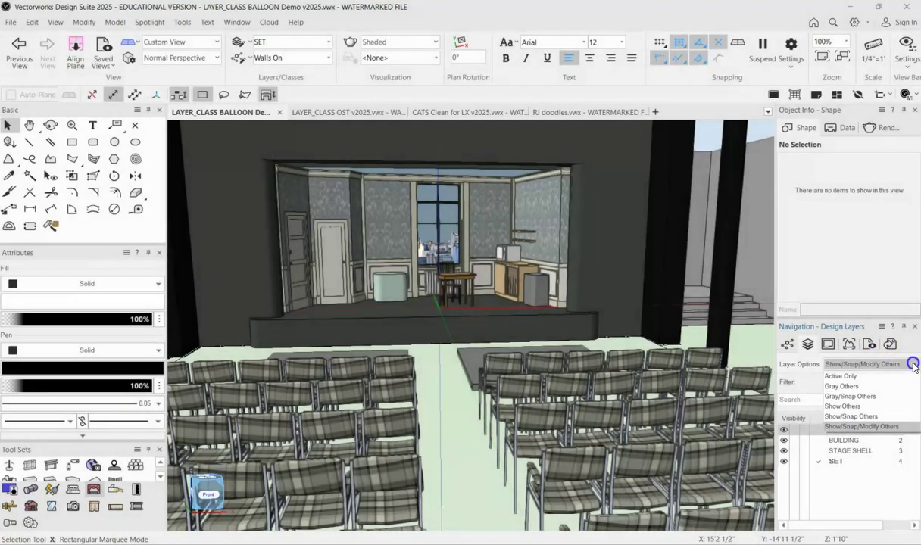
click(862, 377)
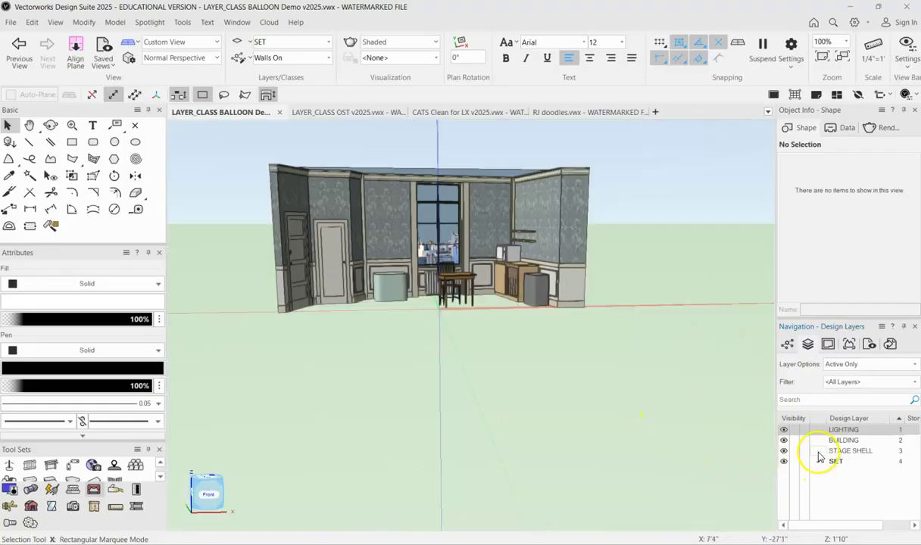
click(818, 451)
click(816, 442)
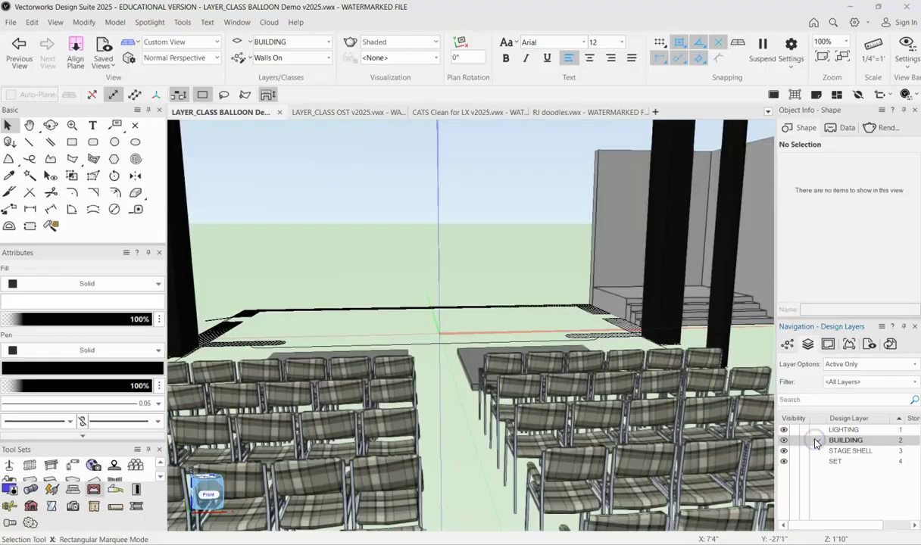
click(816, 431)
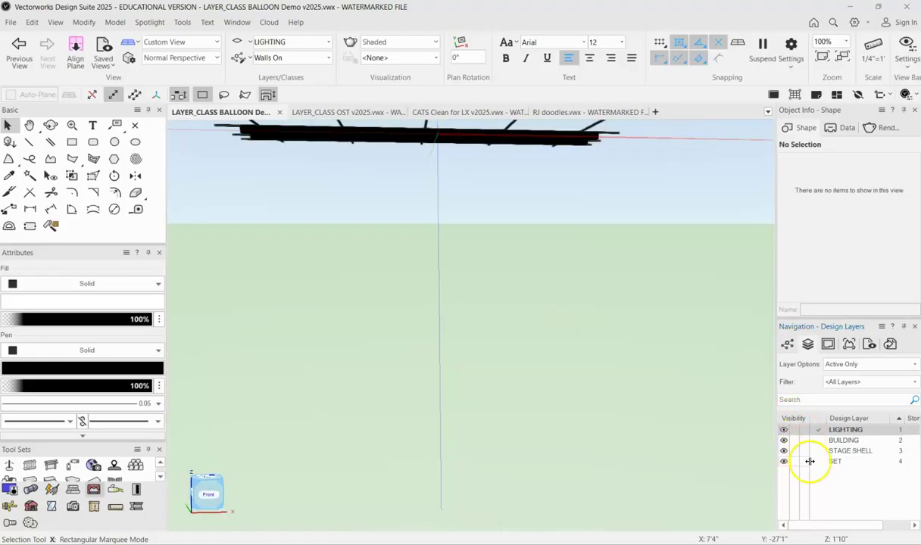
click(816, 440)
click(816, 451)
click(818, 461)
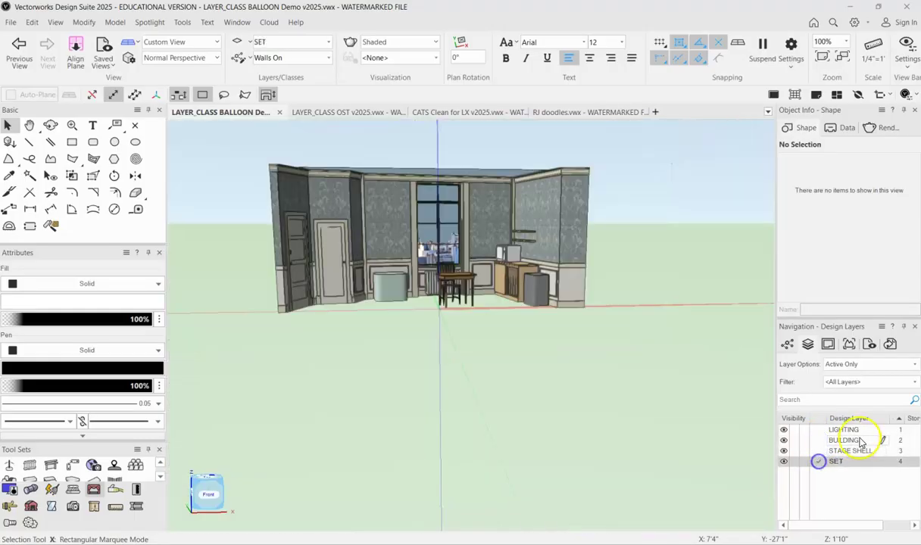
Compare the Gray Others and Gray/Snap Others layer options, and activate the Line tool for a snapping test.
click(913, 365)
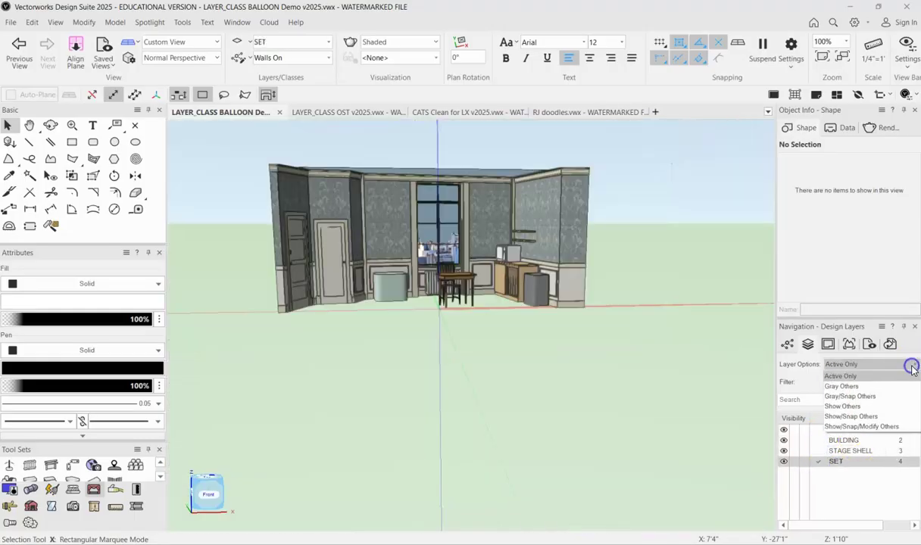
click(871, 385)
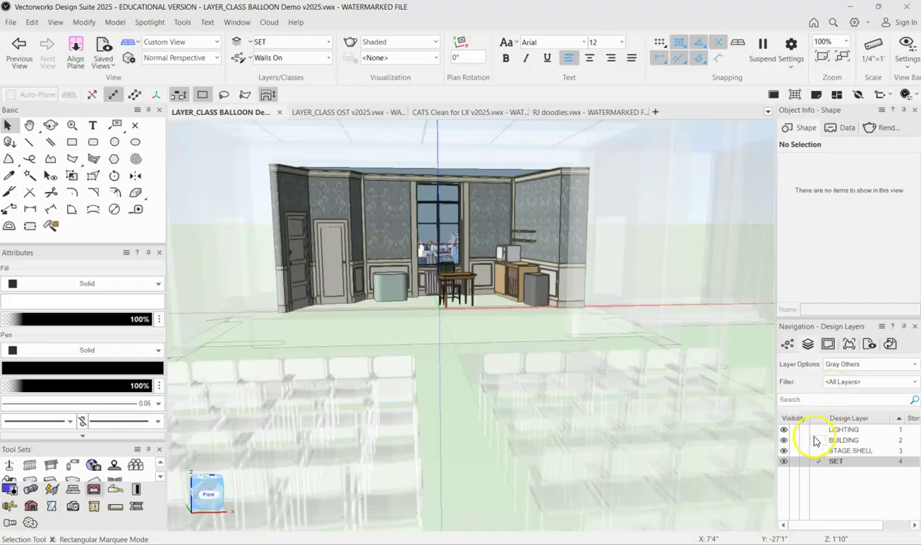
click(915, 367)
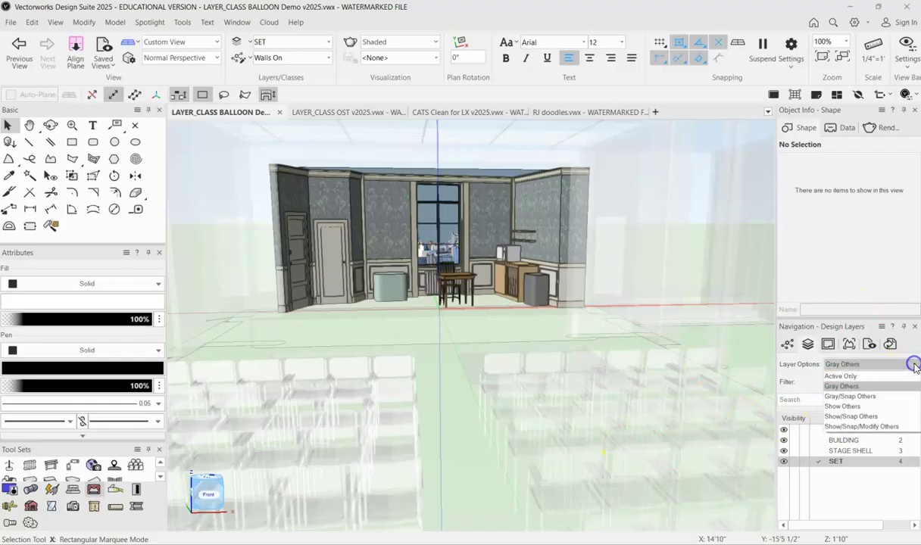
click(864, 395)
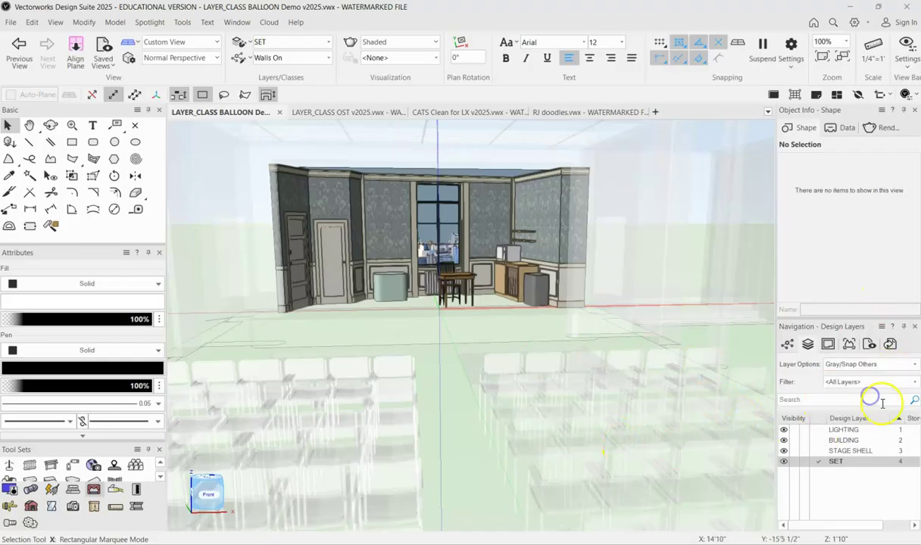
shift+middle_drag(645, 364, 586, 334)
click(26, 143)
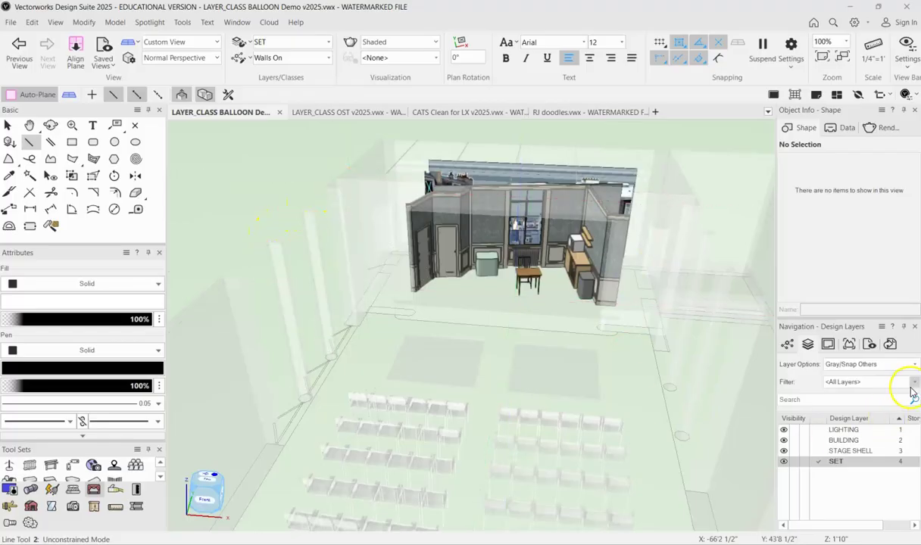
Set the layer options to Show/Snap Others and test the Line tool's snapping on the side wall's upper corner.
click(908, 367)
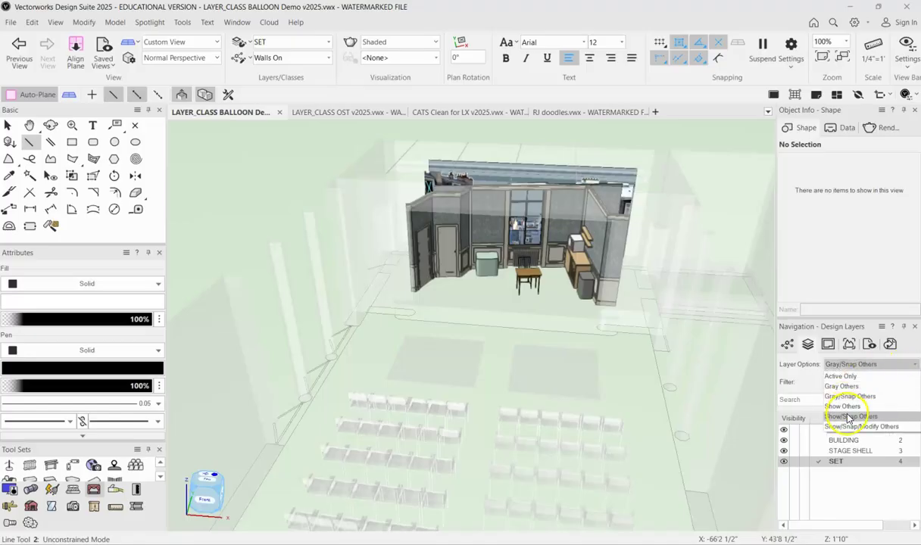
click(850, 417)
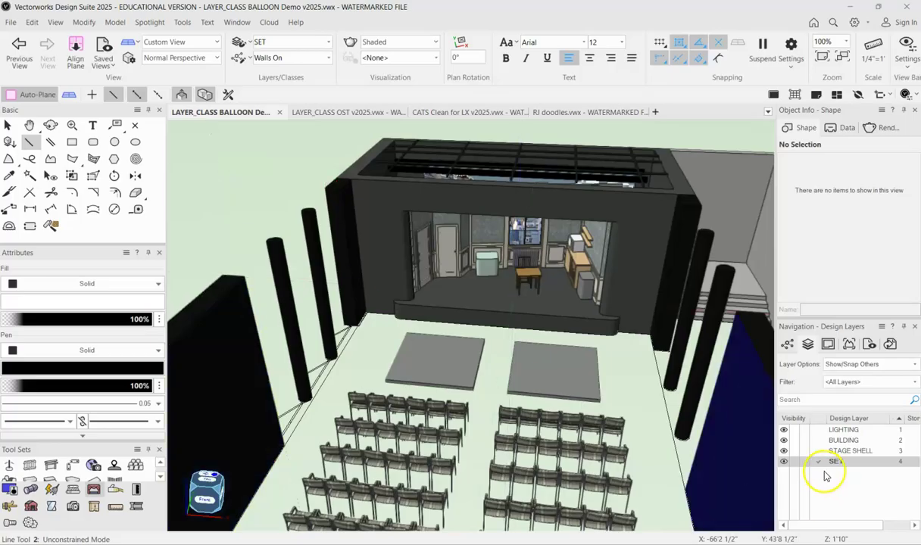
click(243, 274)
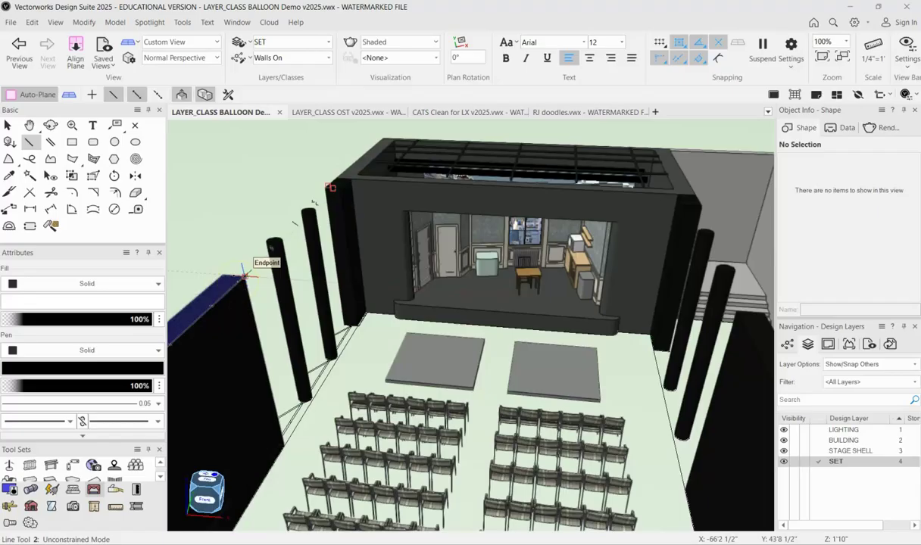
click(224, 325)
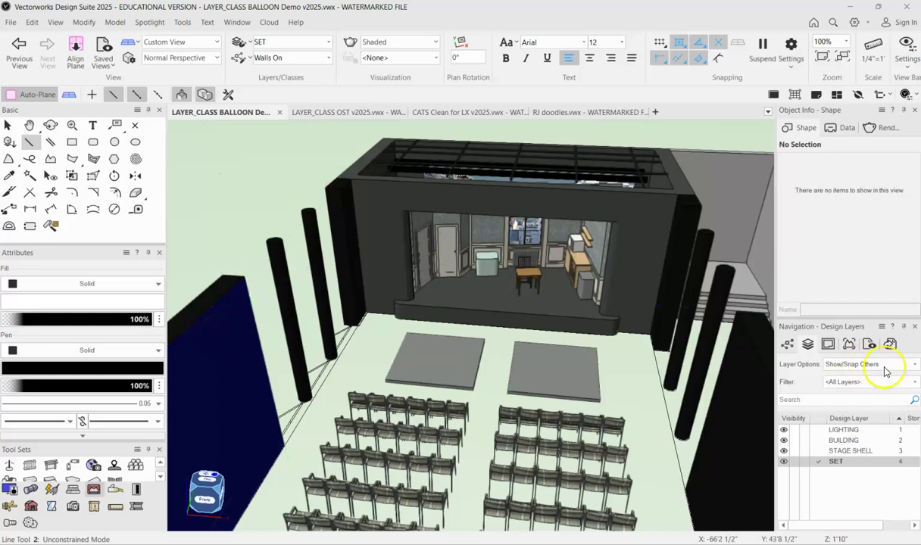
Set the layer options to Show/Snap/Modify Others and delete the two gray floor platforms on the BUILDING layer with SET still active.
click(914, 368)
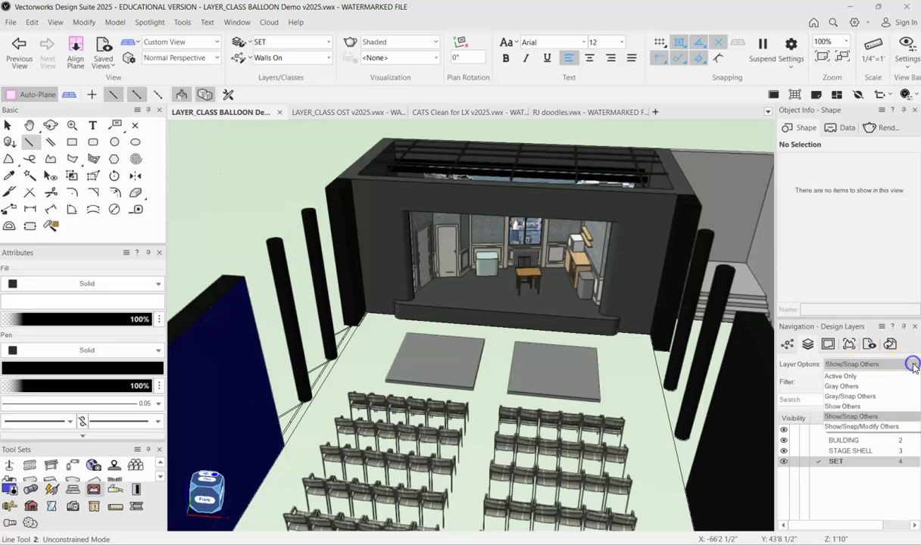
click(871, 428)
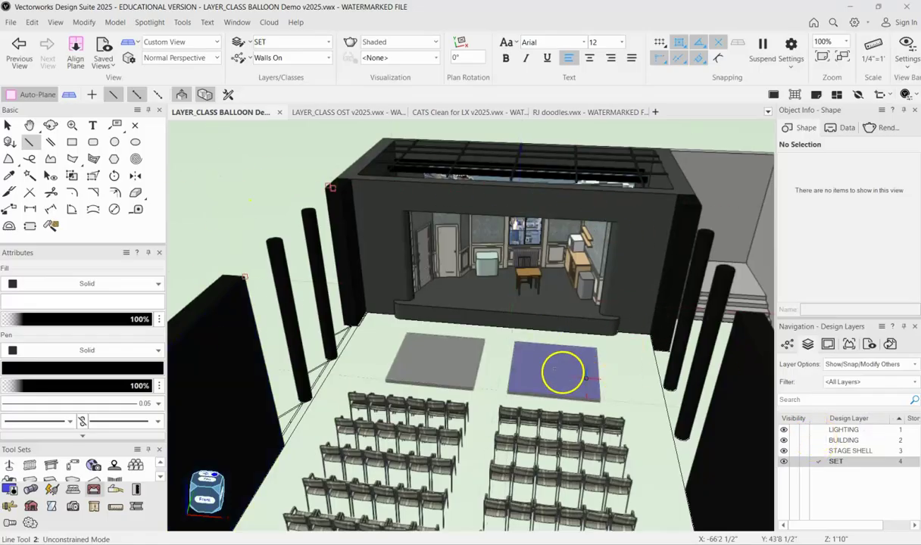
click(7, 126)
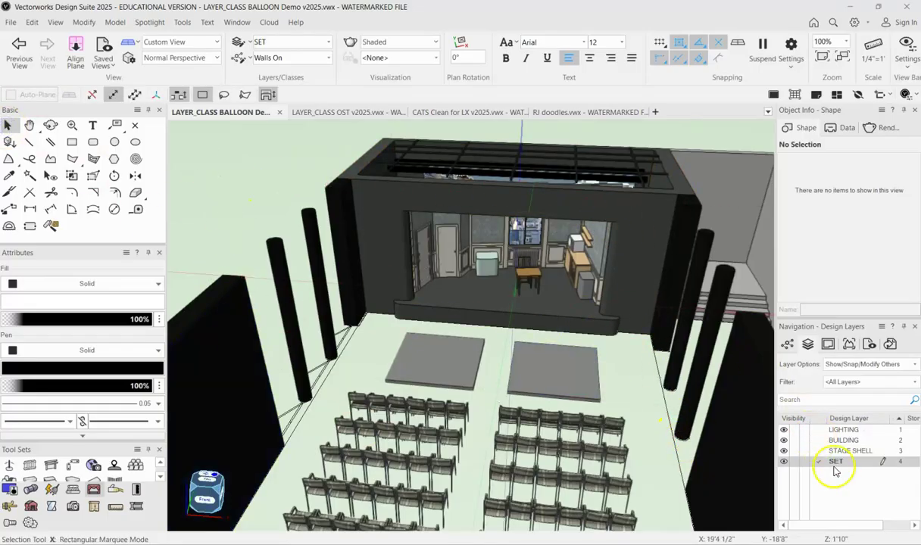
click(403, 356)
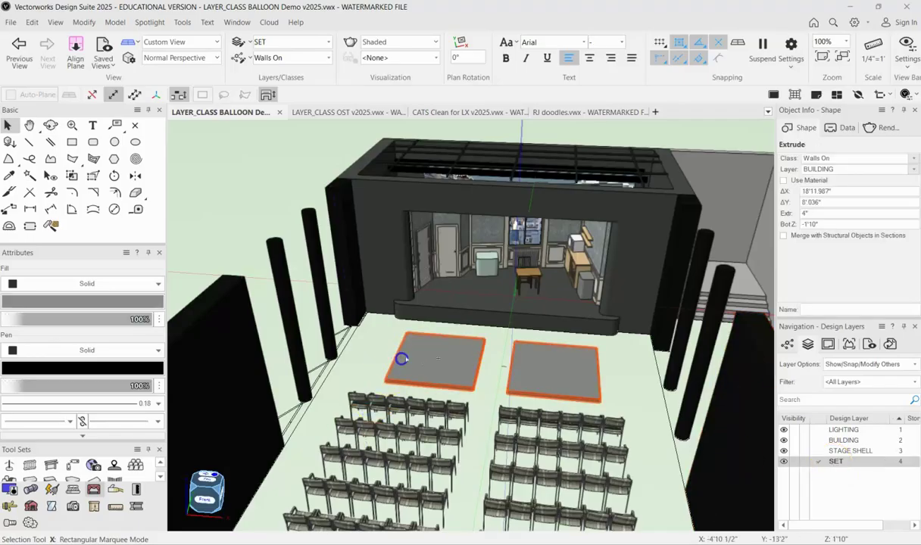
key(Delete)
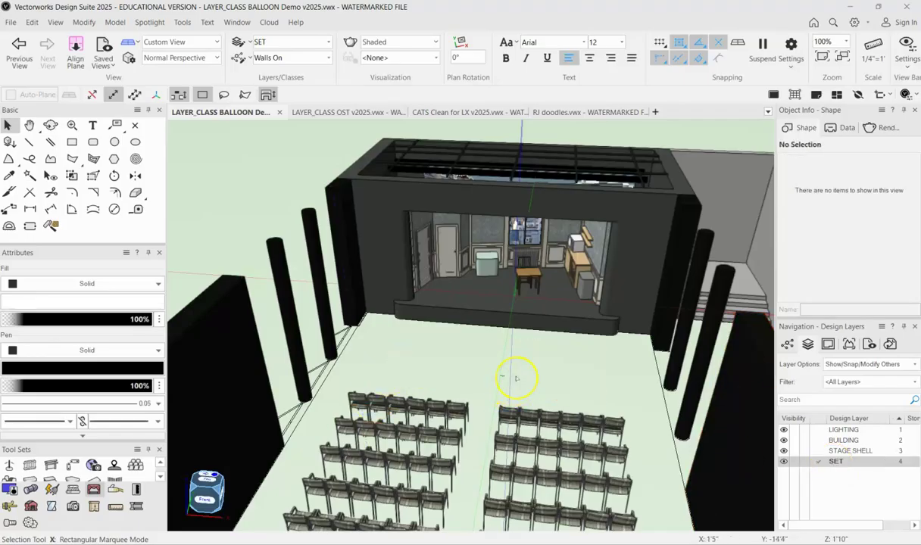
Undo the deletion of the floor platforms and set the layer options to Show/Snap Others.
key(ctrl+z)
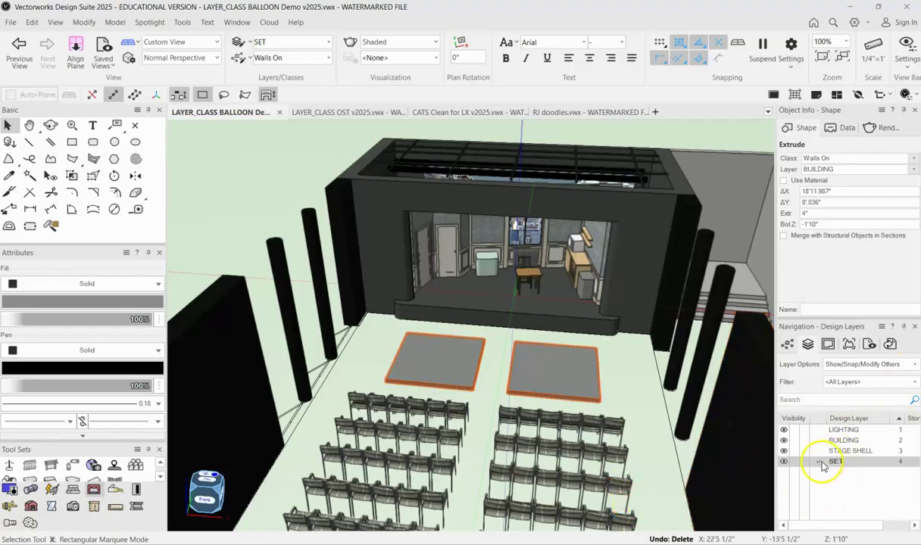
click(867, 364)
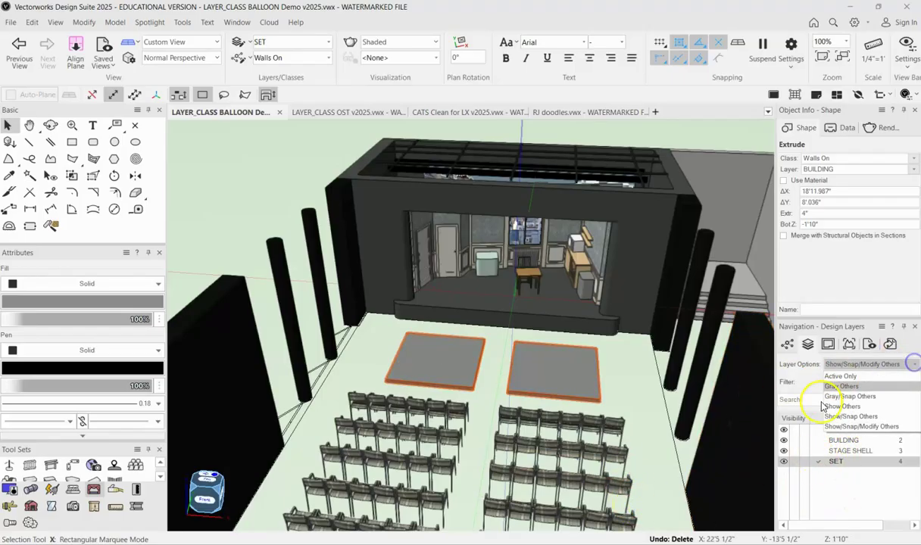
click(834, 417)
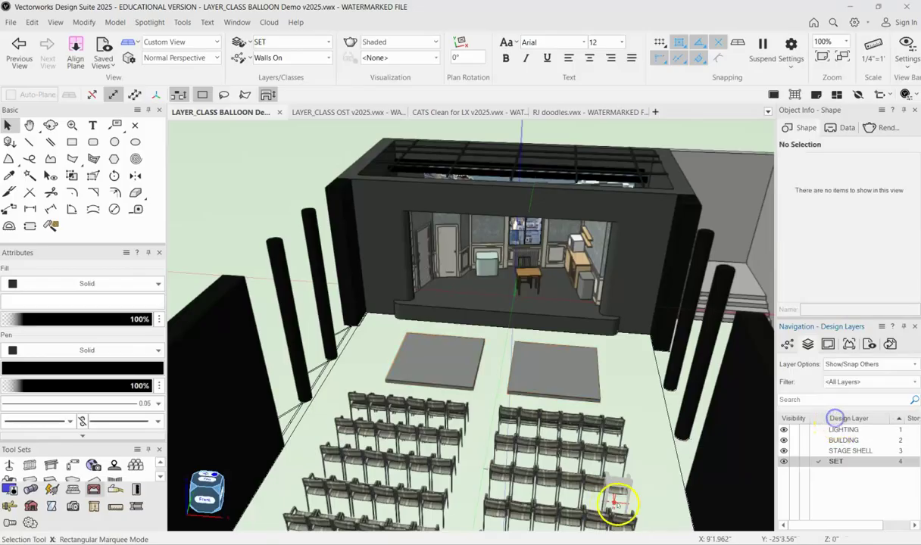
Toggle the LIGHTING and BUILDING layers off and back to visible, and view the theatre at an angle.
click(794, 440)
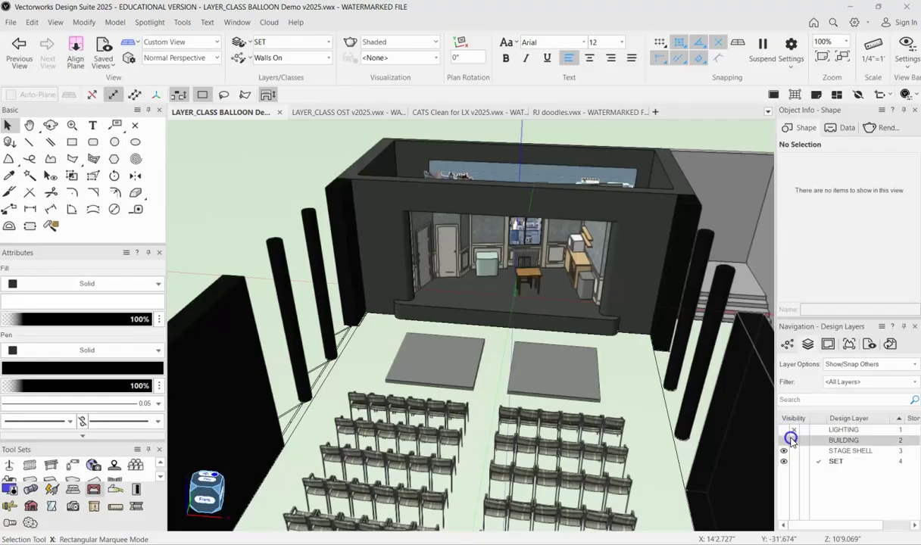
click(785, 441)
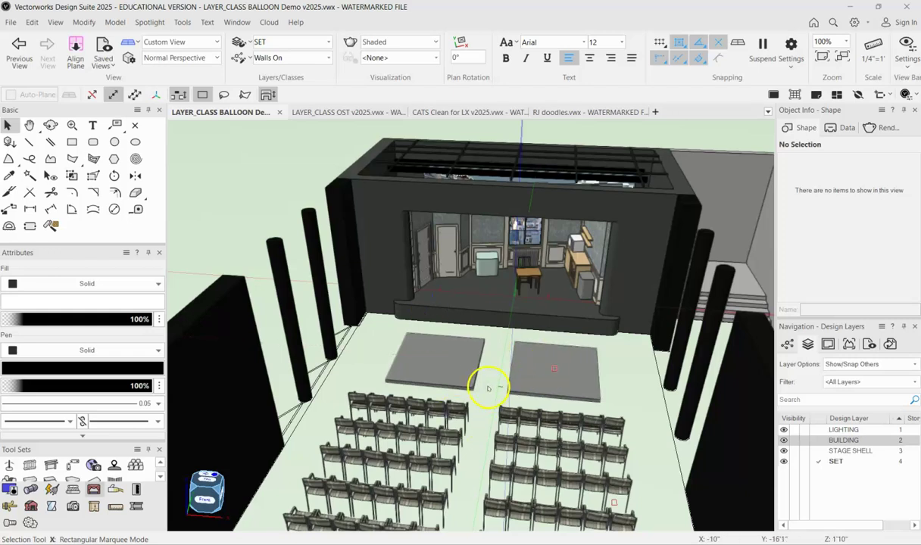
ctrl+middle_drag(403, 371, 538, 376)
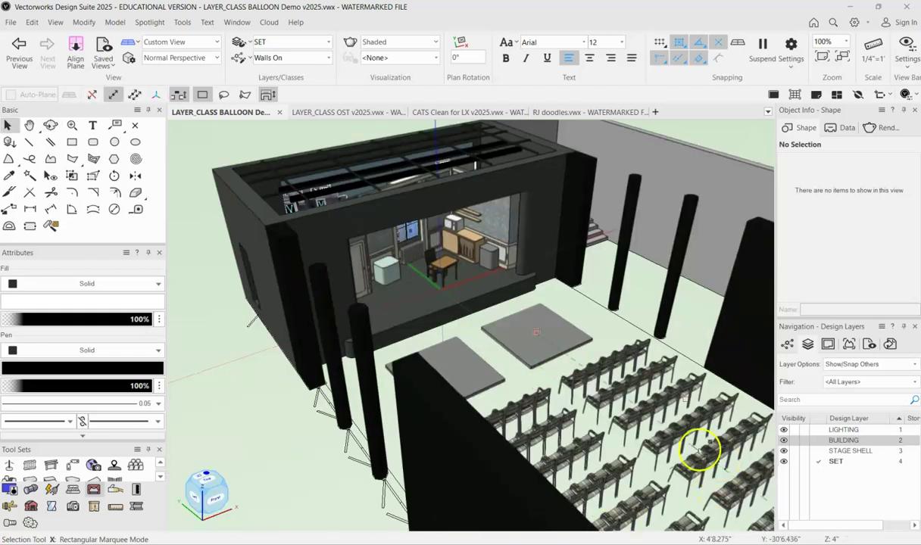
Bring up the class list, try the Show/Snap/Modify Others option, and set the class options to Show/Snap Others.
click(788, 344)
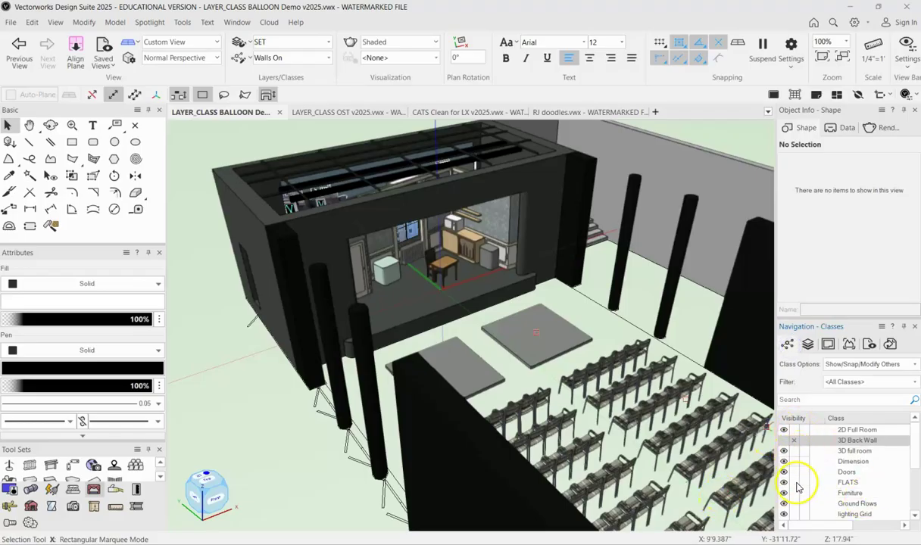
click(915, 365)
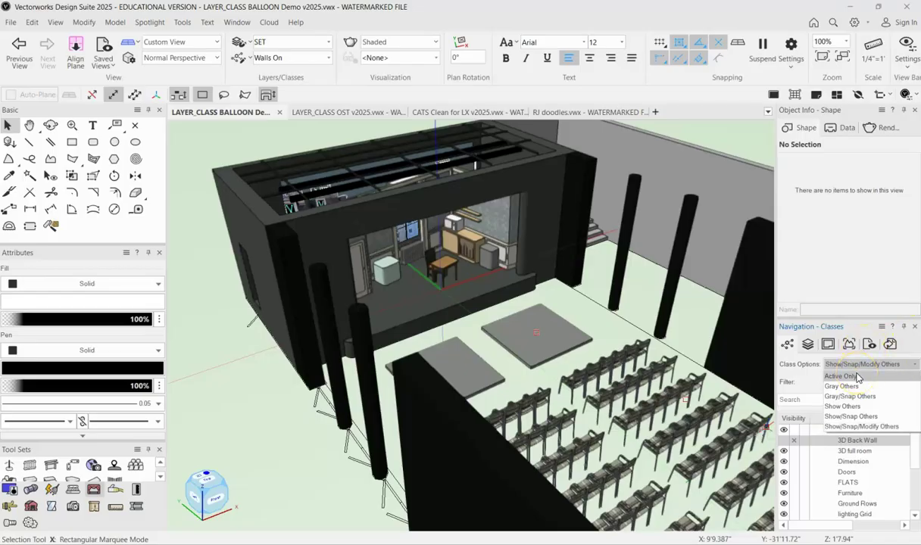
click(852, 428)
ctrl+middle_drag(545, 438, 512, 400)
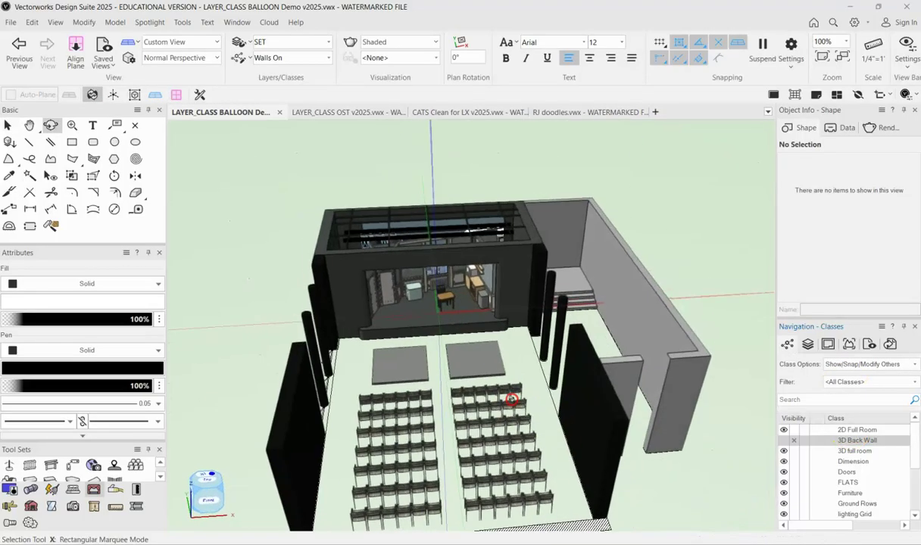
click(859, 365)
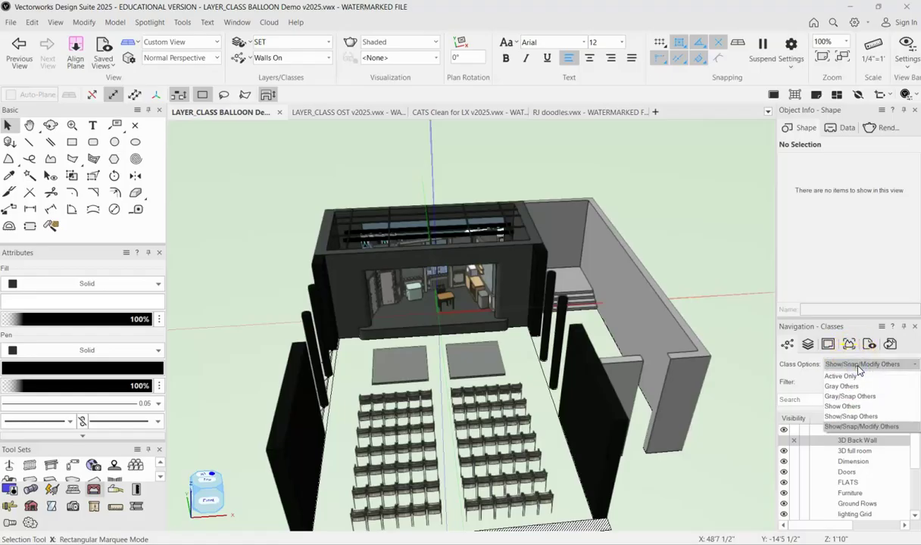
click(852, 416)
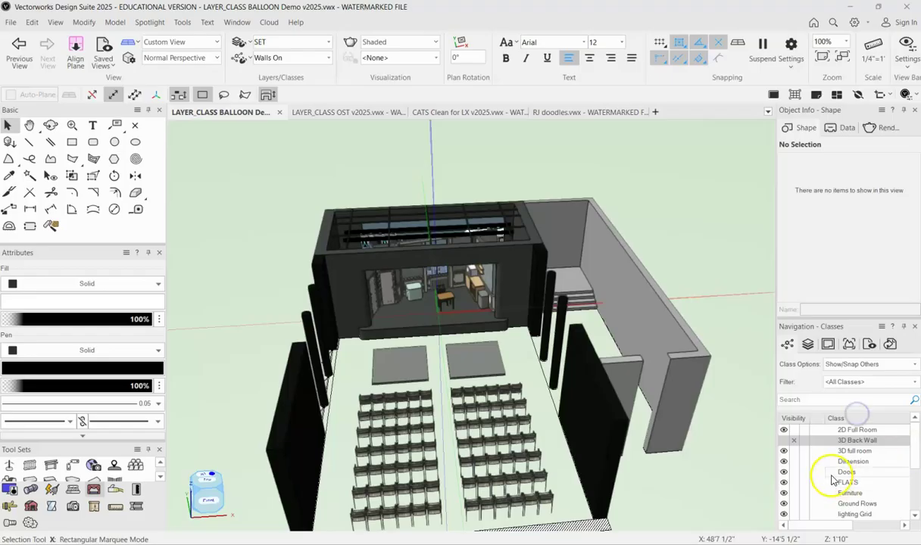
scroll(462, 356, down, 1)
scroll(449, 392, up, 3)
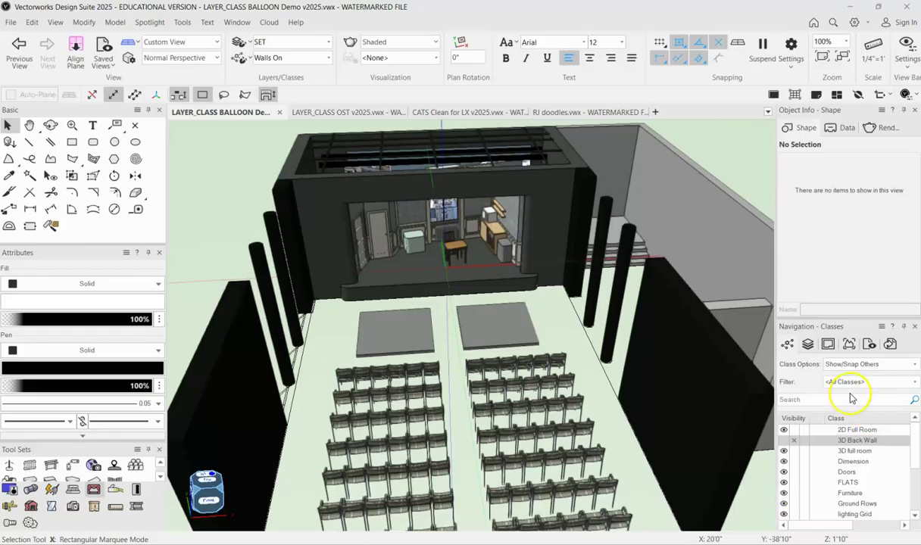
Review the class and design layer attributes in the Organization dialog, including the elevation of each design layer.
click(807, 345)
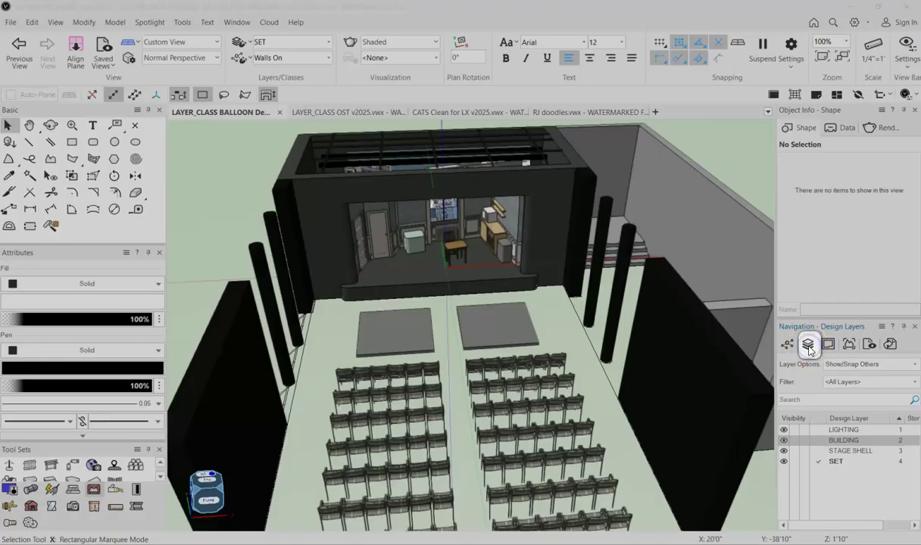
double_click(808, 346)
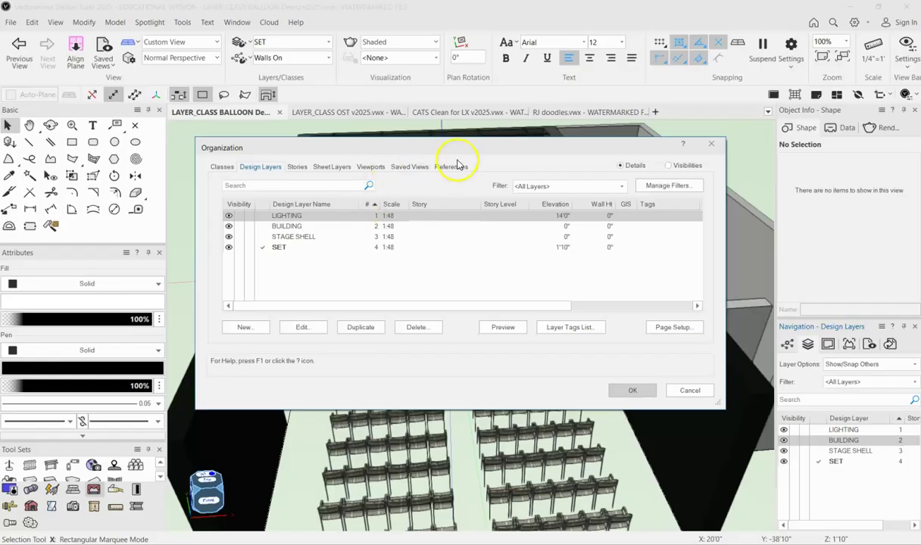
click(222, 167)
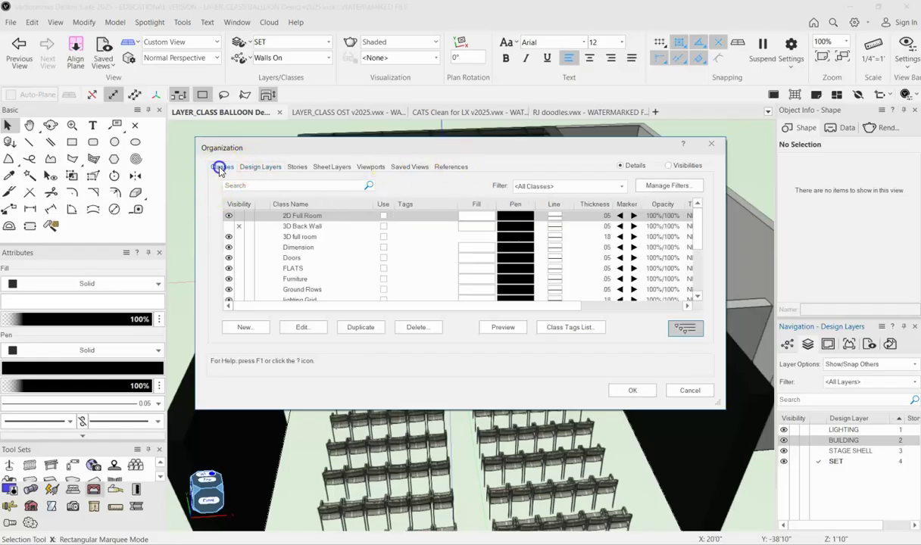
click(259, 167)
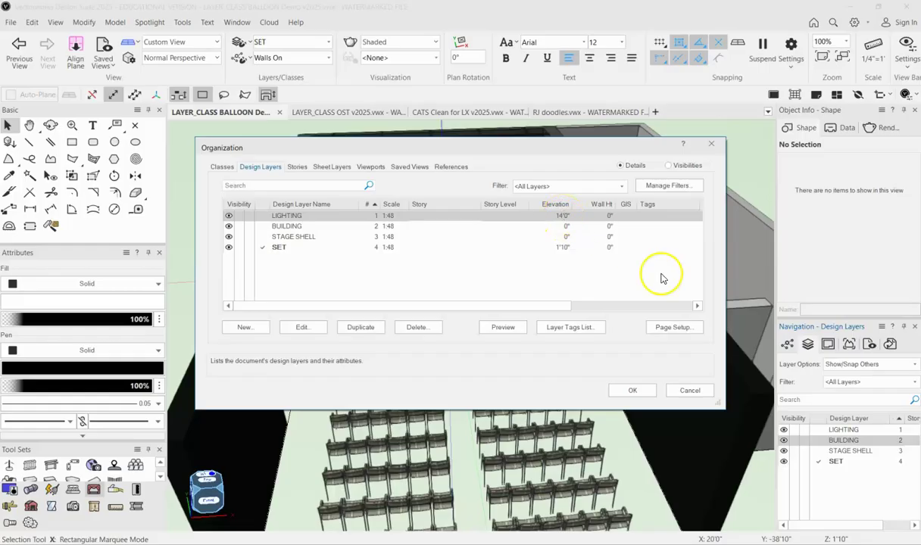
click(635, 391)
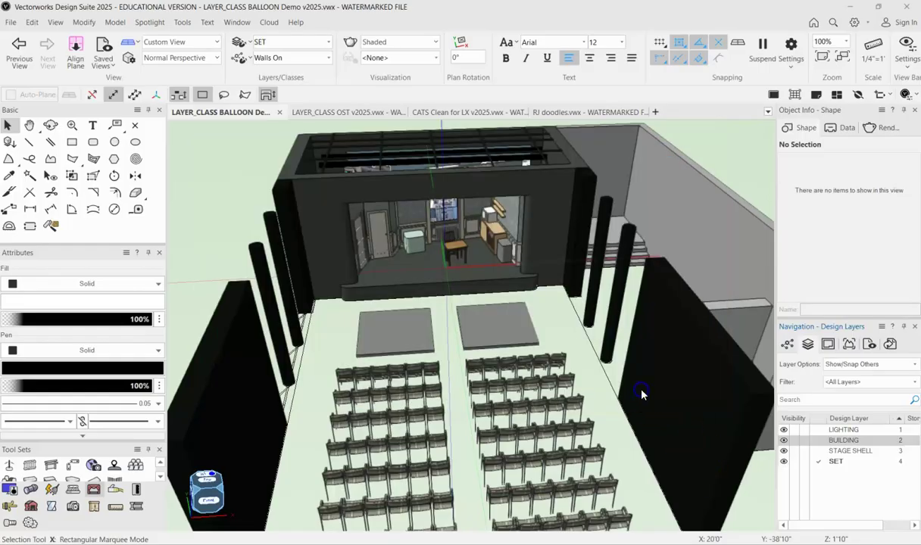
Make LIGHTING the active layer and draw a rectangle about 9'6" square beside the stage house.
click(814, 430)
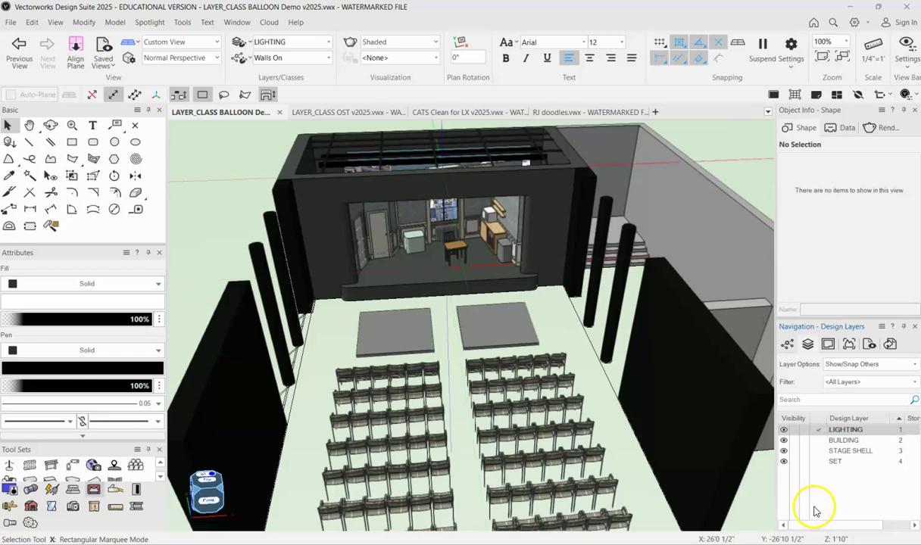
scroll(627, 422, down, 2)
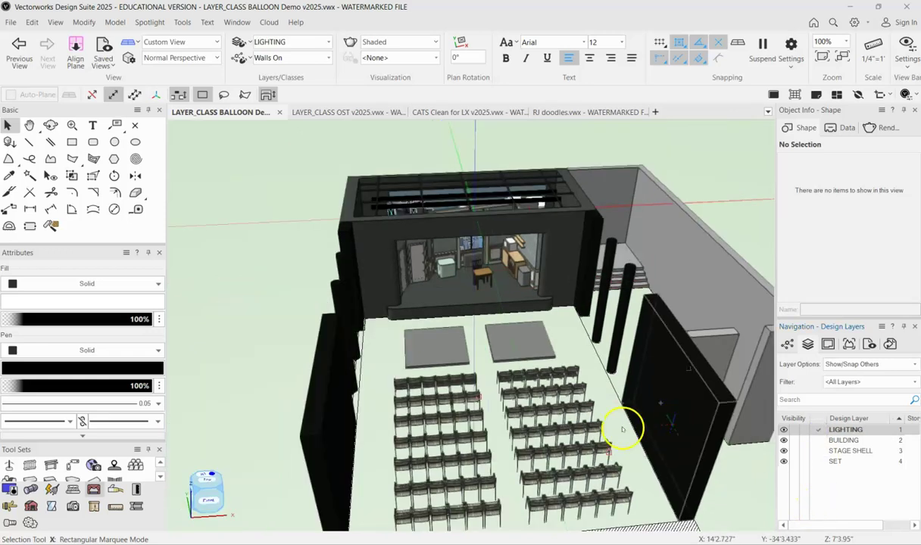
click(72, 143)
click(205, 216)
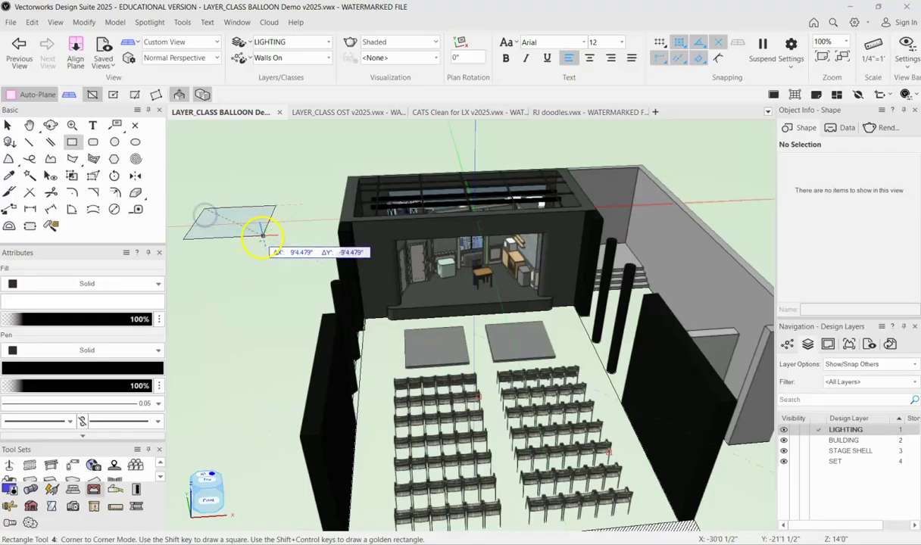
click(263, 237)
Examine the rectangle's height from the side and front of the theatre, and check it against the design layer elevations.
shift+middle_drag(226, 311, 471, 324)
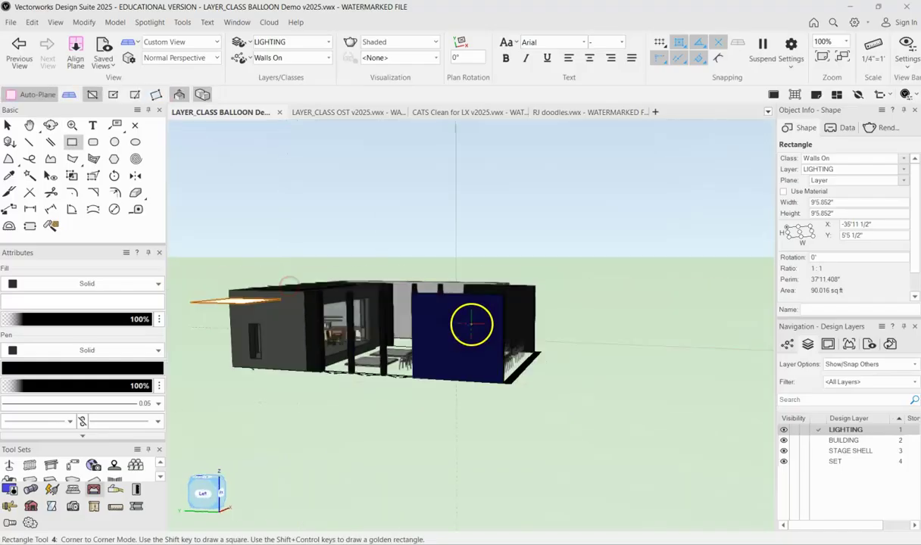
shift+middle_drag(191, 300, 270, 340)
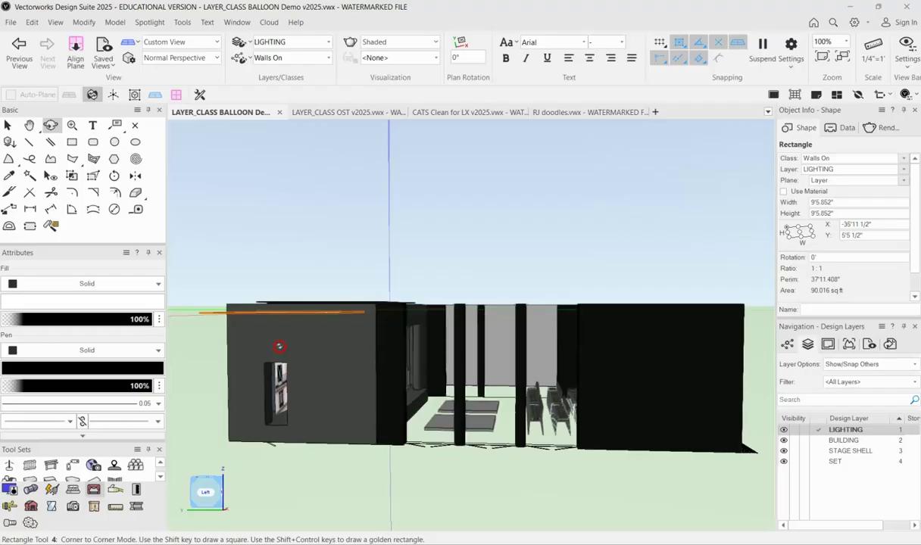
shift+middle_drag(279, 346, 265, 422)
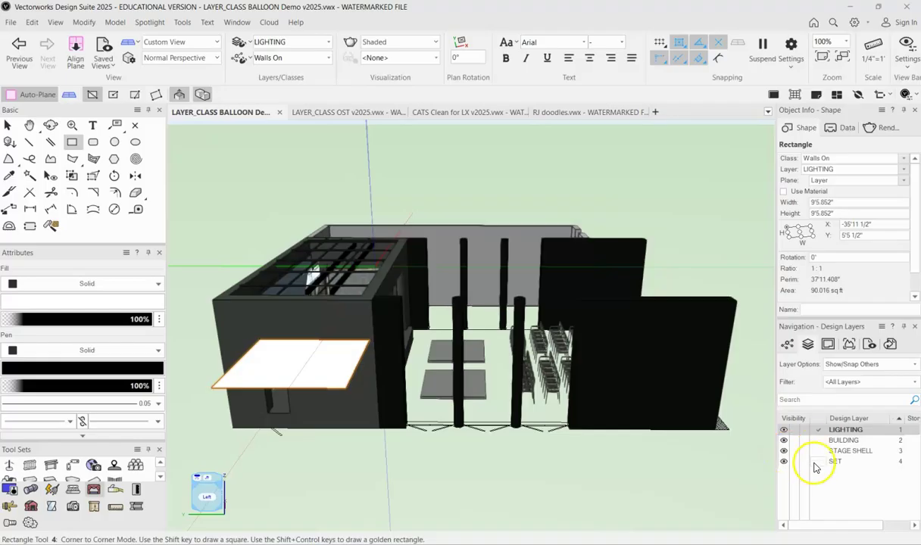
click(808, 346)
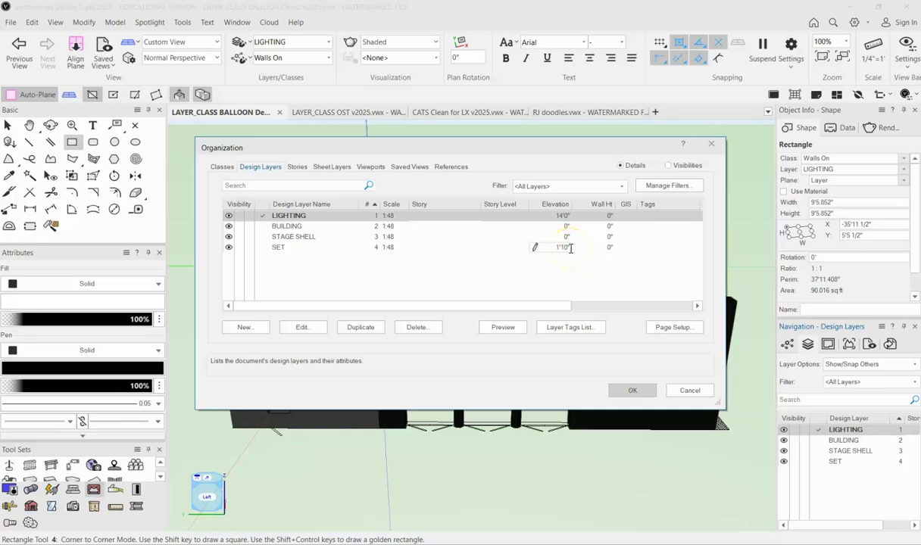
click(633, 390)
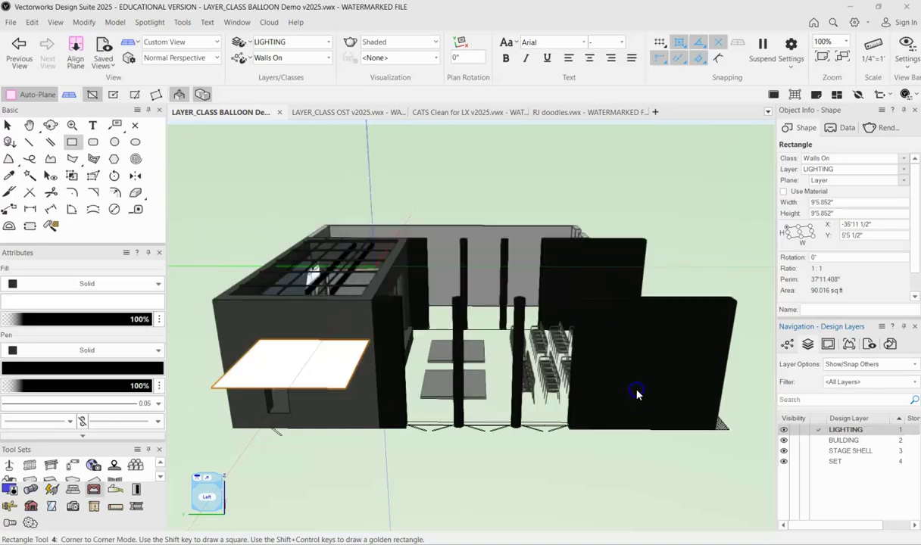
ctrl+middle_drag(676, 276, 383, 249)
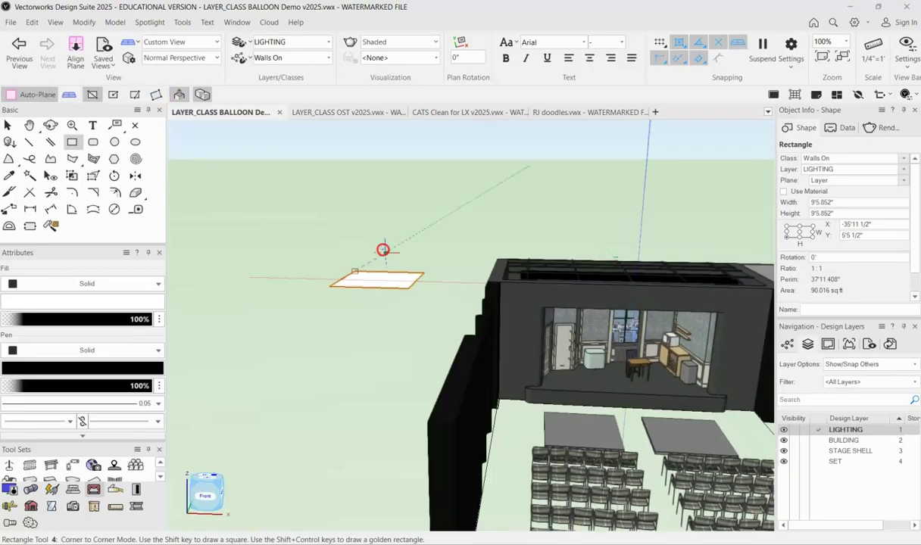
scroll(662, 394, up, 4)
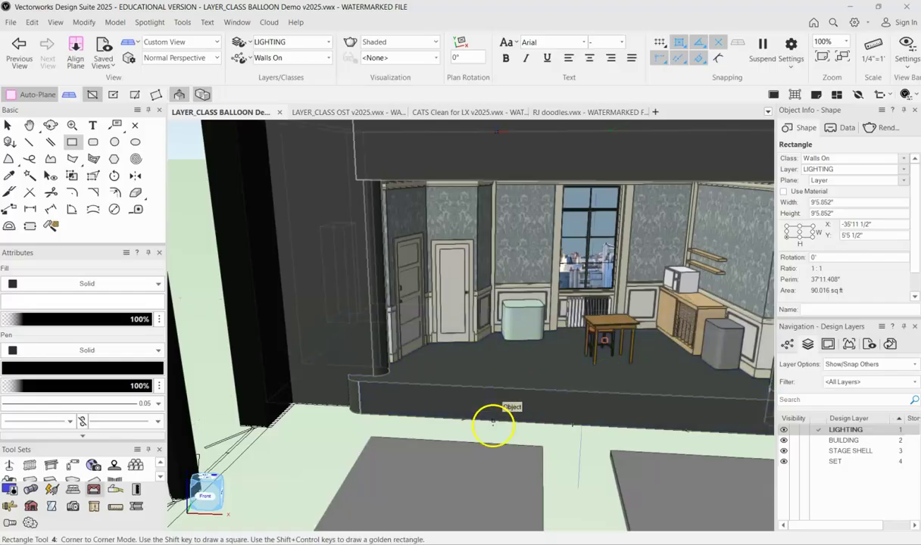
click(7, 126)
scroll(224, 262, down, 3)
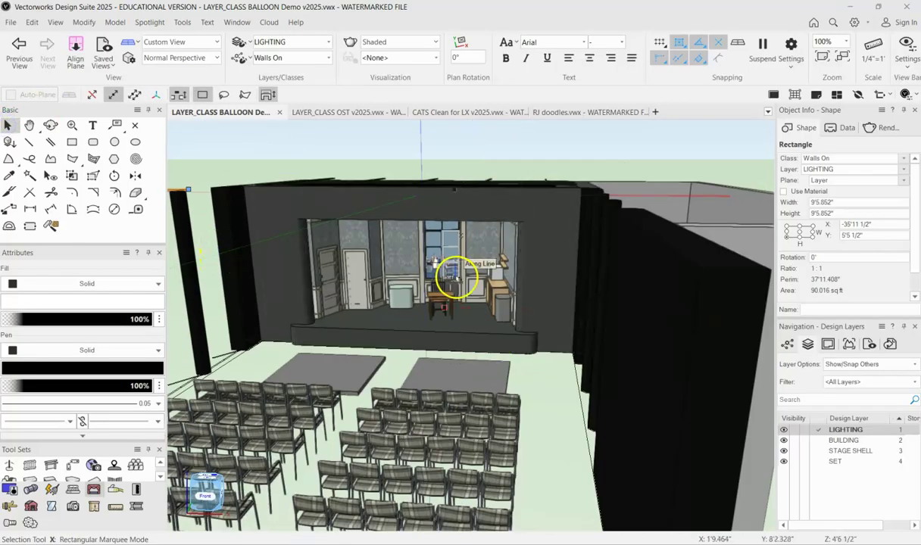
Make SET the active layer, set its elevation to 4'0", and inspect the set's height on the stage.
click(819, 462)
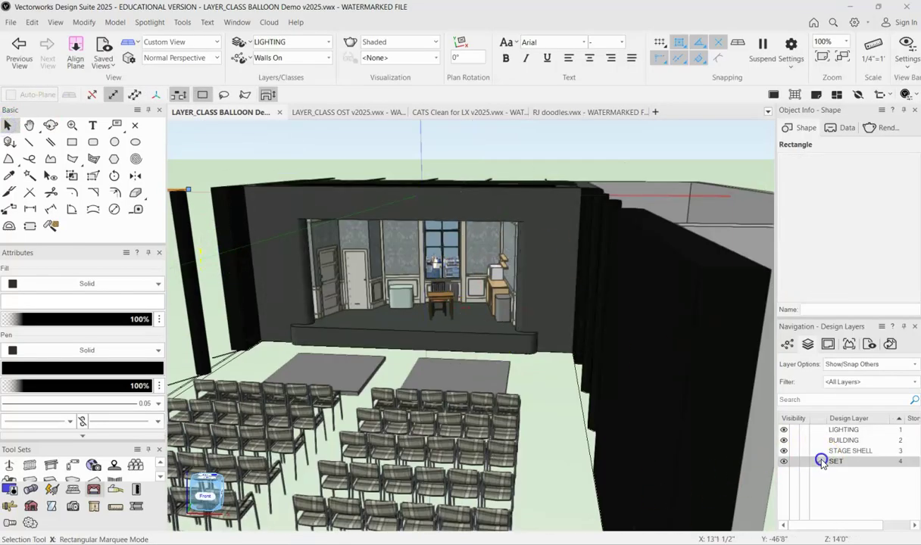
click(808, 344)
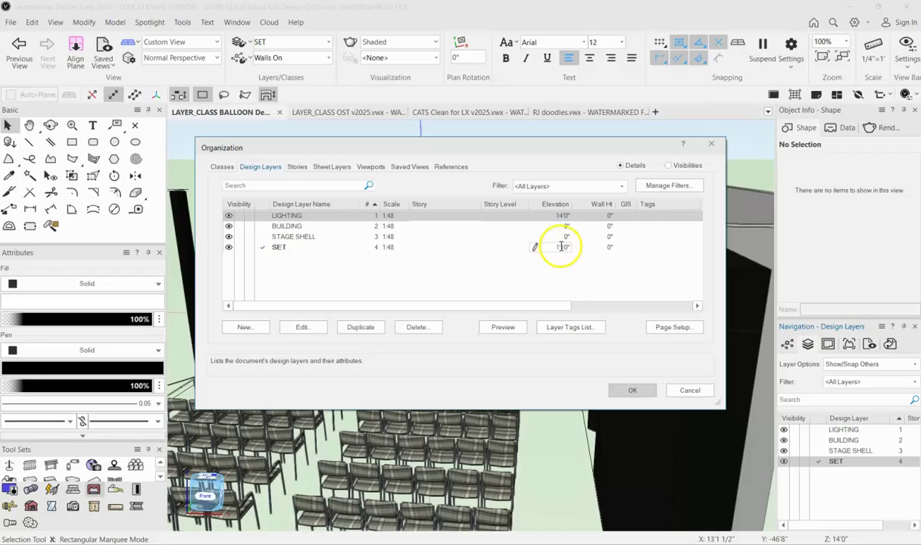
double_click(560, 248)
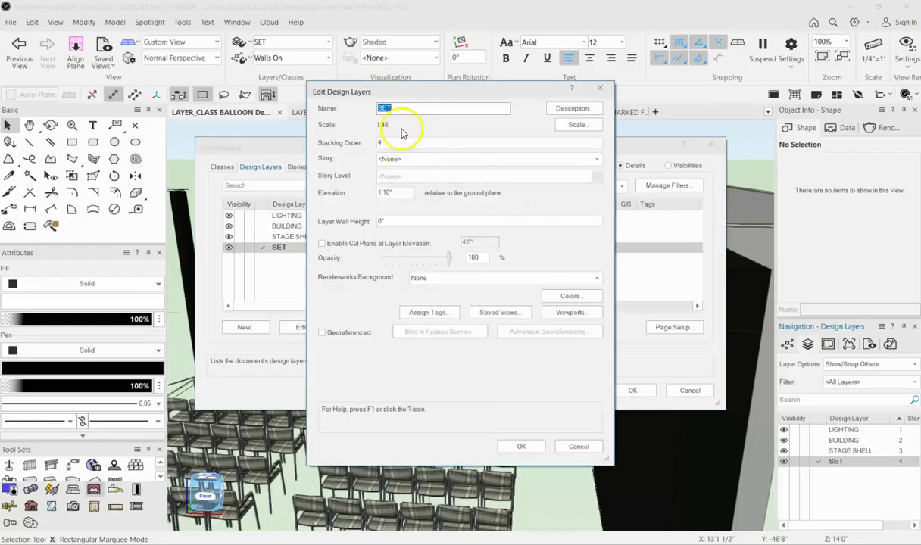
drag(399, 193, 355, 191)
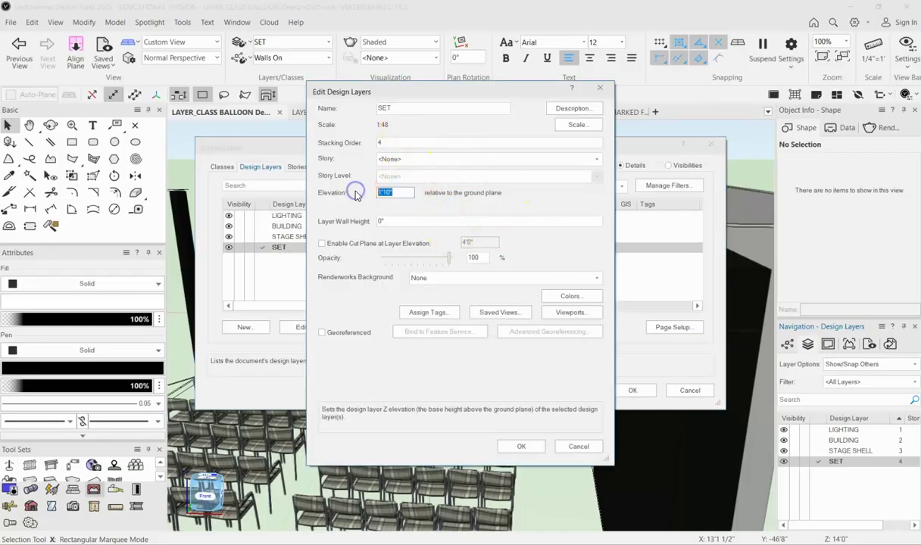
text(4')
key(Return)
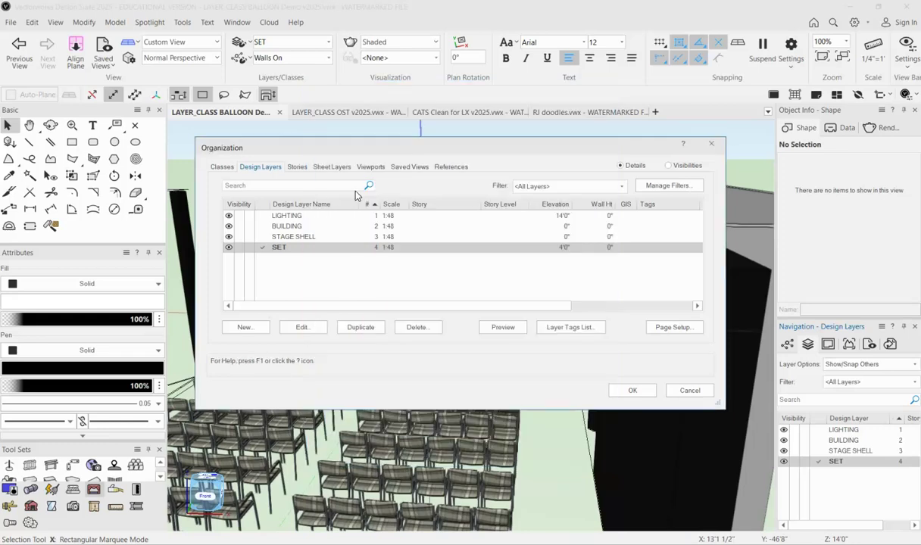
click(628, 391)
click(616, 412)
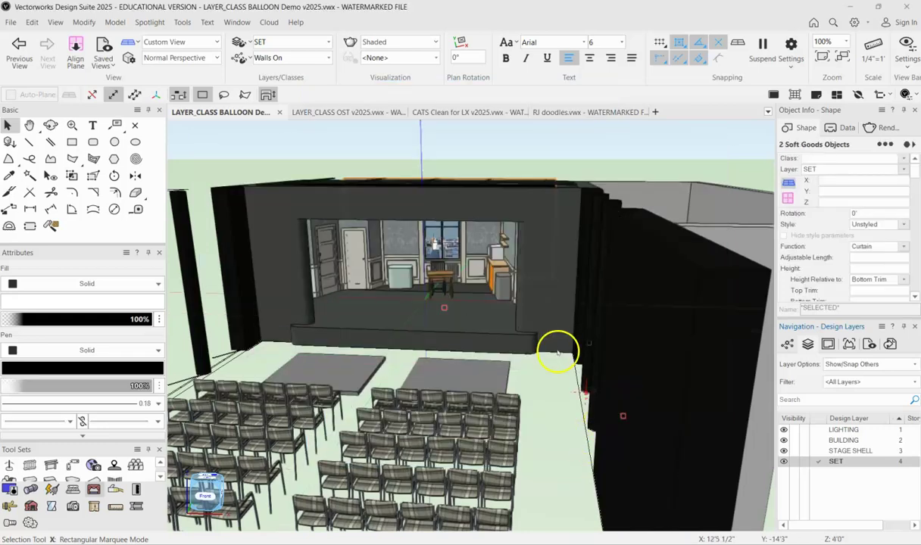
ctrl+middle_drag(553, 419, 631, 444)
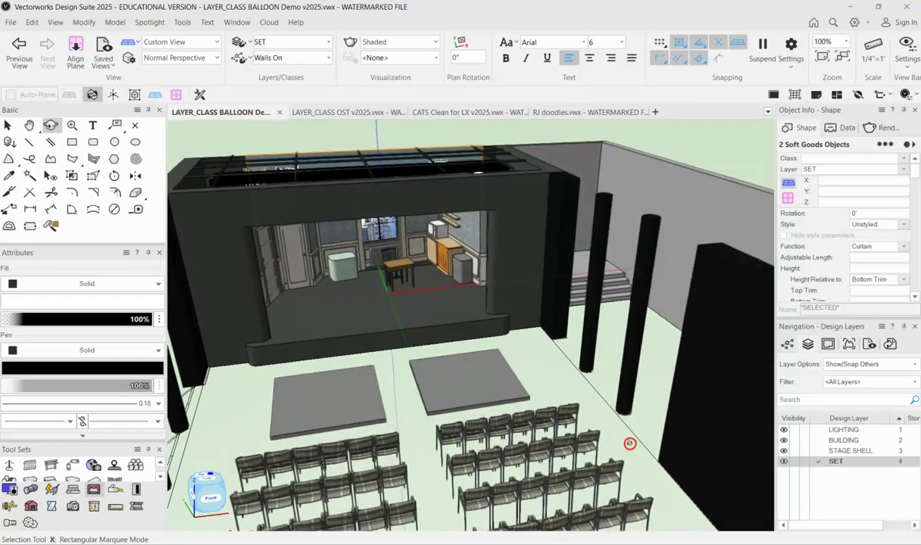
scroll(439, 269, up, 3)
ctrl+middle_drag(438, 269, 479, 333)
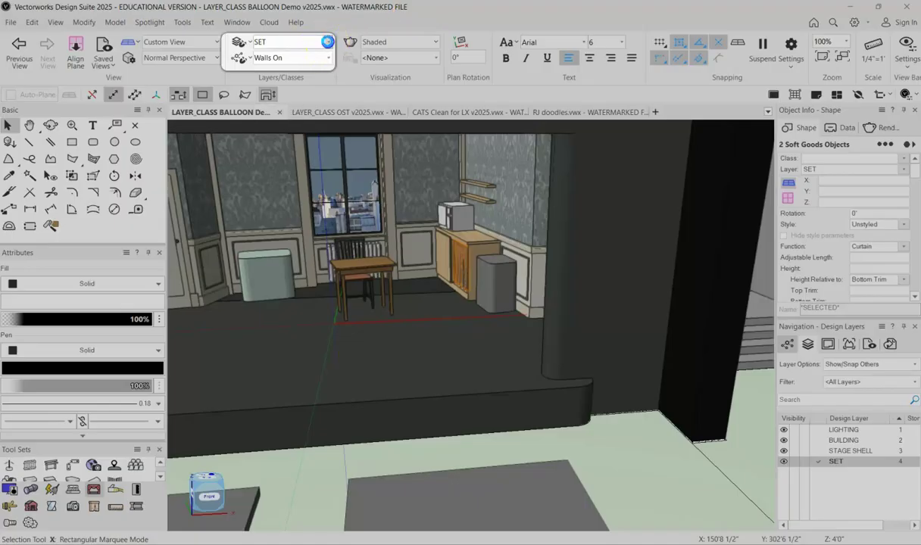
Make LIGHTING the active layer and set the SET layer's elevation to 1'10".
click(327, 45)
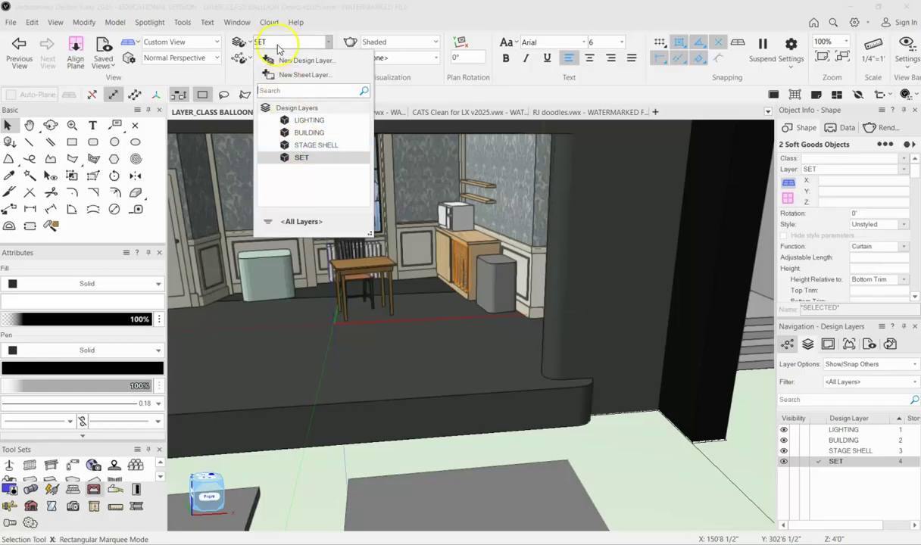
click(309, 120)
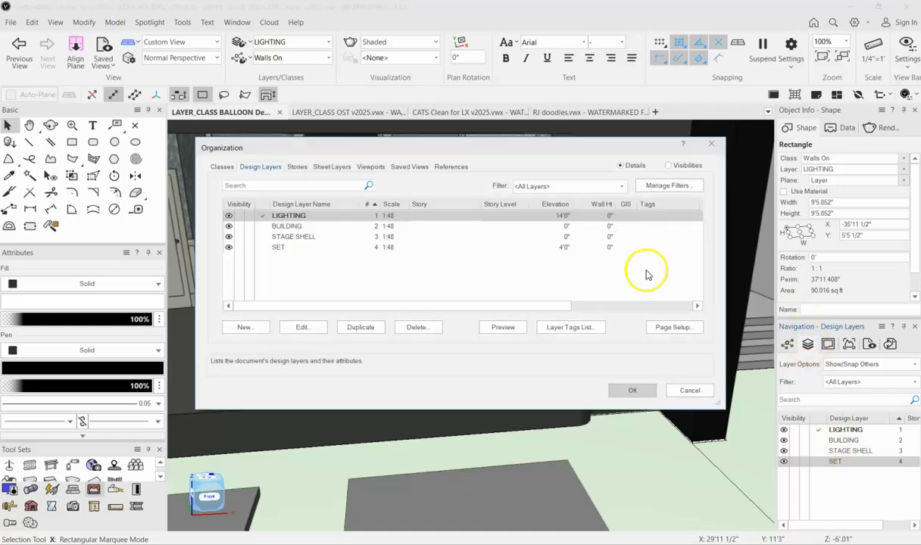
click(562, 249)
double_click(562, 248)
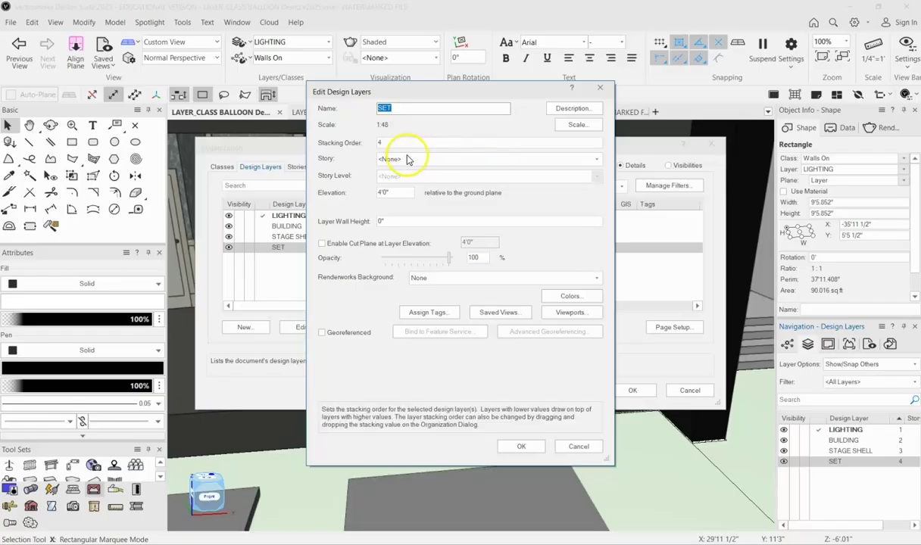
click(388, 192)
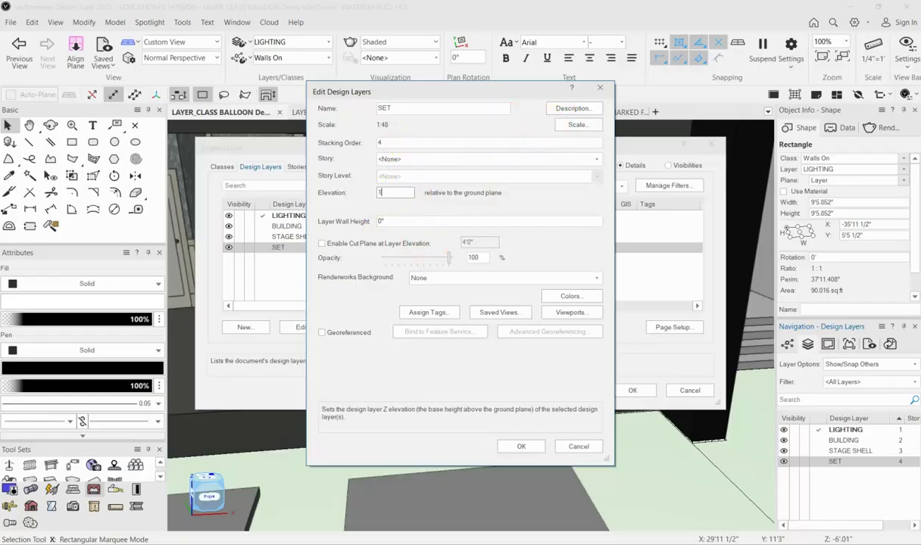
key(Return)
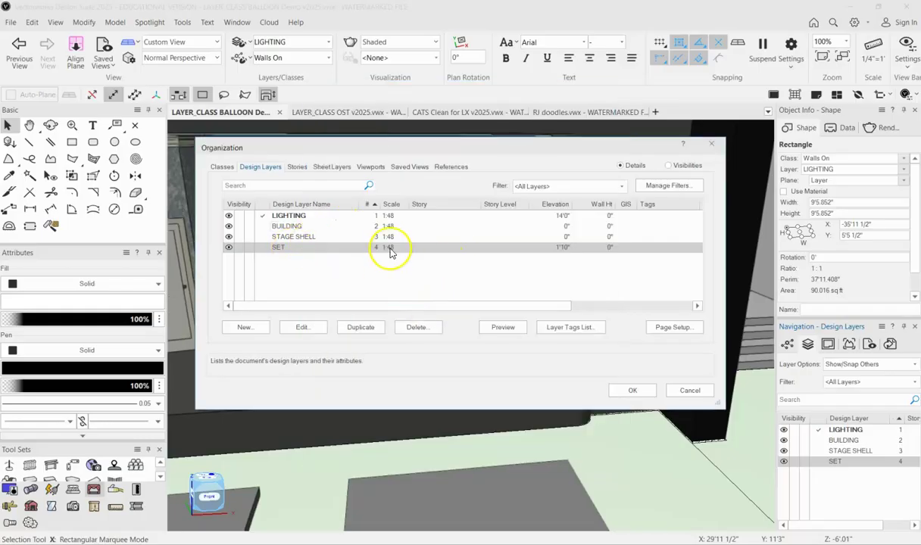
Move the STAGE SHELL layer to first place in the stacking order and show the whole drawing in Top/Plan view.
click(277, 250)
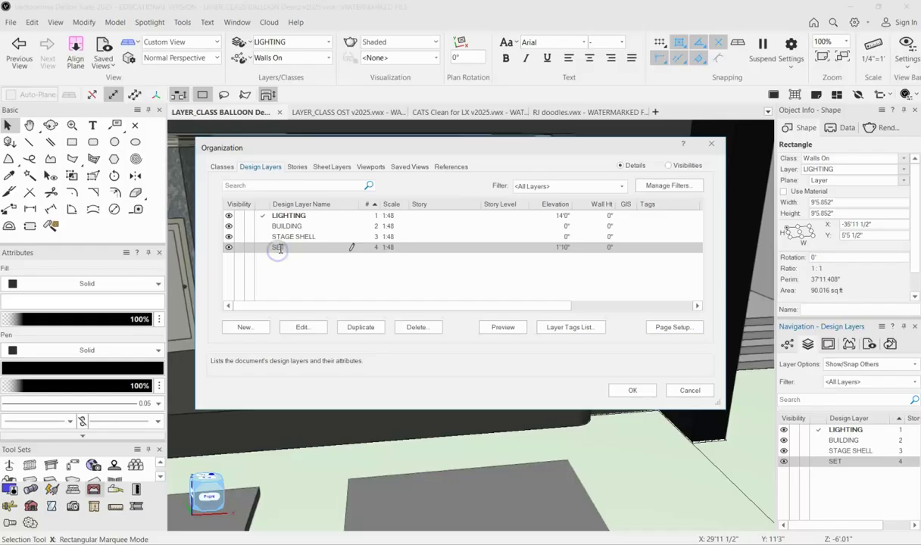
drag(356, 238, 363, 215)
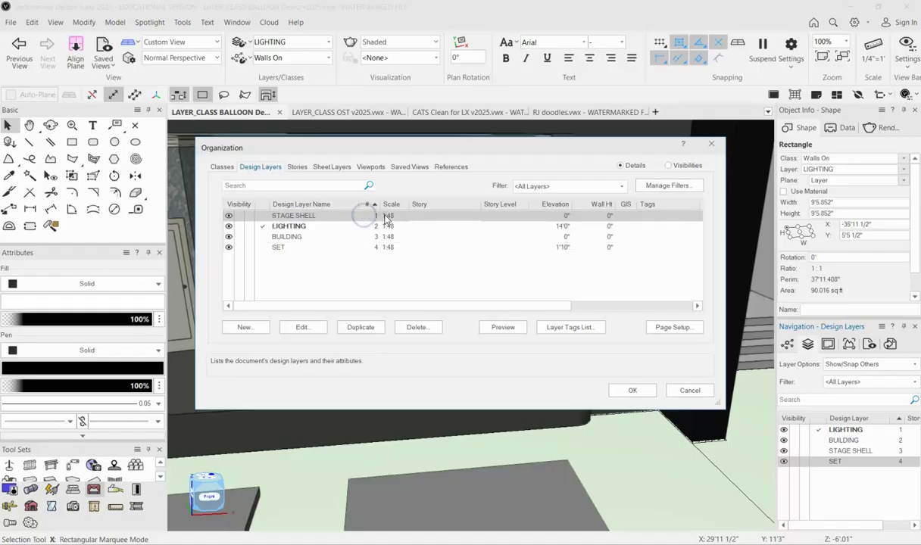
click(632, 390)
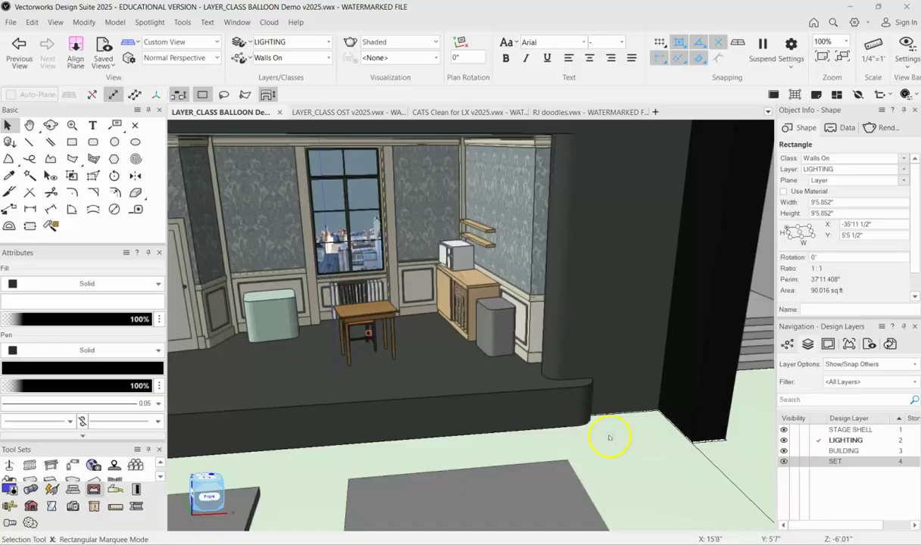
key(F5)
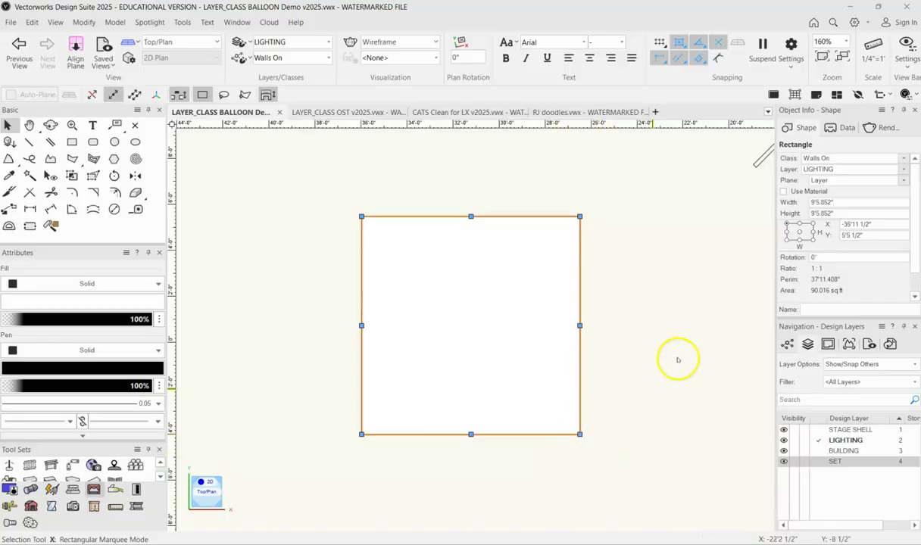
scroll(679, 356, down, 3)
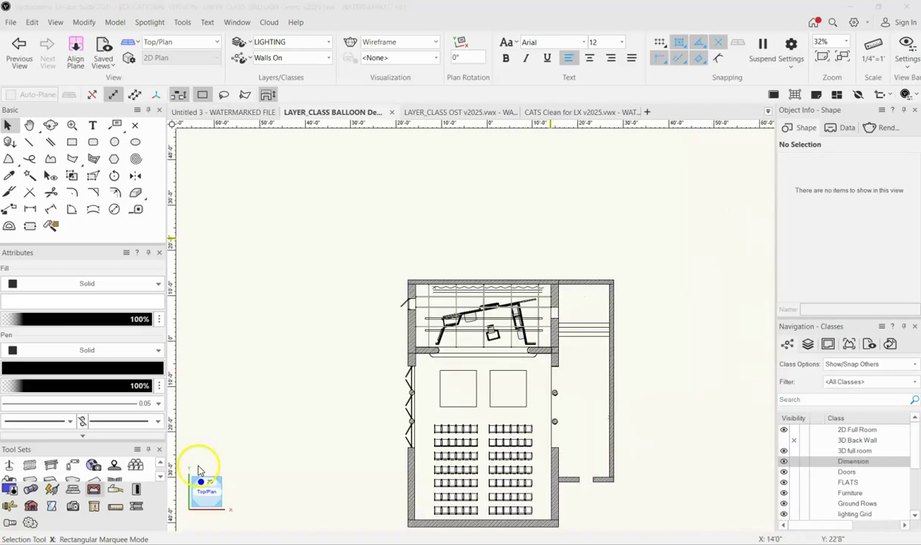
Set the scale of the STAGE SHELL design layer to 1/2".
click(808, 344)
key(ctrl+shift+o)
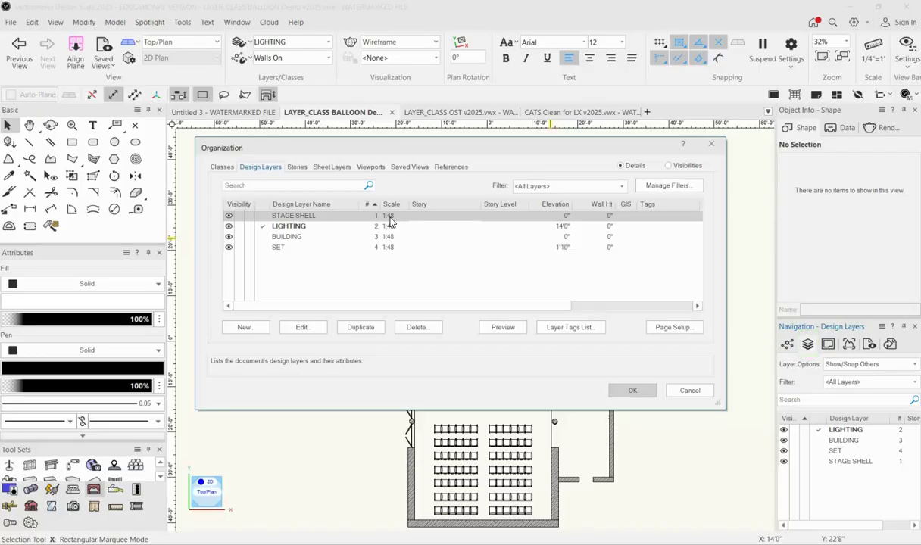
double_click(390, 217)
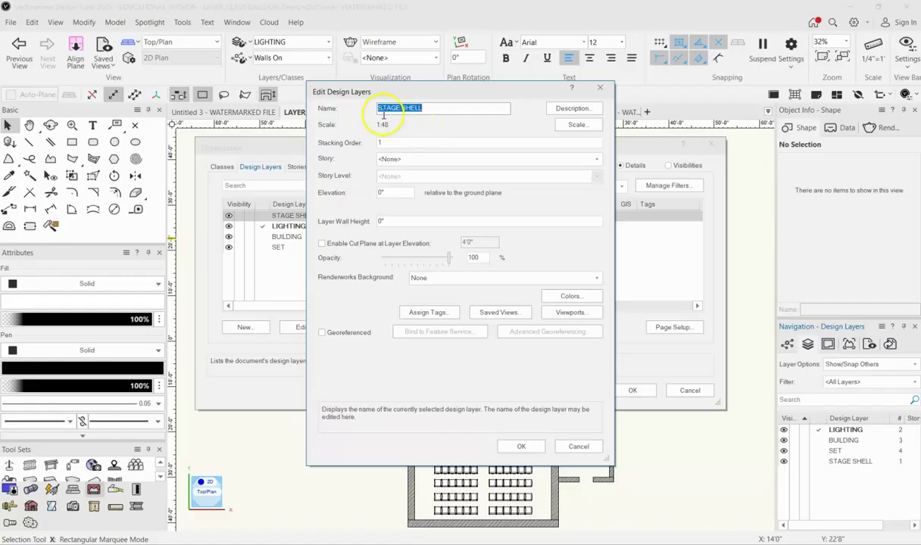
click(568, 127)
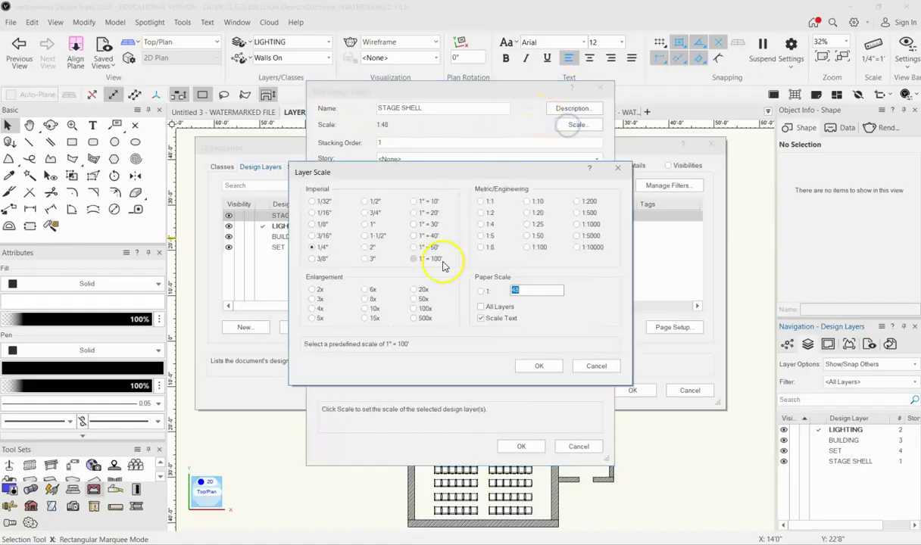
click(363, 202)
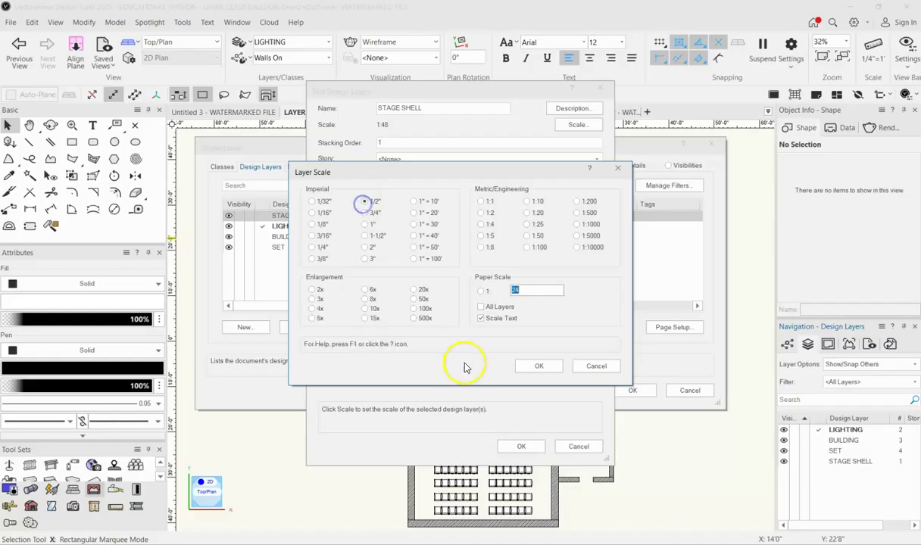
click(536, 366)
click(523, 447)
click(632, 390)
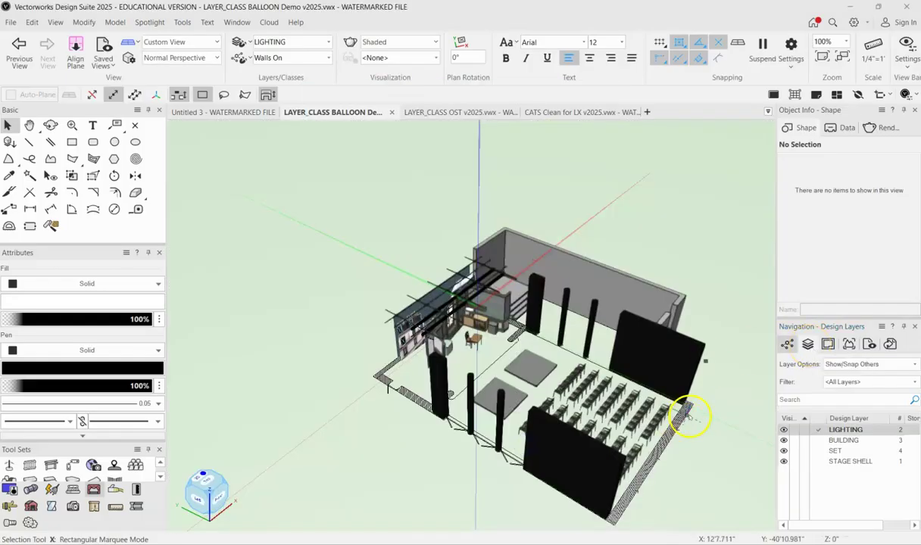
Make the STAGE SHELL, SET, BUILDING and LIGHTING layers active in turn in the 3D view and compare which objects each one displays.
shift+middle_drag(712, 453, 716, 432)
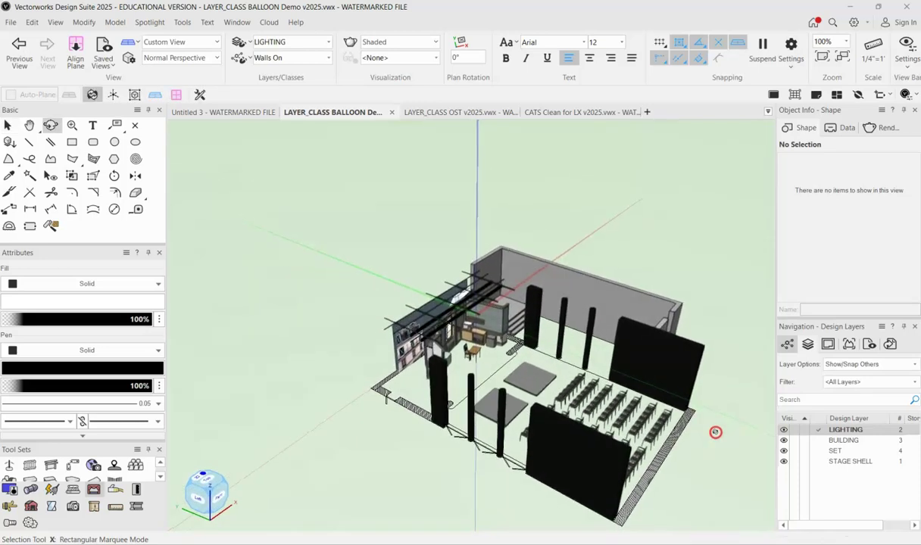
click(815, 463)
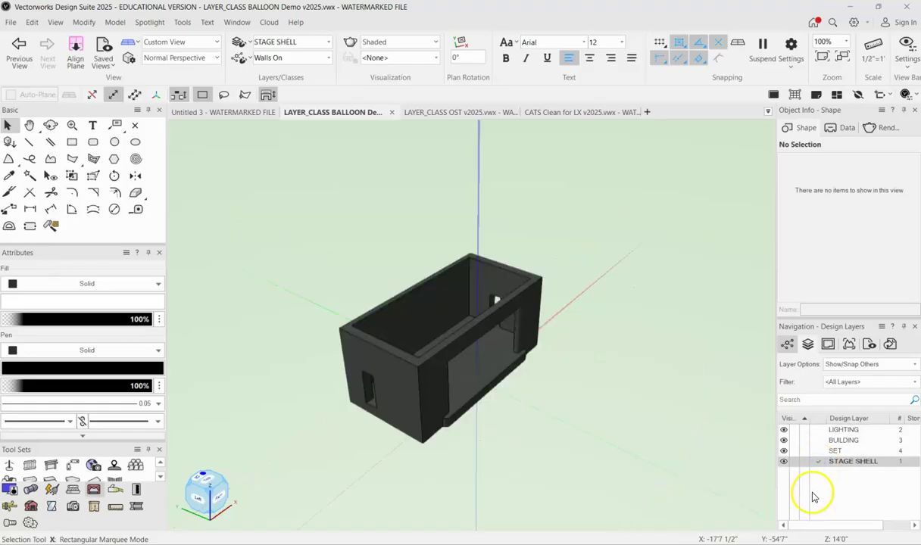
click(813, 452)
click(815, 440)
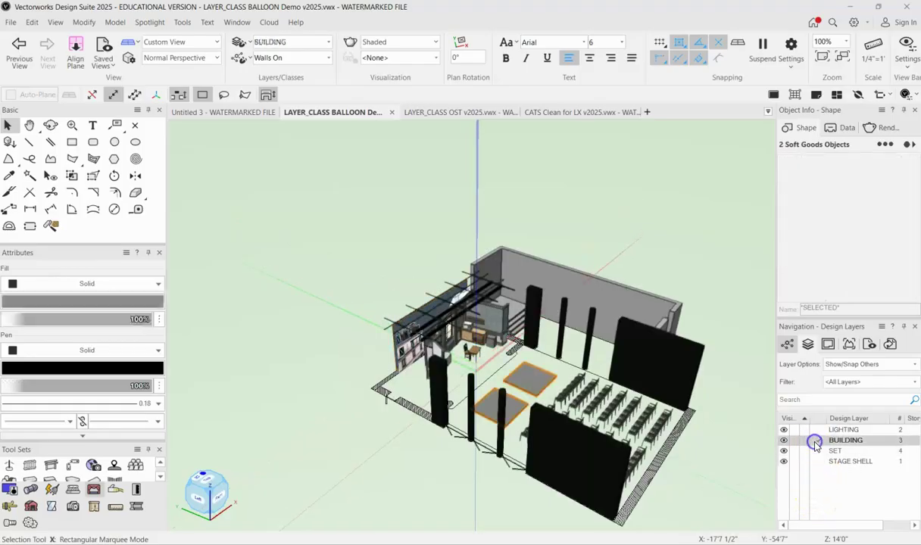
click(818, 430)
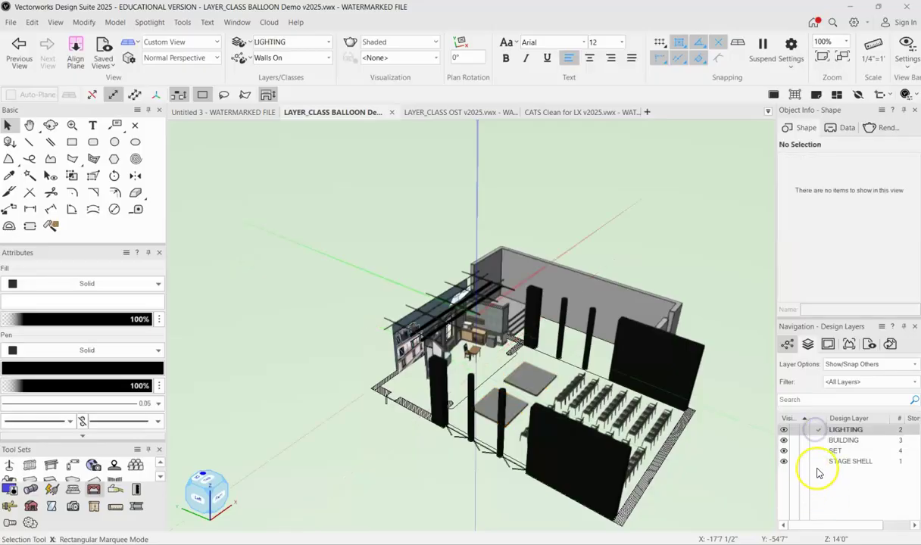
click(818, 462)
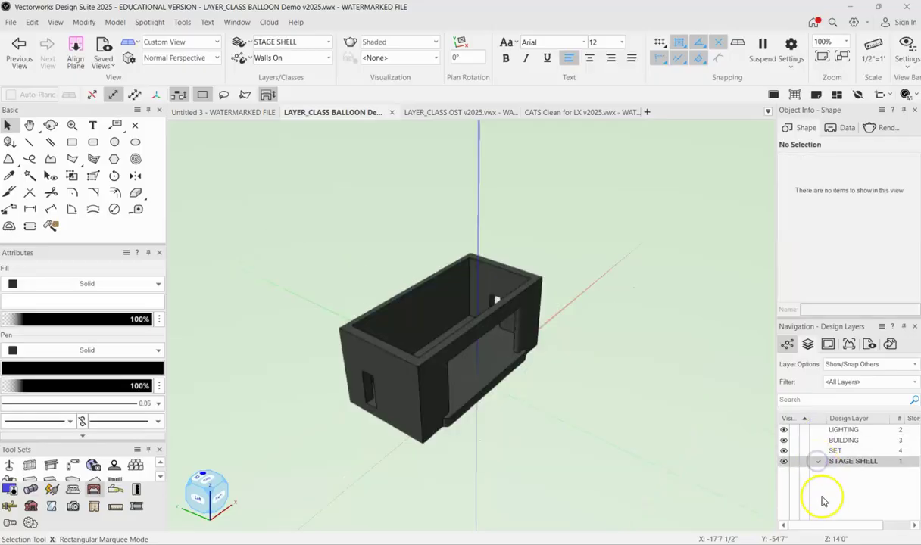
click(816, 440)
click(819, 453)
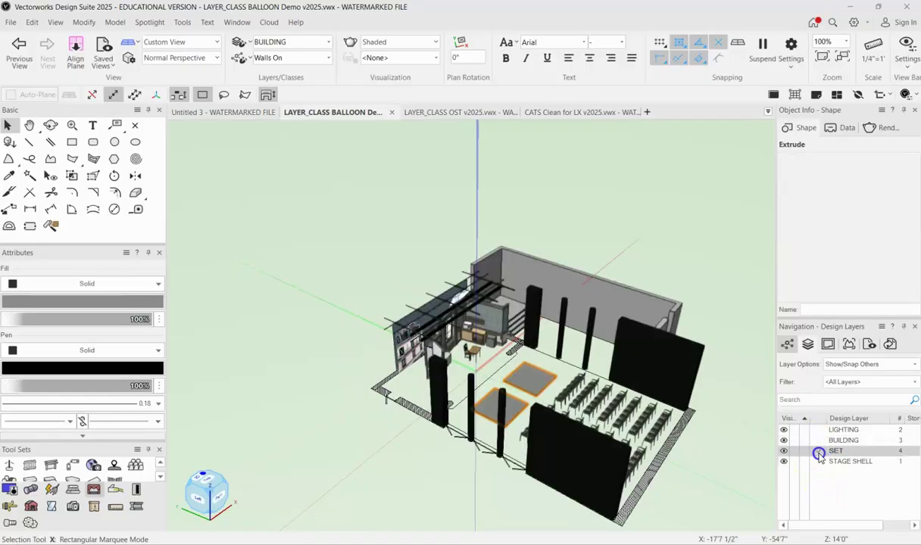
Set the scale of the STAGE SHELL design layer back to 1/4" to match the other layers.
click(807, 344)
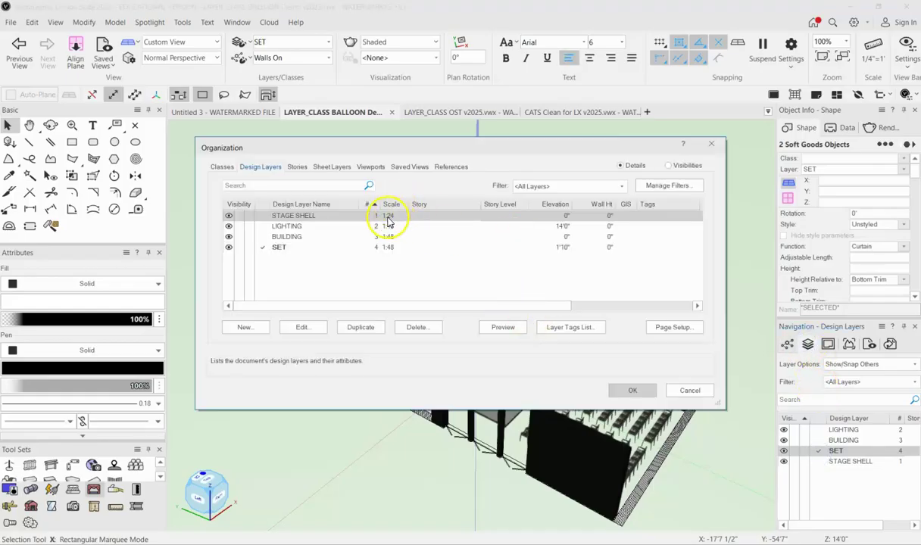
double_click(387, 217)
click(584, 125)
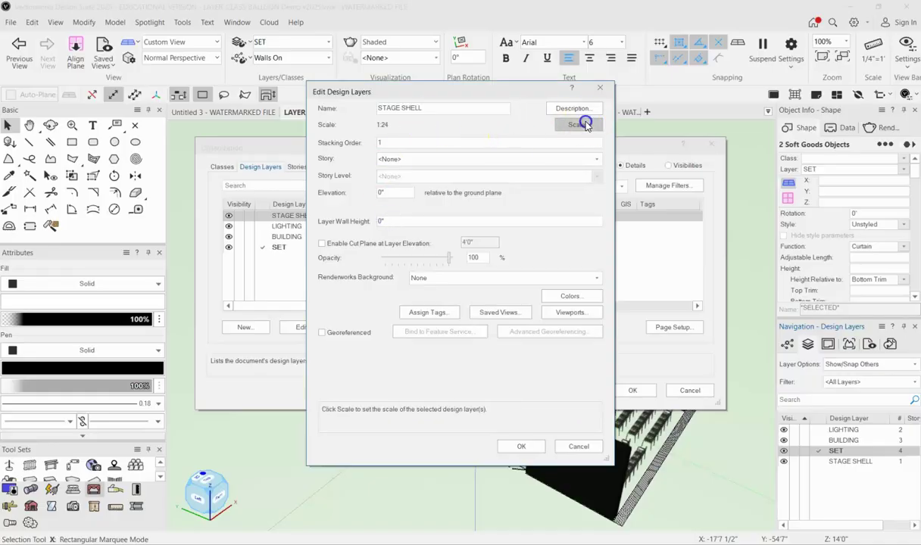
click(311, 247)
click(535, 365)
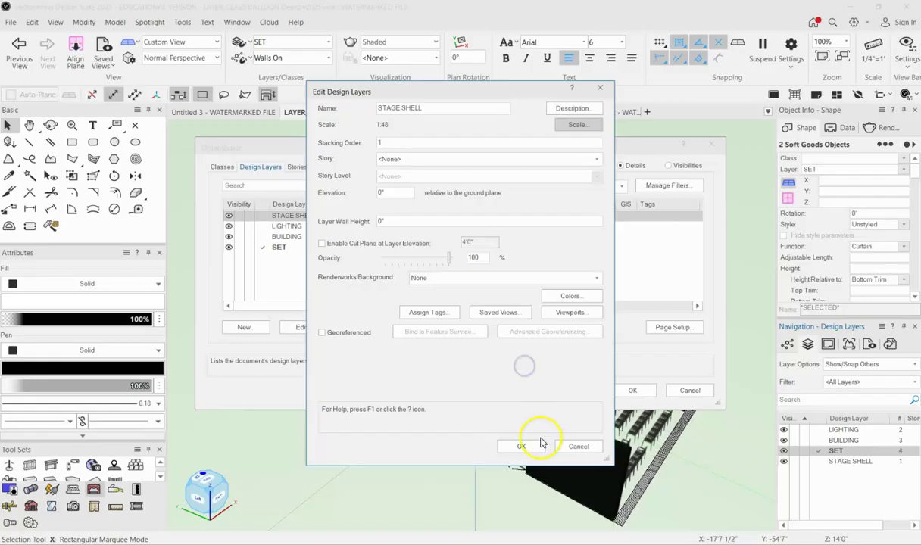
click(524, 445)
click(629, 389)
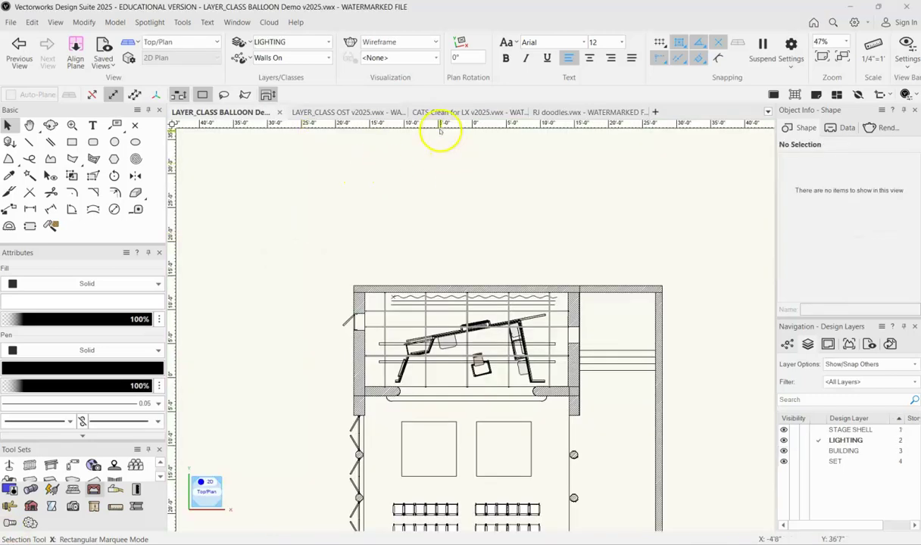
Switch to the CATS Clean for LX v2025 drawing, view the theatre in 3D and review its list of design layers.
click(442, 113)
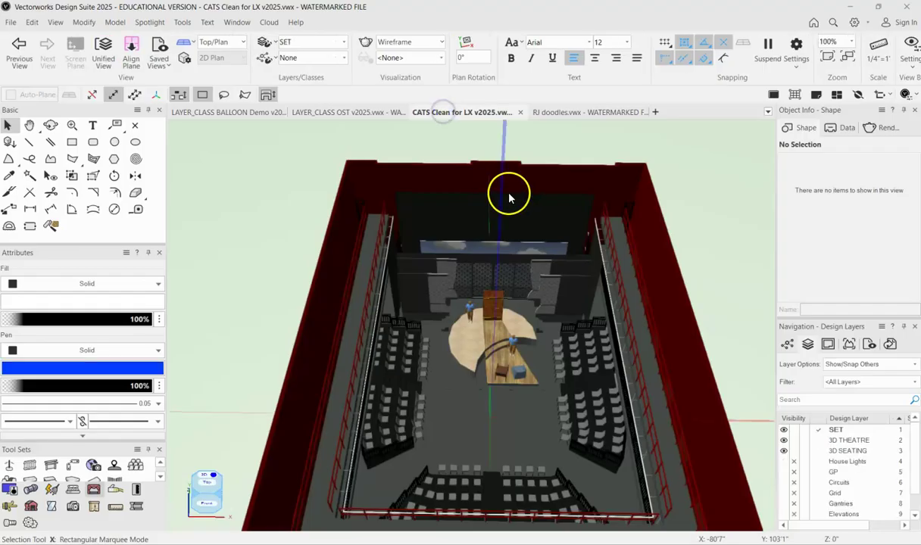
click(565, 318)
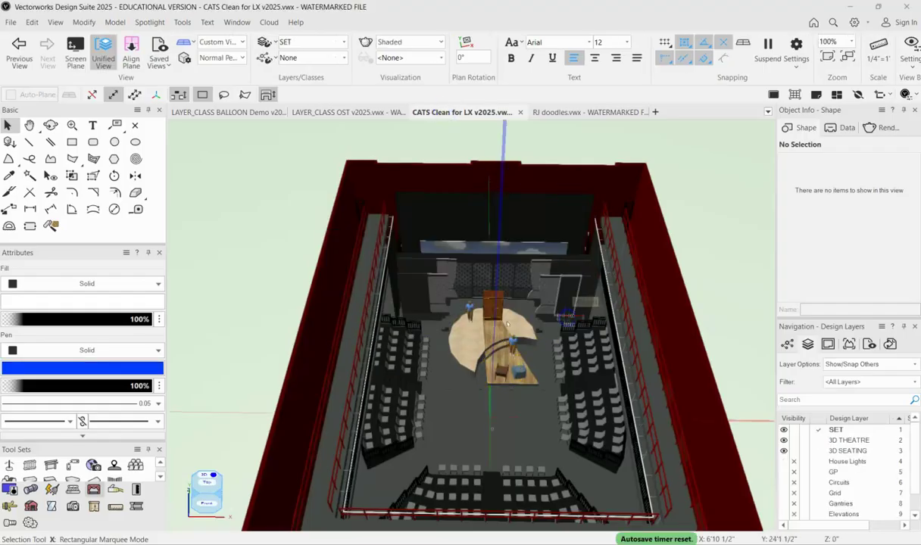
shift+middle_drag(572, 381, 642, 335)
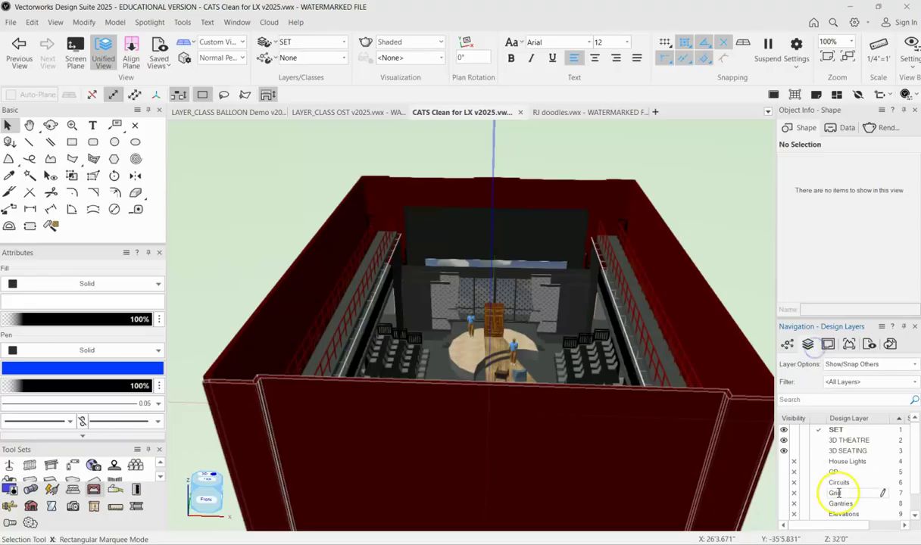
scroll(858, 479, down, 1)
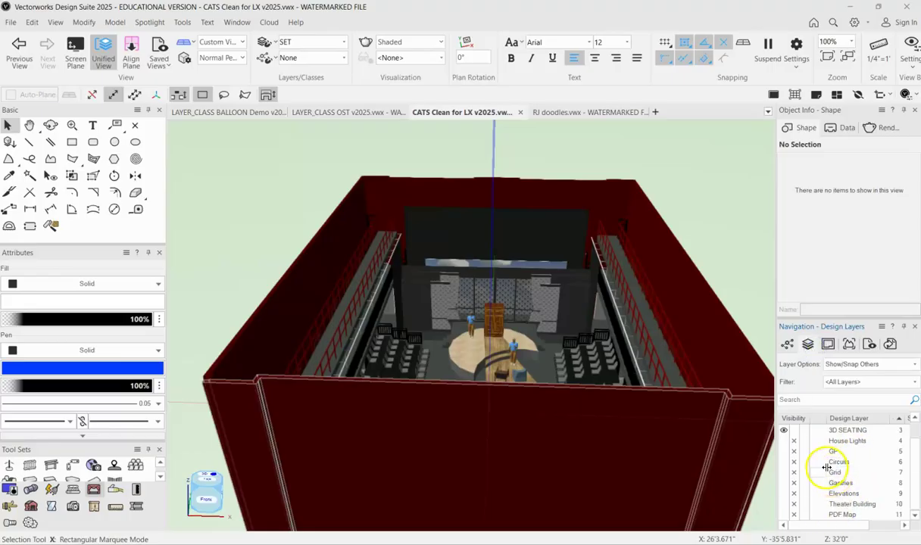
scroll(824, 491, up, 1)
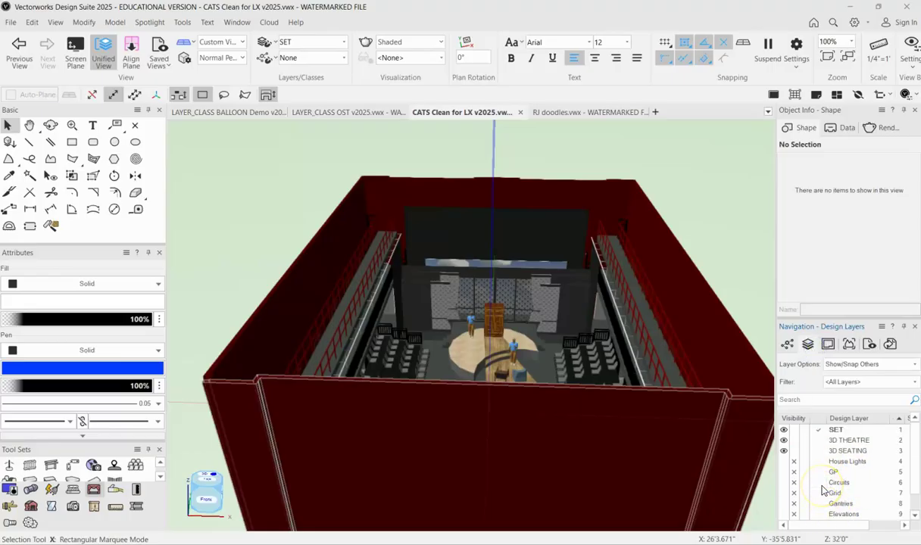
Hide the 3D THEATRE and 3D SEATING layers to isolate the set, and make both layers visible again.
click(790, 441)
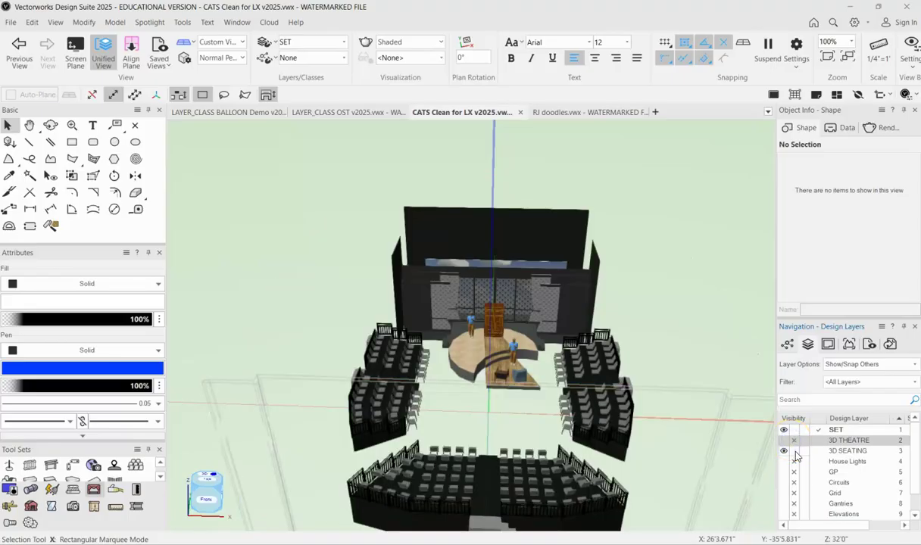
click(794, 452)
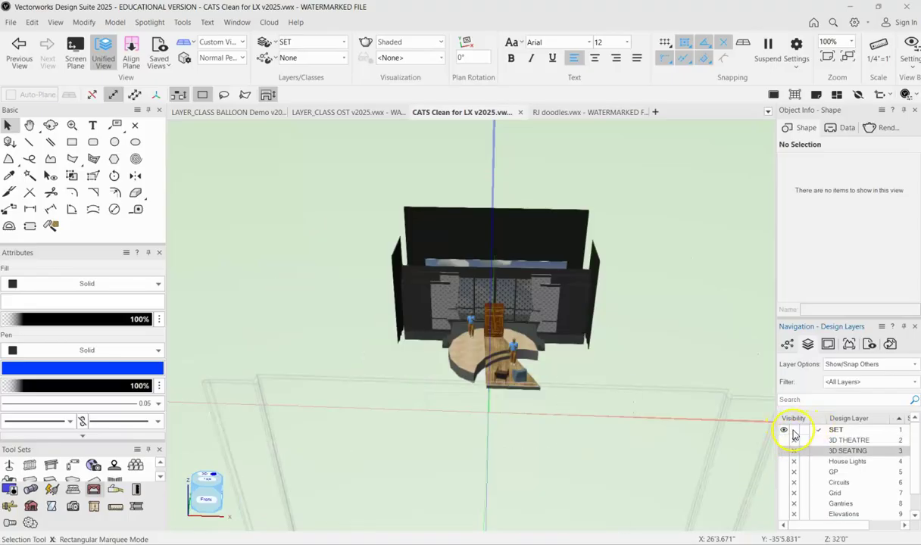
click(794, 431)
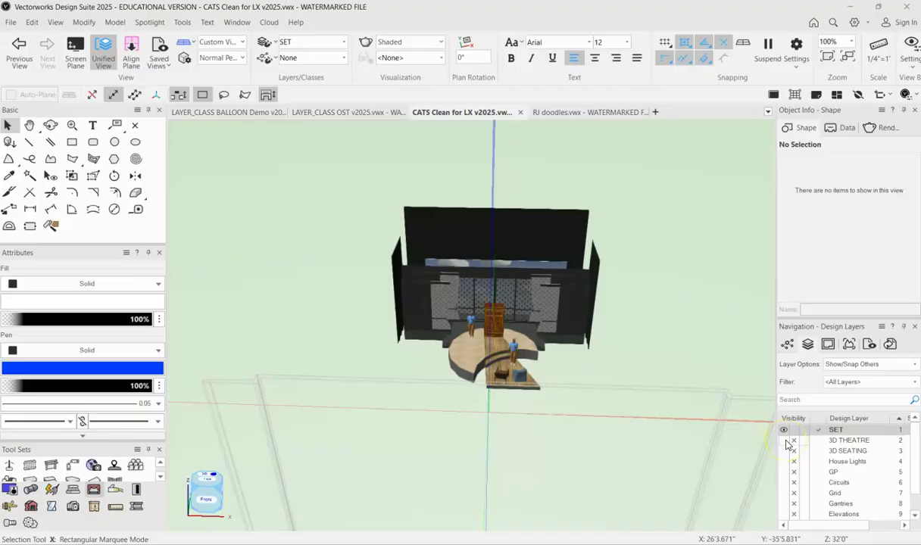
click(794, 440)
click(794, 451)
ctrl+middle_drag(623, 419, 623, 419)
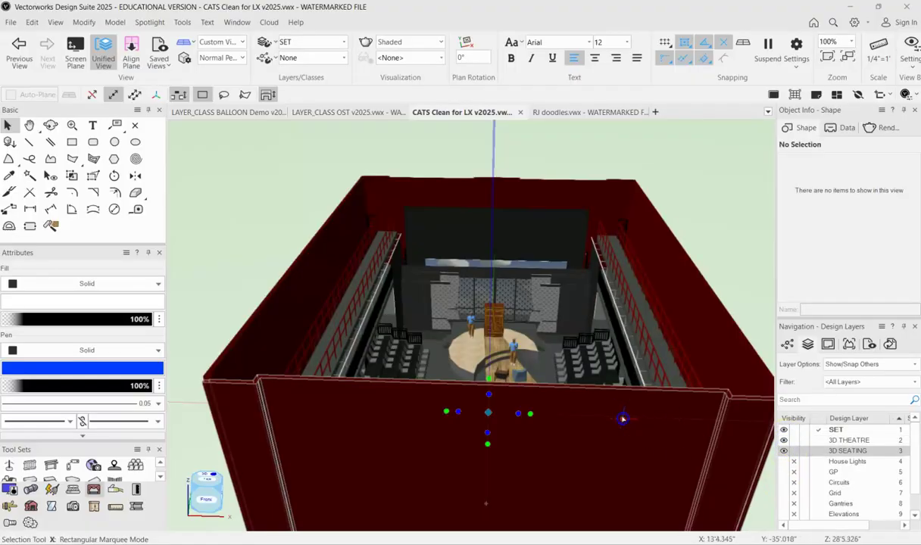
Hide the 3D WALL South class and view the stage from the front through the open side of the theatre.
click(788, 344)
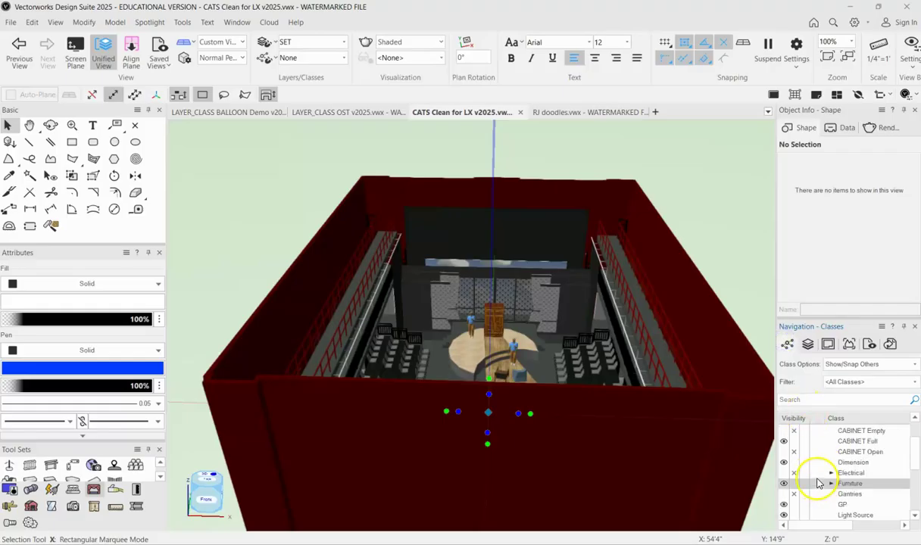
click(794, 441)
click(794, 441)
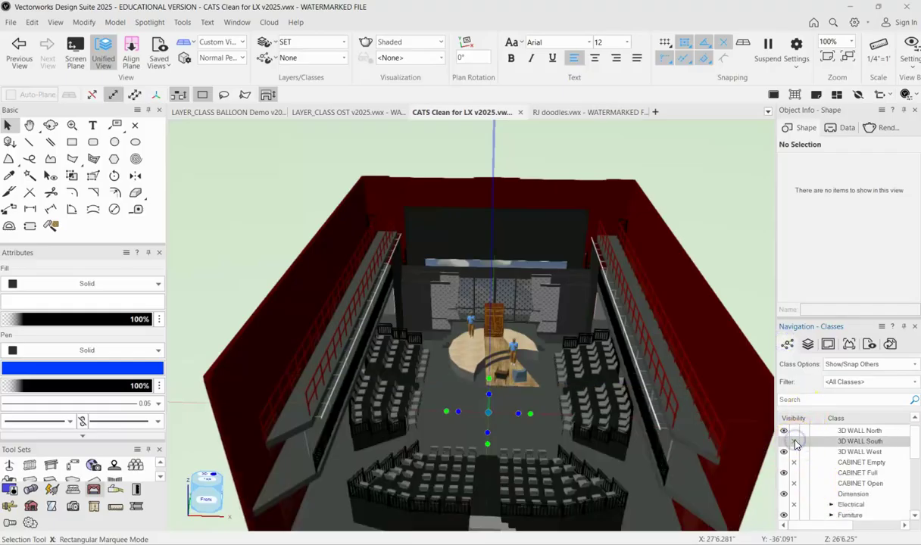
shift+middle_drag(501, 419, 515, 309)
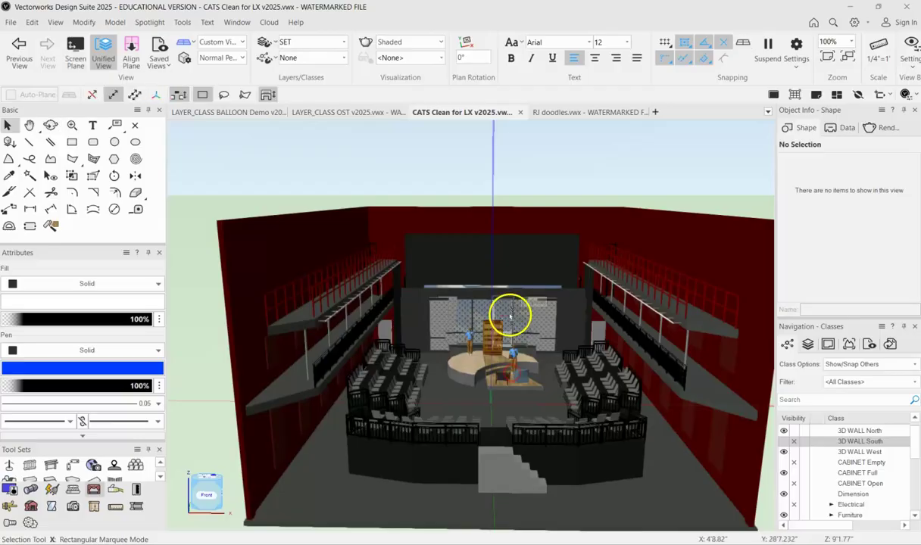
scroll(514, 308, up, 3)
ctrl+middle_drag(528, 419, 535, 385)
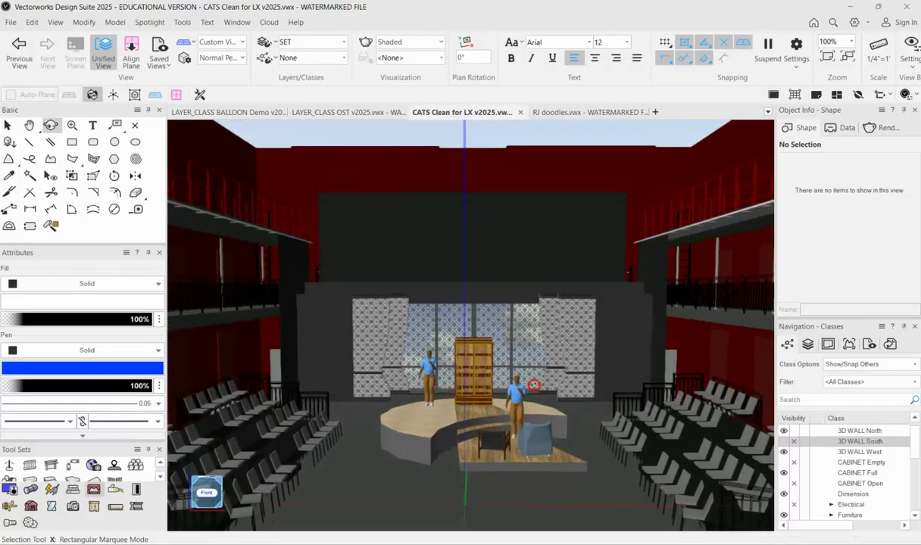
Hide the SCENERY Doors closed class to reveal the sky backdrop behind the set.
click(807, 344)
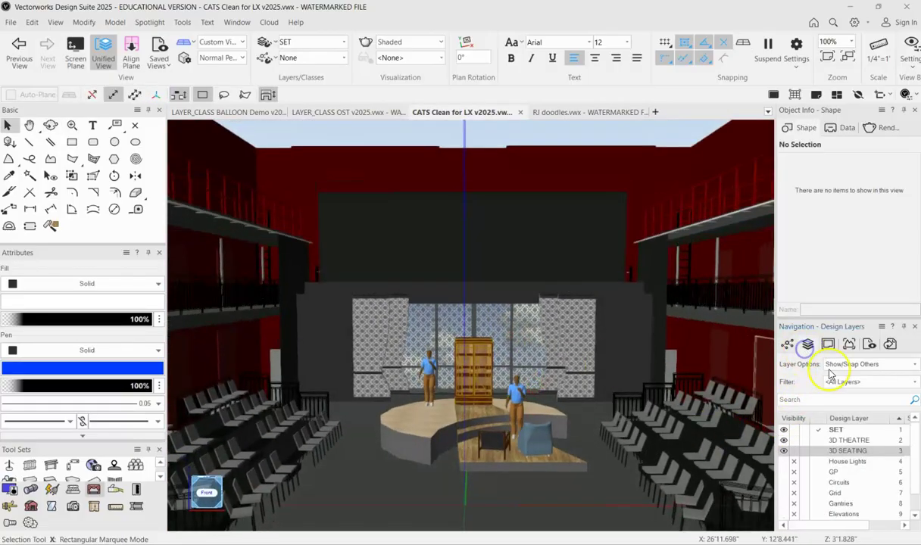
click(789, 346)
scroll(833, 451, down, 5)
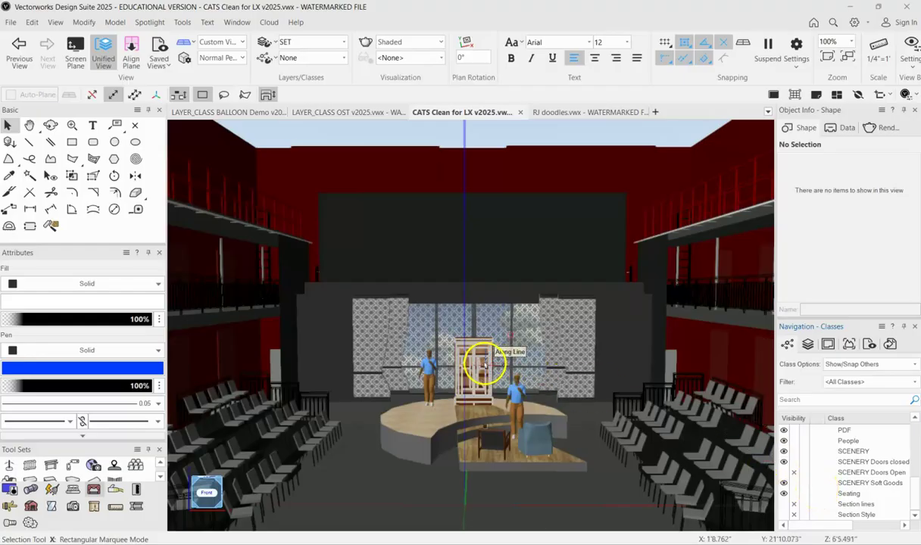
click(793, 463)
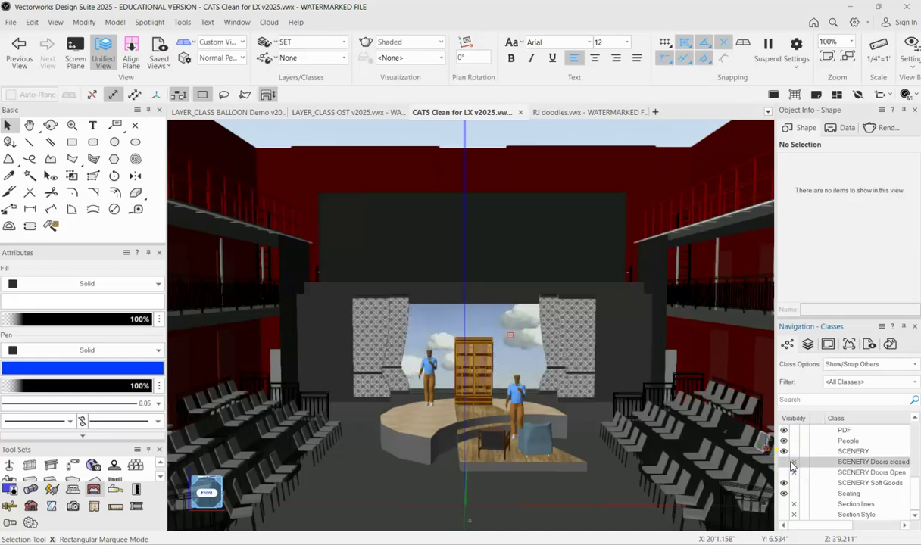
click(797, 462)
Hide the SCENERY Soft Goods class, make it visible again, and locate the CABINET classes in the class list.
click(793, 483)
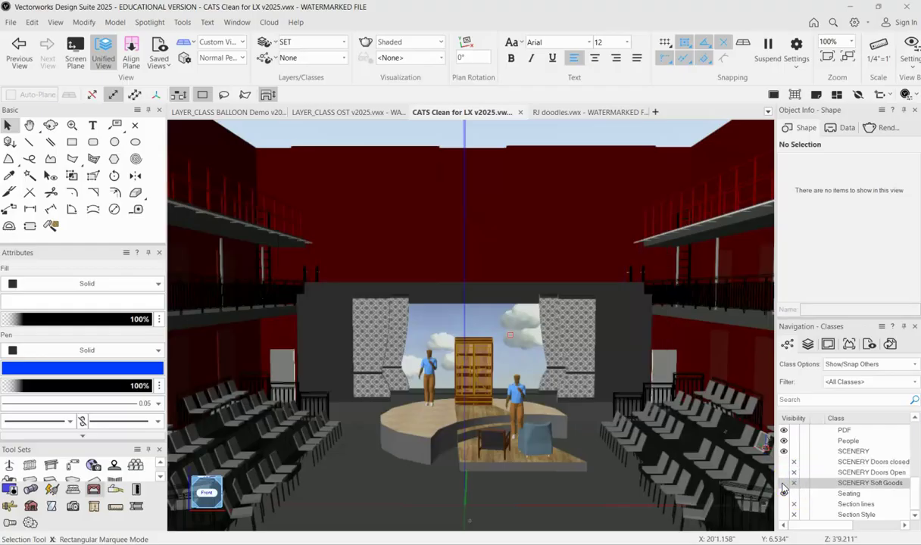
click(783, 485)
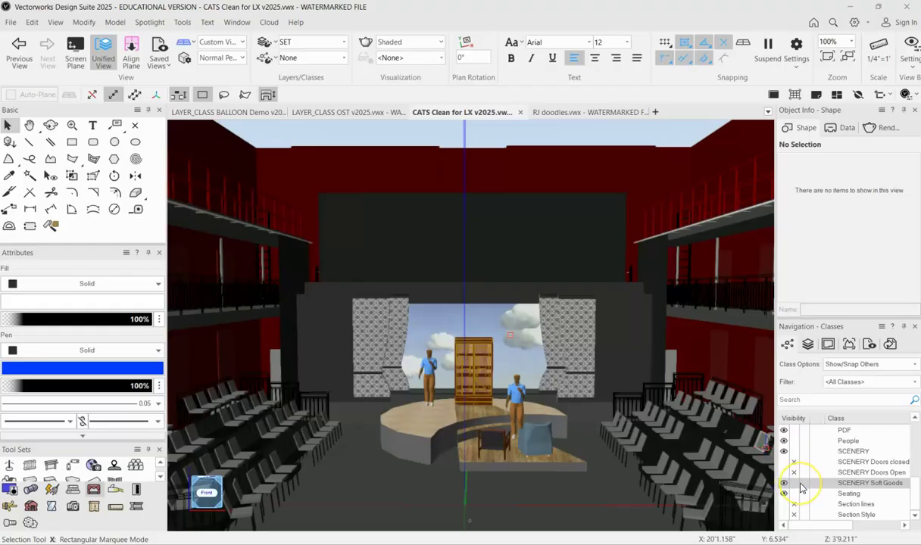
scroll(801, 489, up, 8)
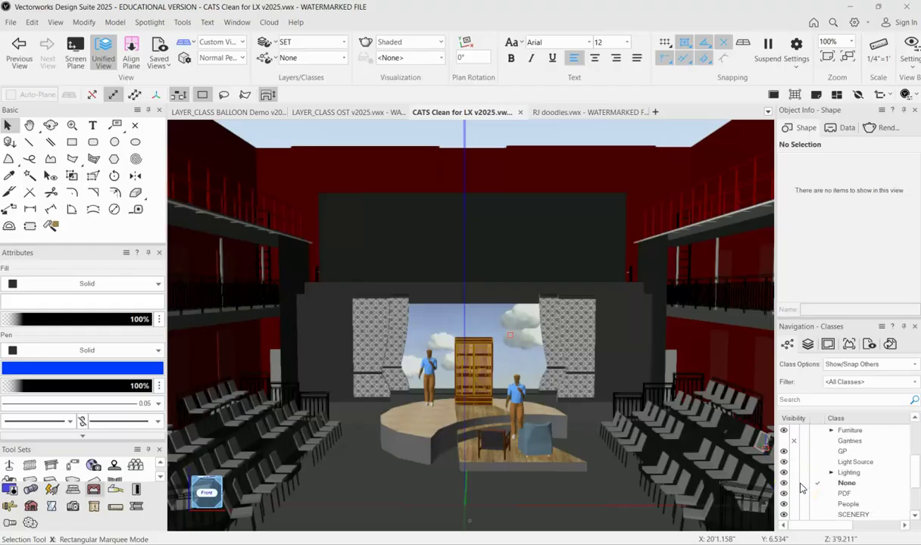
scroll(800, 488, down, 2)
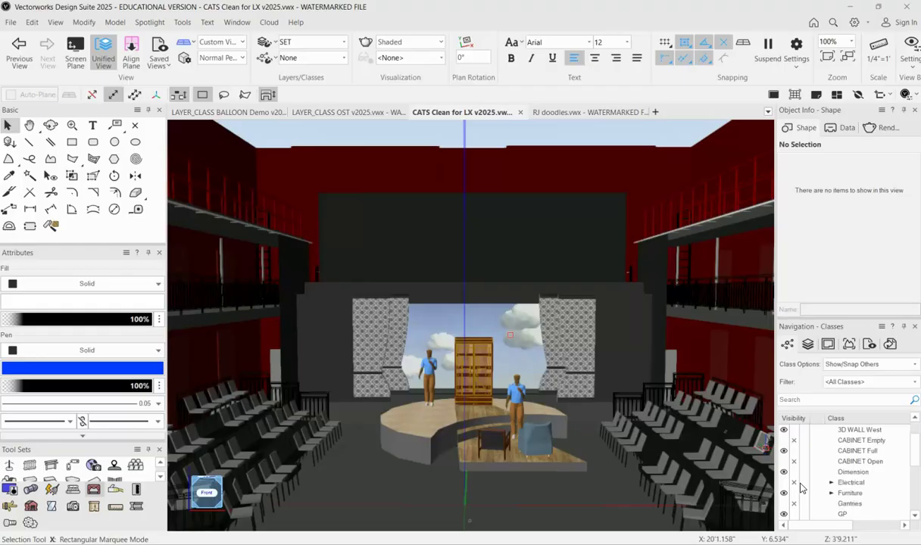
Show the CABINET Open class, and then hide both the CABINET Open and CABINET Full classes.
scroll(805, 470, up, 1)
click(785, 463)
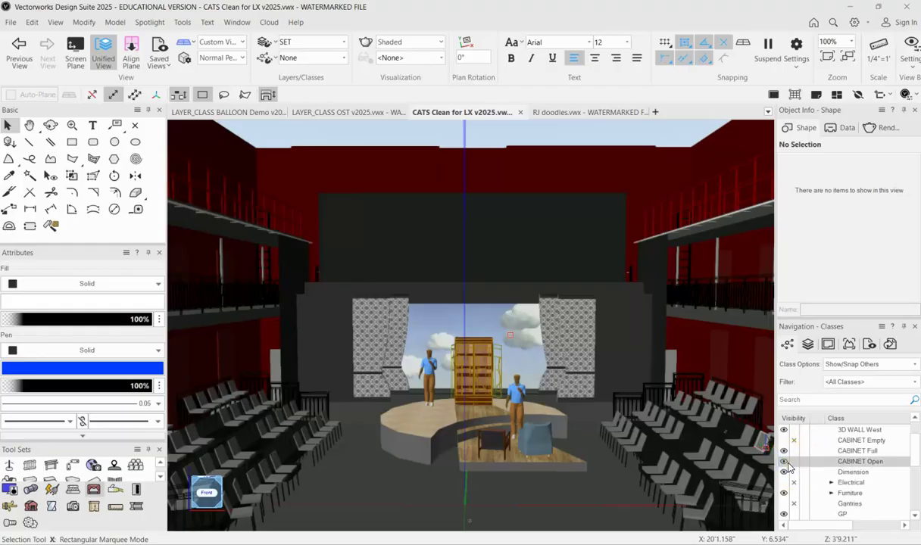
click(793, 463)
click(794, 454)
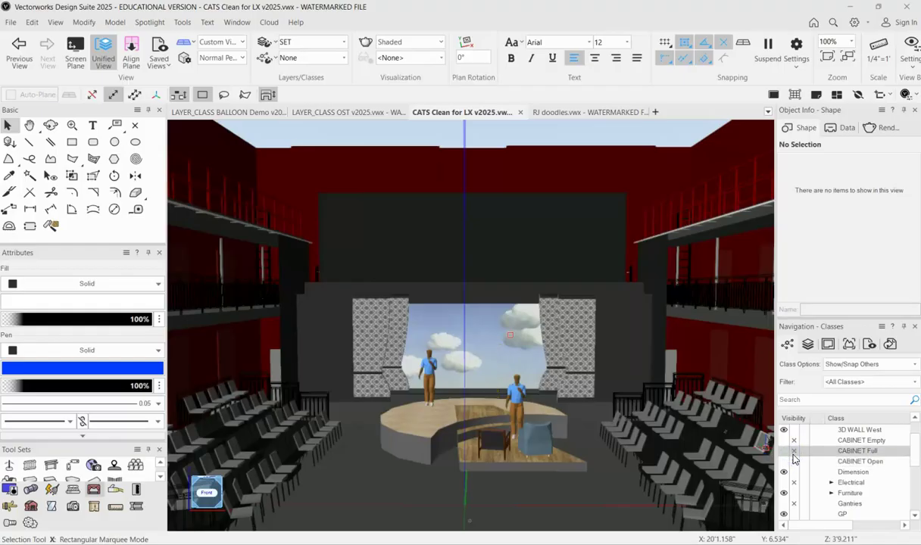
Hide the People class and view the cleared stage and theatre from high above the front.
scroll(793, 458, down, 4)
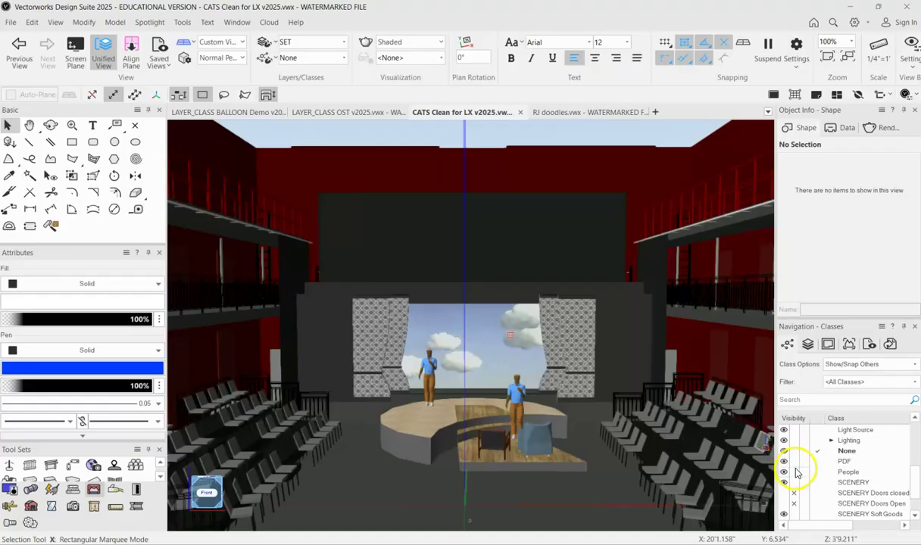
click(794, 472)
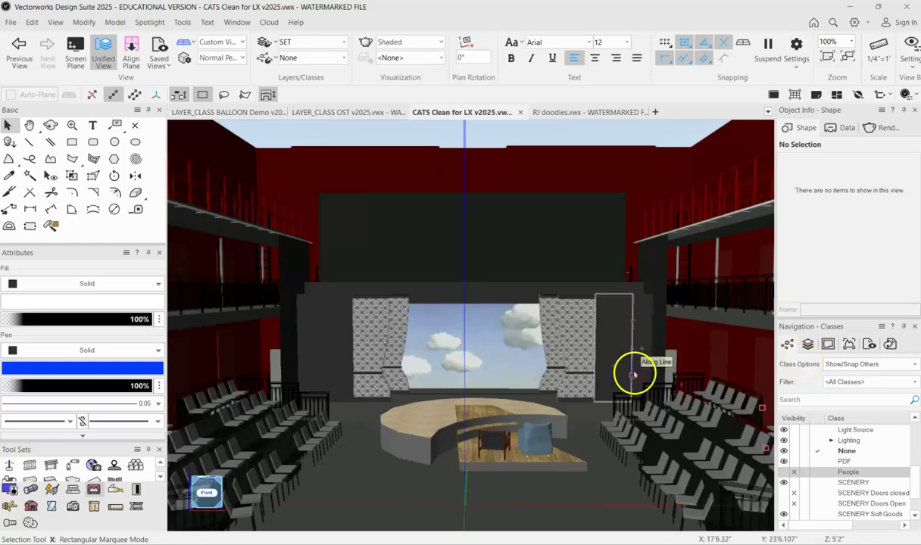
middle_drag(544, 334, 498, 337)
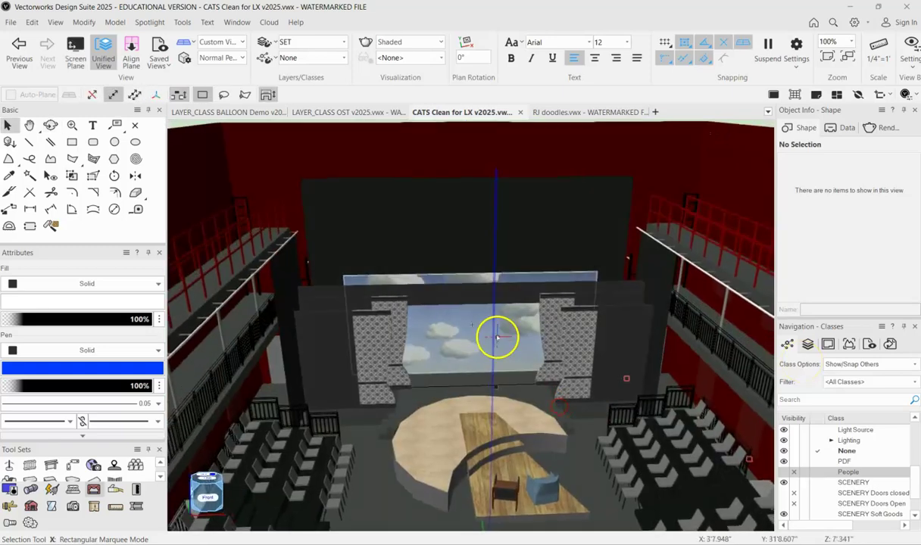
scroll(498, 338, down, 5)
middle_drag(555, 365, 545, 412)
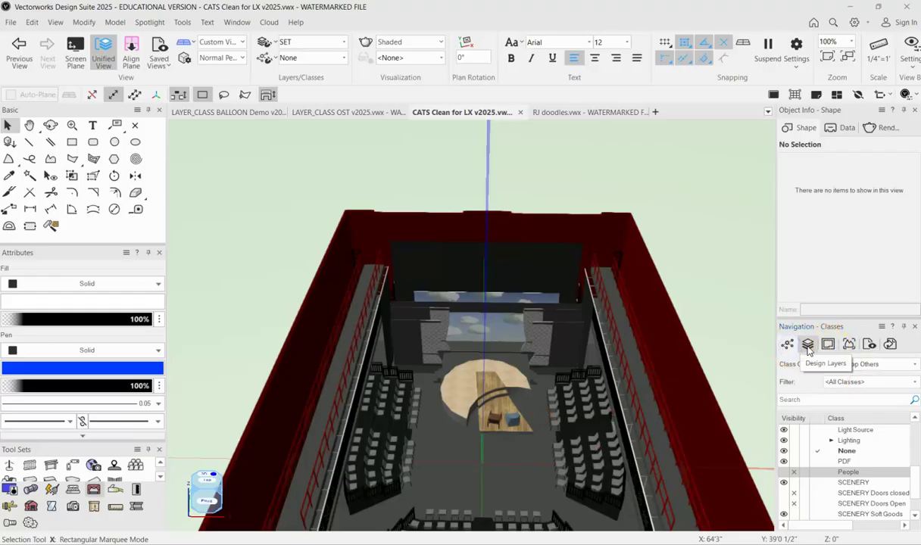
Show the list of sheet layers and open sheet 7, sm GP, to view the whole ground plan.
click(826, 347)
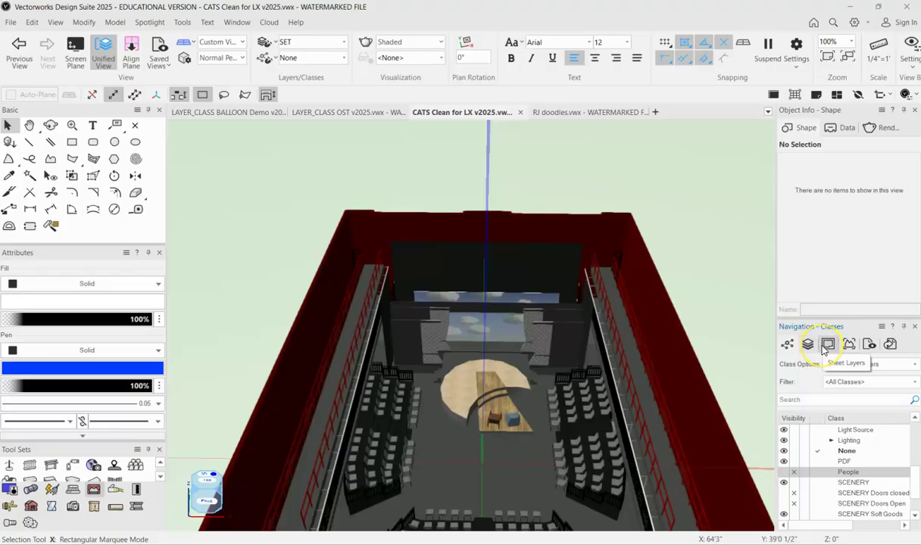
click(824, 347)
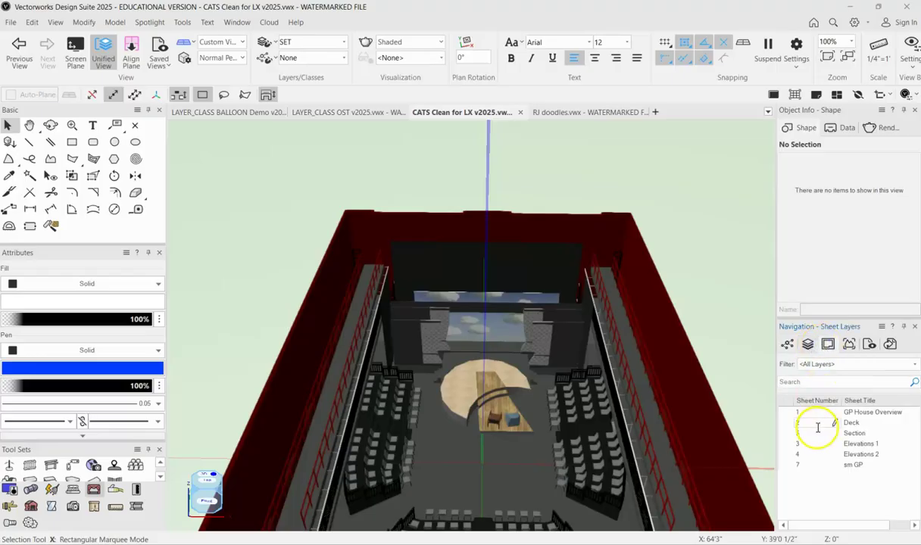
double_click(788, 465)
scroll(602, 403, down, 5)
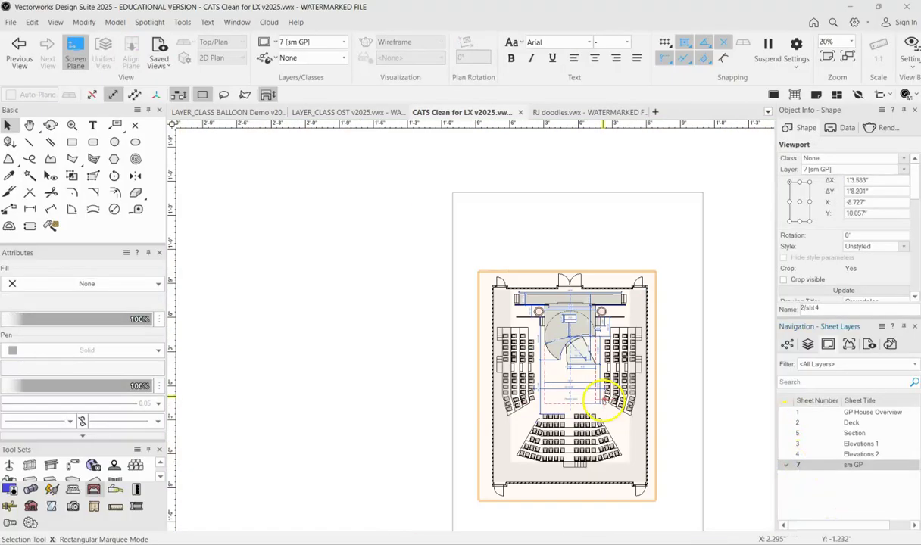
Open sheet 4, Elevations 2, and look over its sliding door, cloud backdrop and cabinet drawings.
double_click(789, 455)
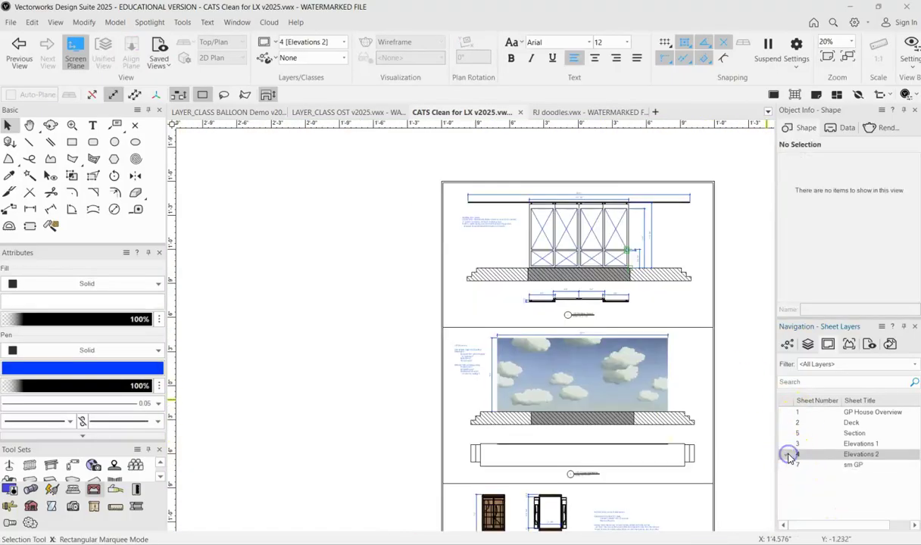
scroll(424, 311, down, 3)
scroll(477, 348, up, 4)
scroll(682, 371, down, 1)
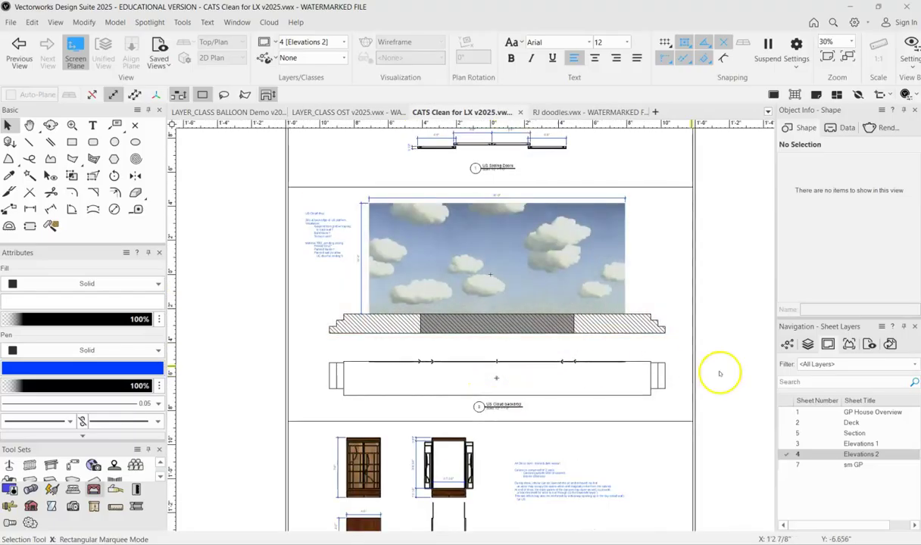
Open sheet 3, Elevations 1, and examine the wall elevation viewports, notes and overall sheet layout.
double_click(787, 444)
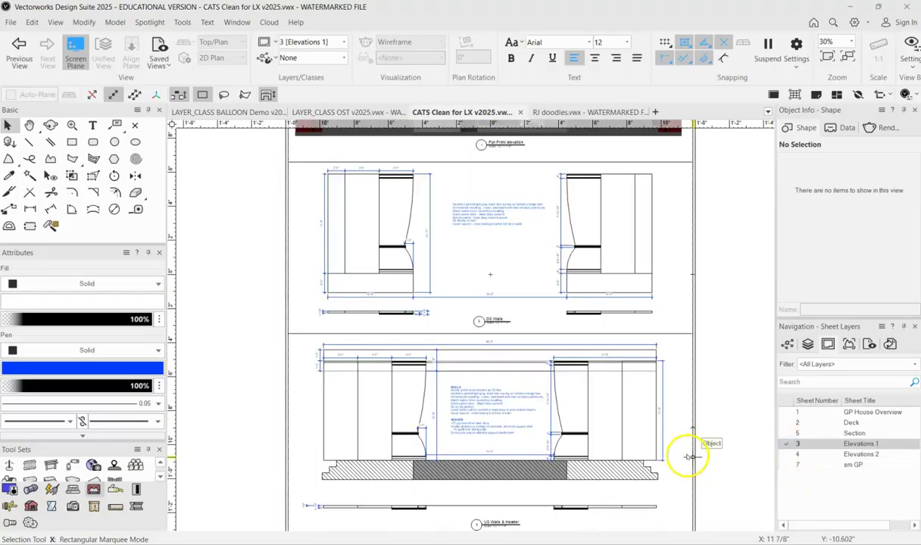
scroll(565, 370, down, 2)
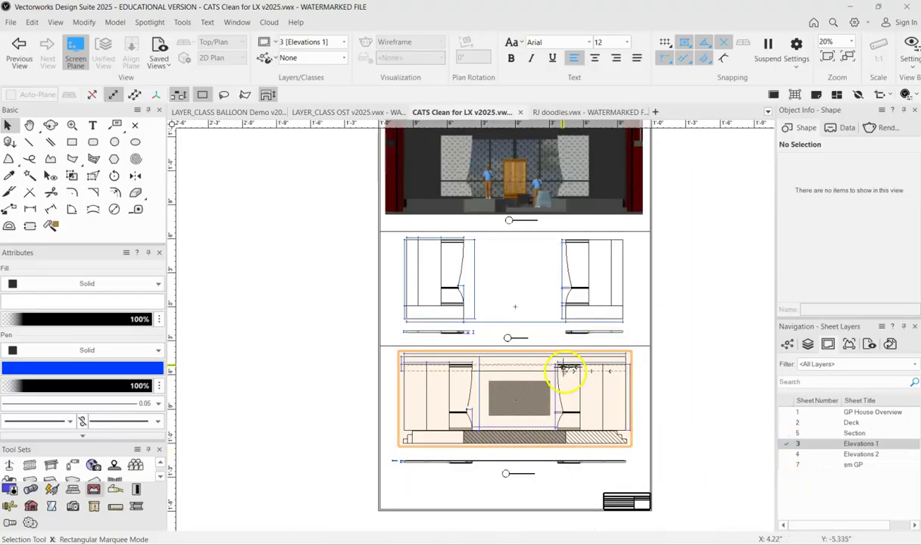
click(602, 377)
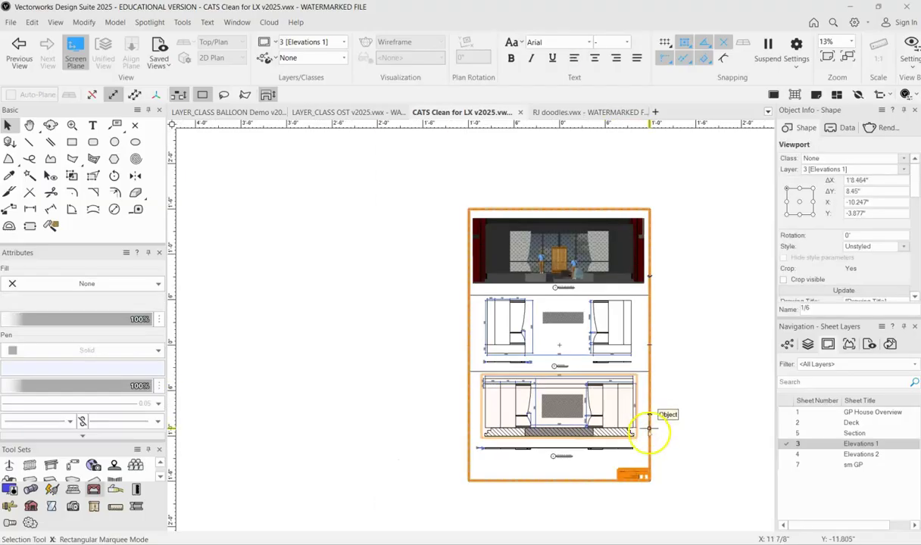
scroll(647, 500, up, 1)
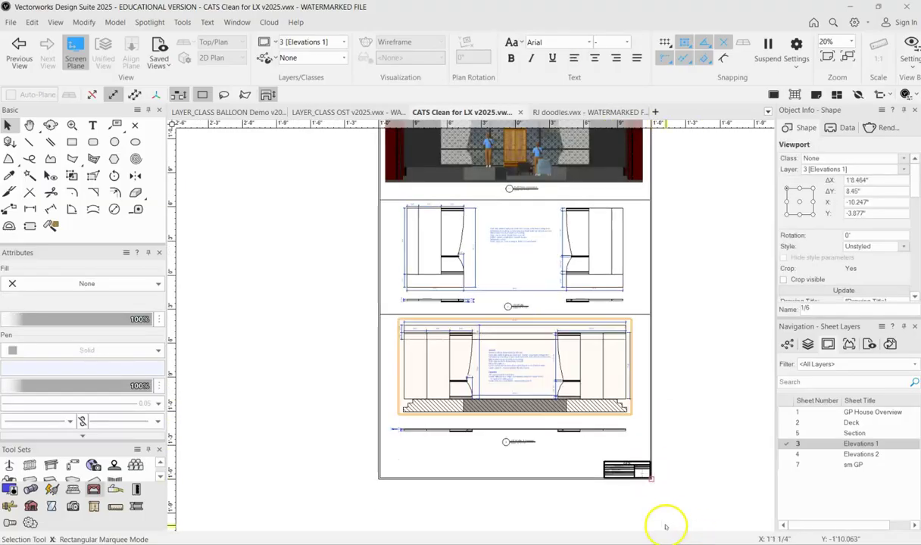
scroll(641, 500, up, 3)
scroll(703, 460, down, 3)
scroll(703, 460, down, 2)
scroll(693, 468, up, 2)
scroll(695, 471, down, 1)
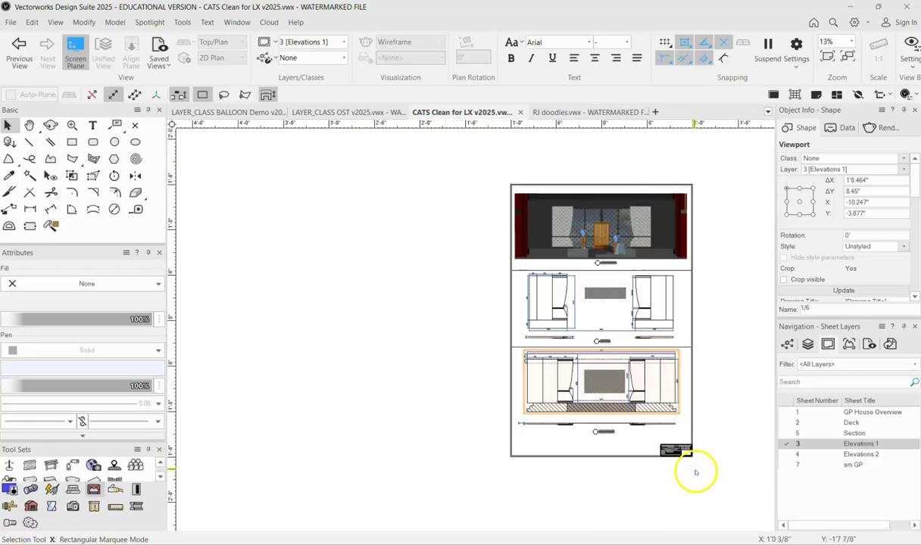
Open sheet 5, Section, to inspect the theatre section, and open sheet 2, Deck, to view its full plan.
click(784, 434)
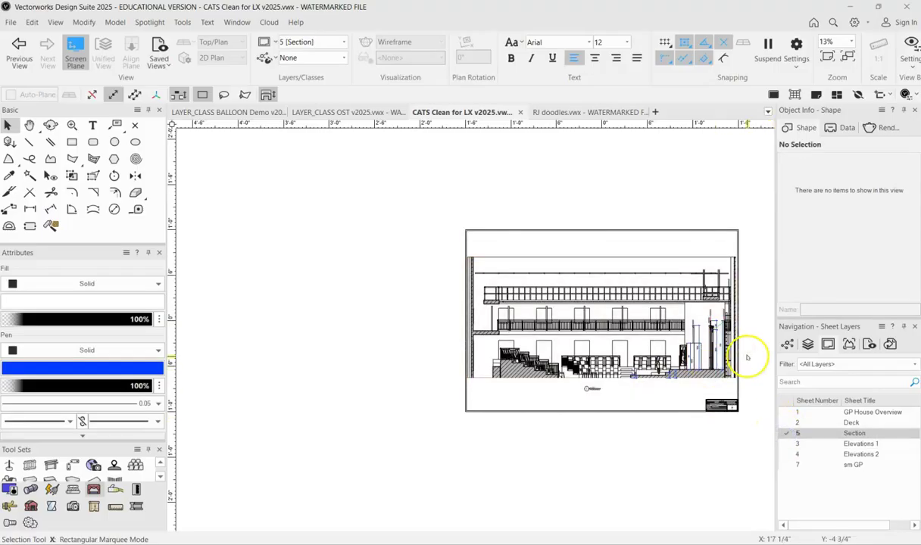
scroll(746, 362, up, 2)
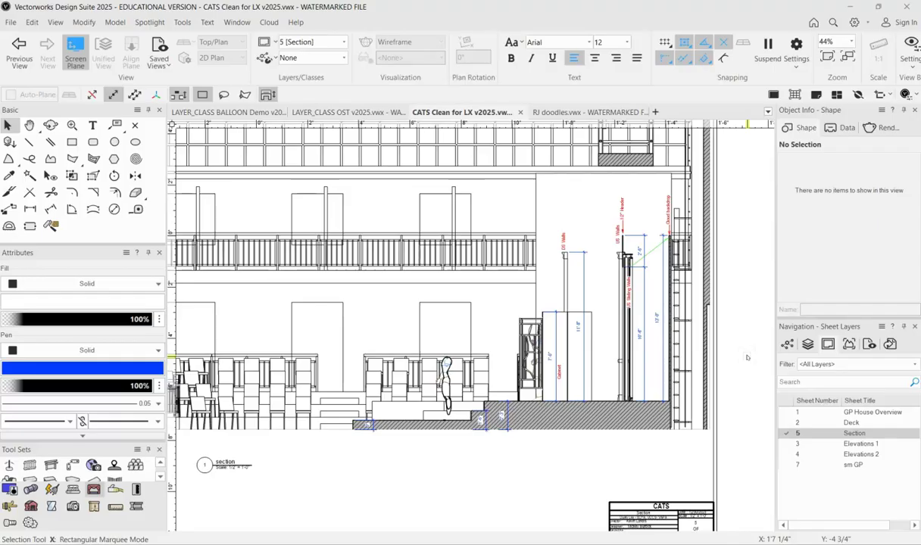
scroll(747, 357, down, 2)
click(785, 423)
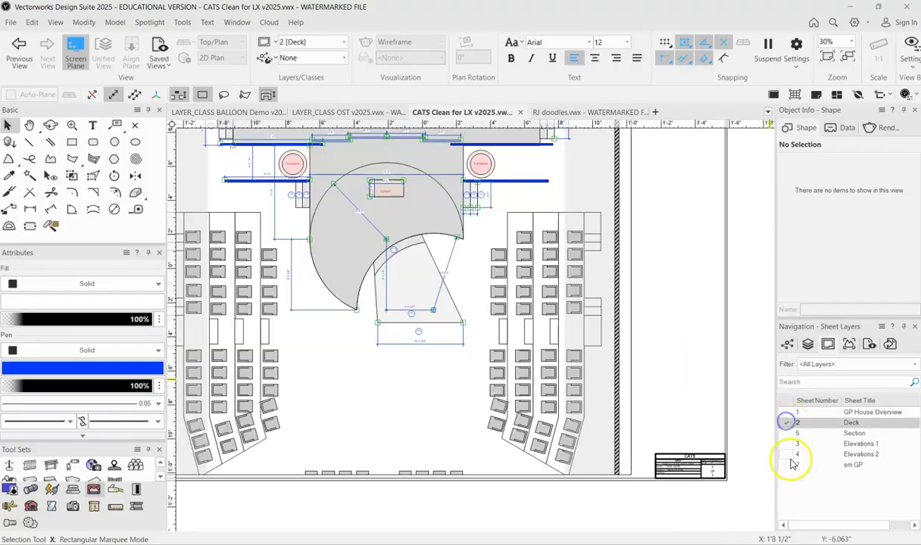
scroll(658, 386, down, 2)
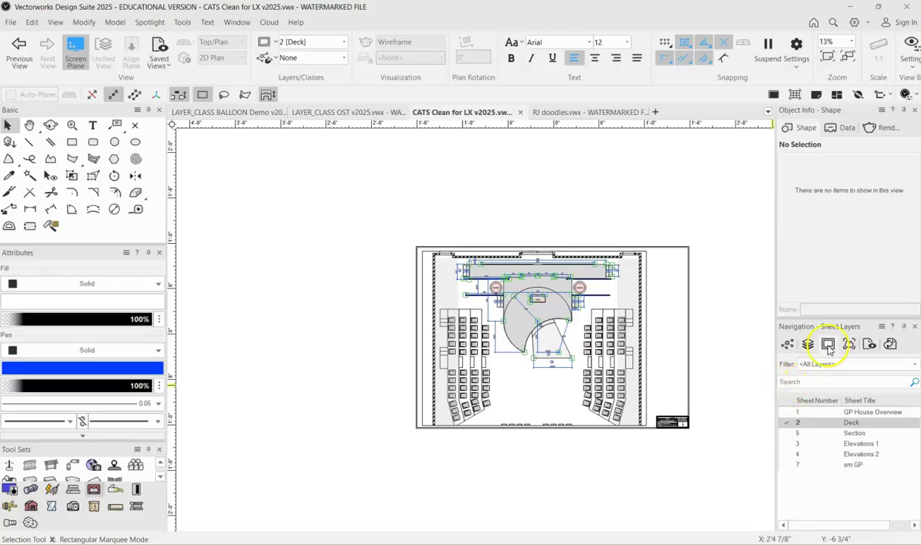
Leave the sheets and make the SET design layer active again.
click(788, 345)
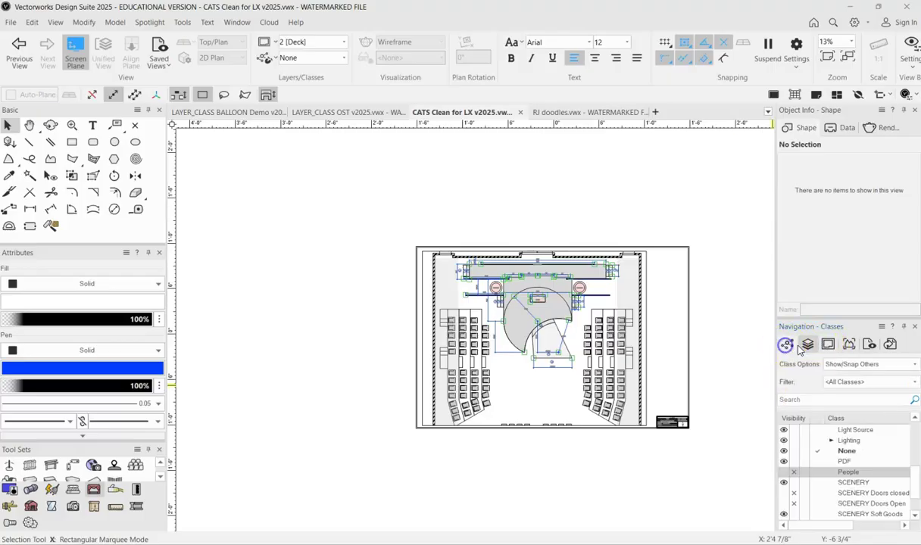
click(809, 345)
click(818, 429)
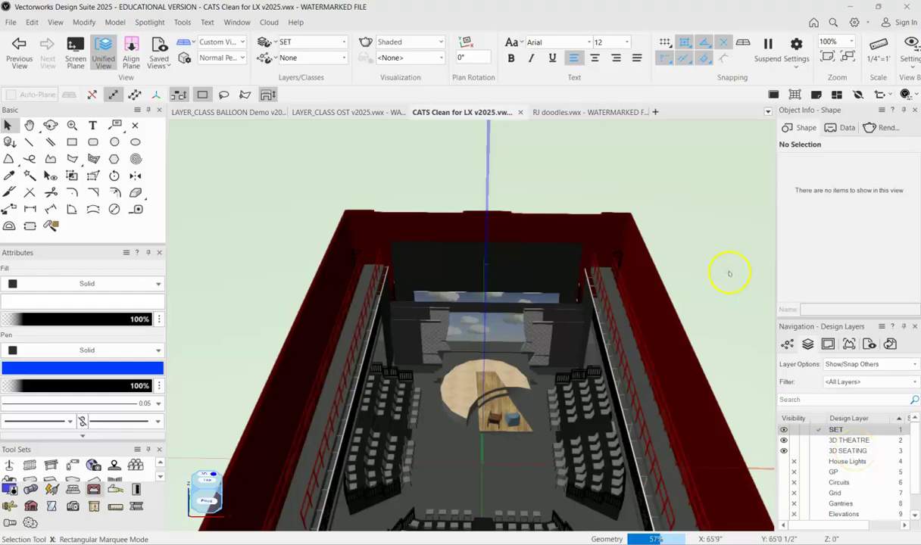
Switch to the RJ doodles file and view its staircase set centrally from the front.
click(576, 113)
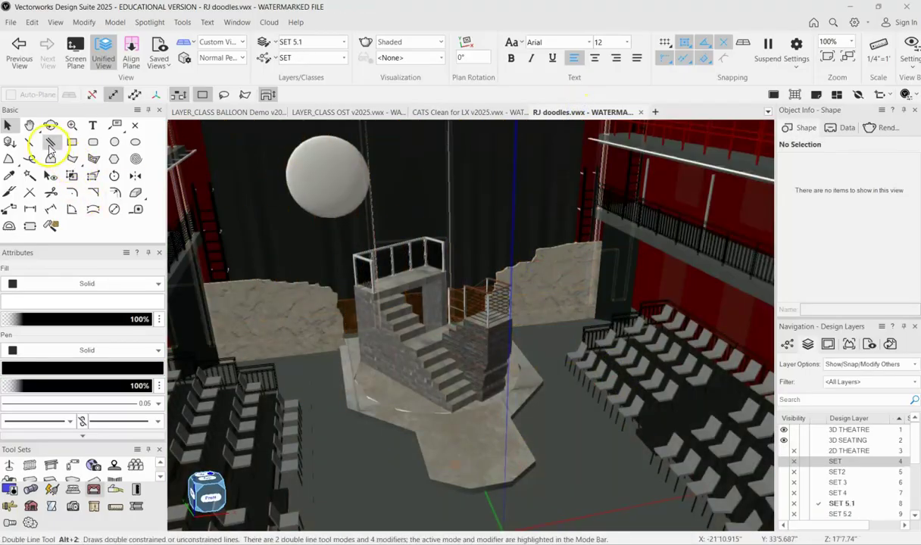
click(29, 125)
drag(592, 366, 555, 371)
ctrl+middle_drag(423, 403, 354, 418)
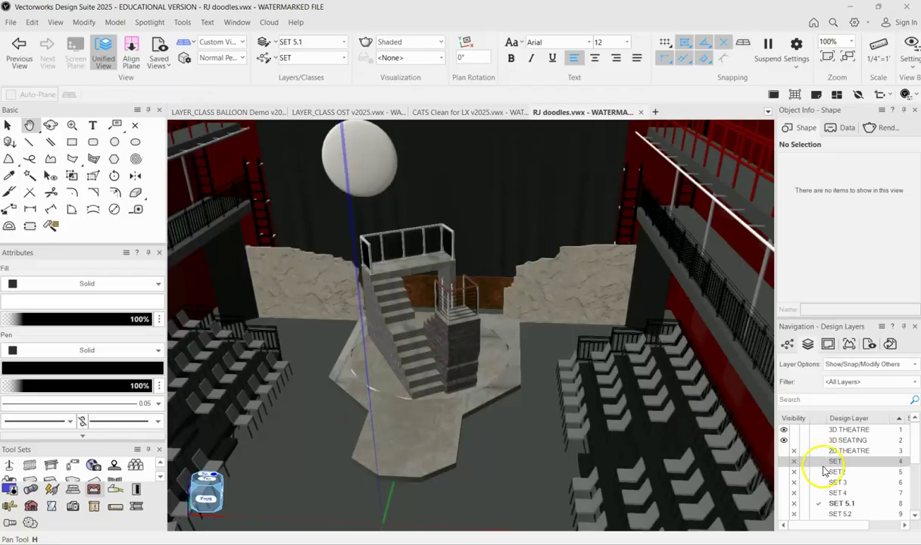
Make the SET 7, SET 6.5, SET 6, SET 5.3 and SET 5.1 design layers active in turn to compare set versions.
scroll(817, 468, down, 3)
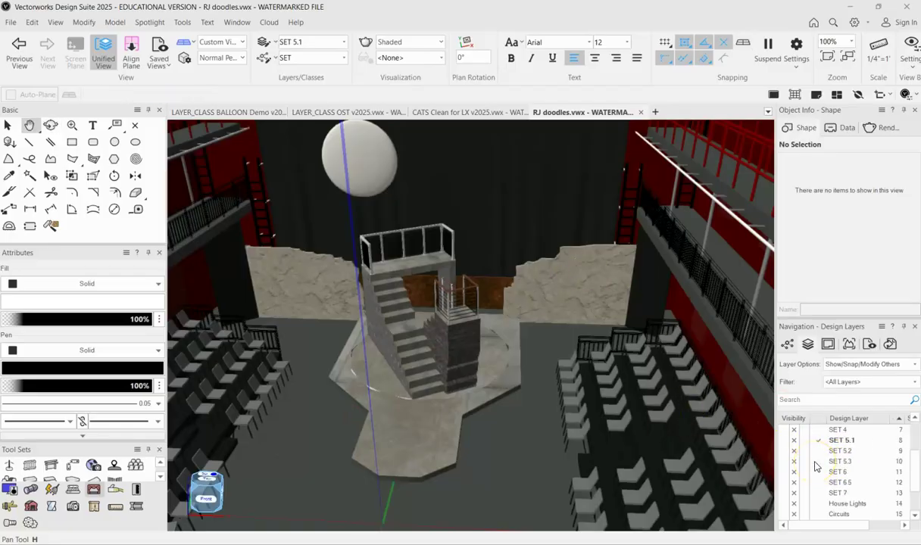
scroll(809, 464, up, 1)
click(815, 493)
click(815, 483)
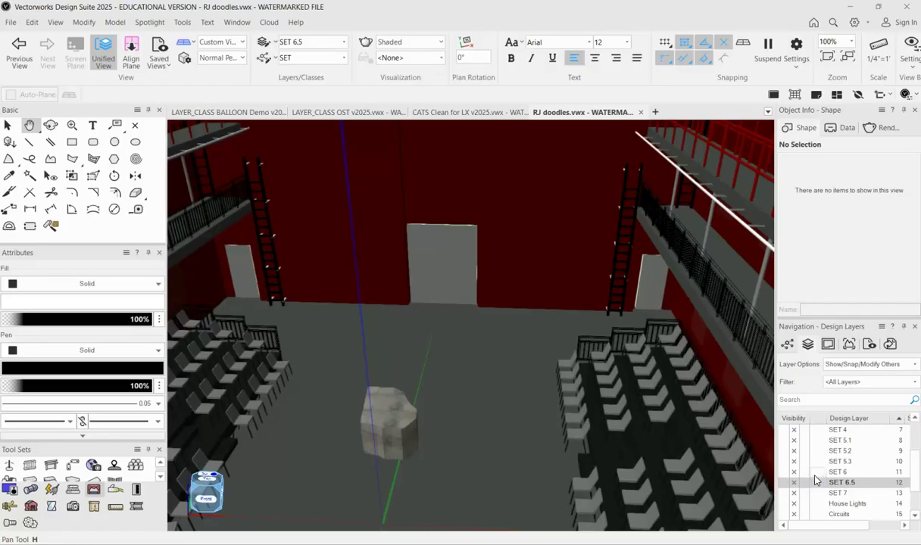
click(816, 472)
click(814, 461)
click(819, 441)
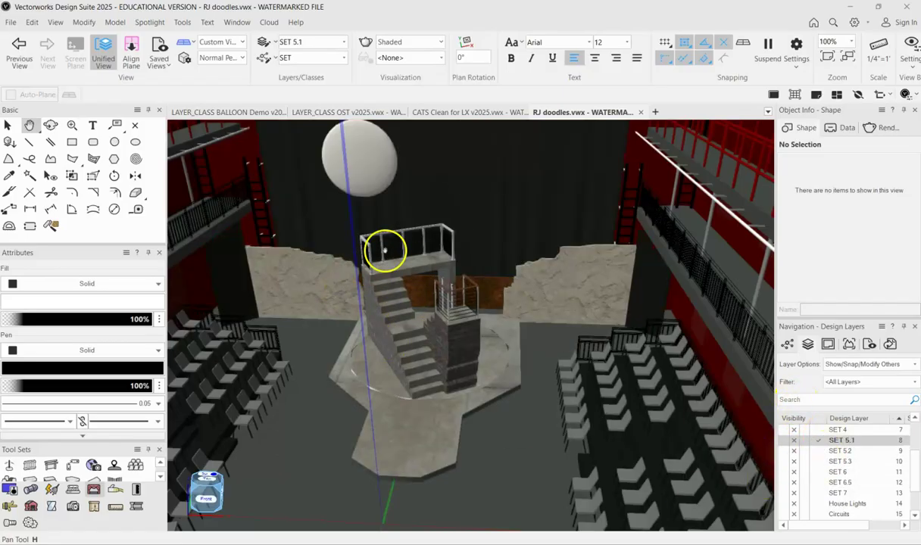
Activate the SET 5.2 and SET 5.3 layers in turn and view the rotated staircase from several angles.
shift+middle_drag(380, 381, 482, 327)
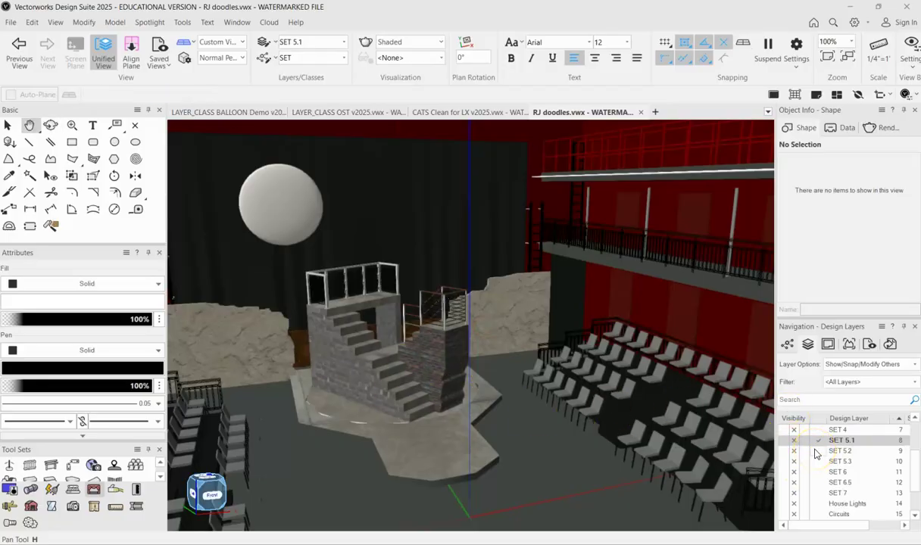
click(816, 452)
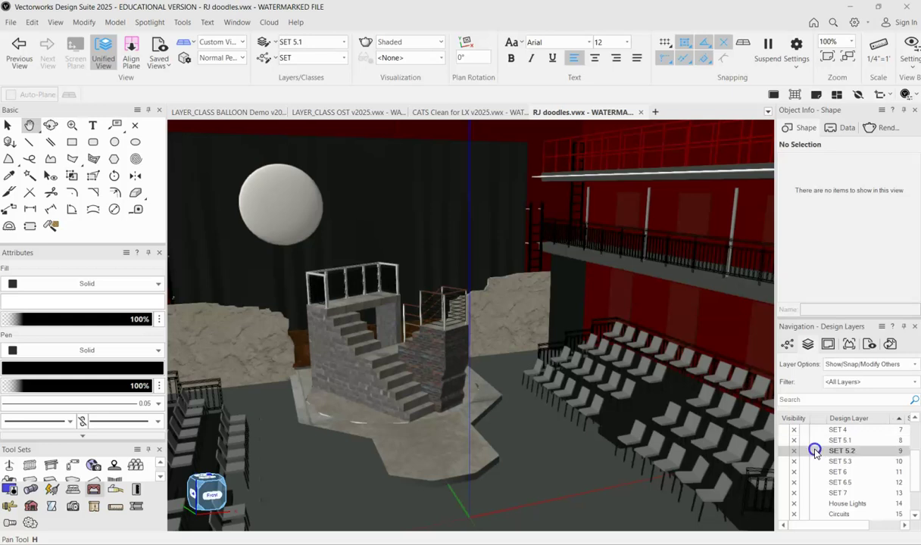
click(817, 463)
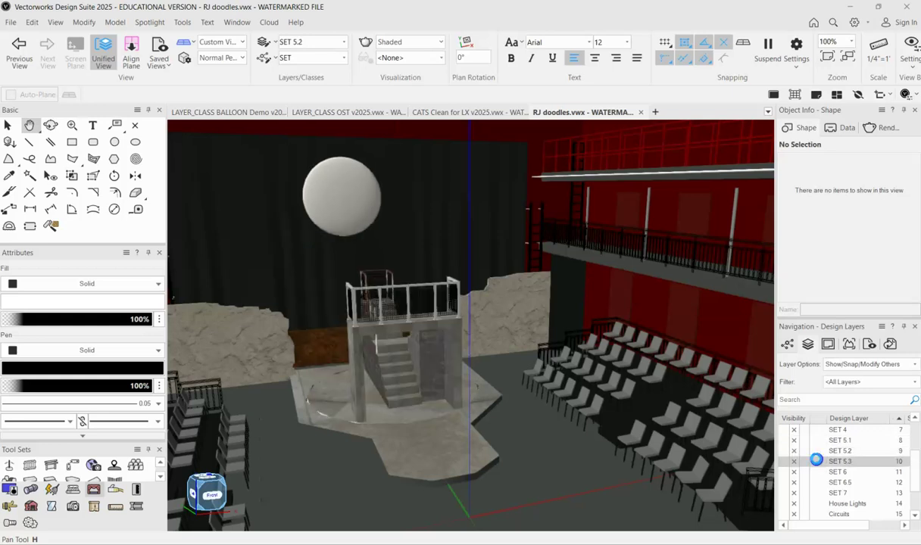
shift+middle_drag(638, 400, 540, 416)
scroll(540, 416, down, 5)
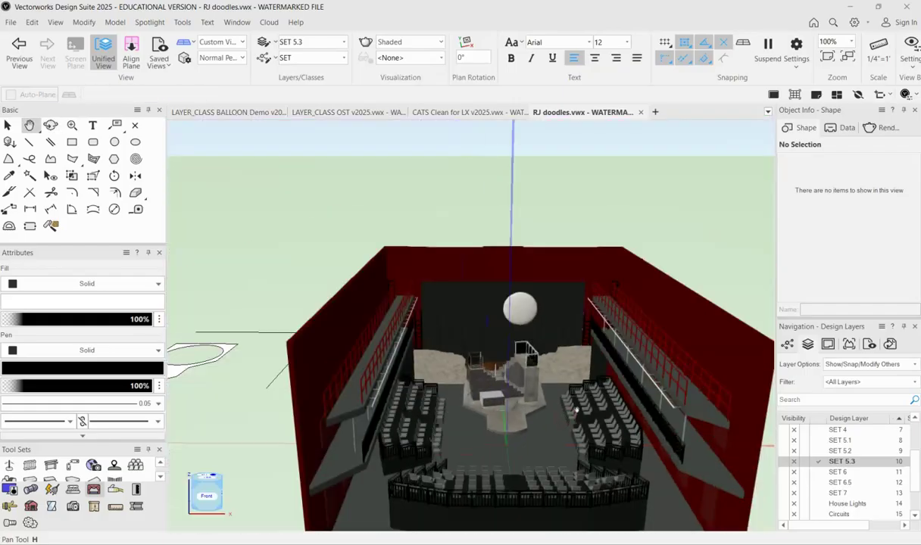
shift+middle_drag(497, 393, 556, 302)
scroll(550, 304, up, 5)
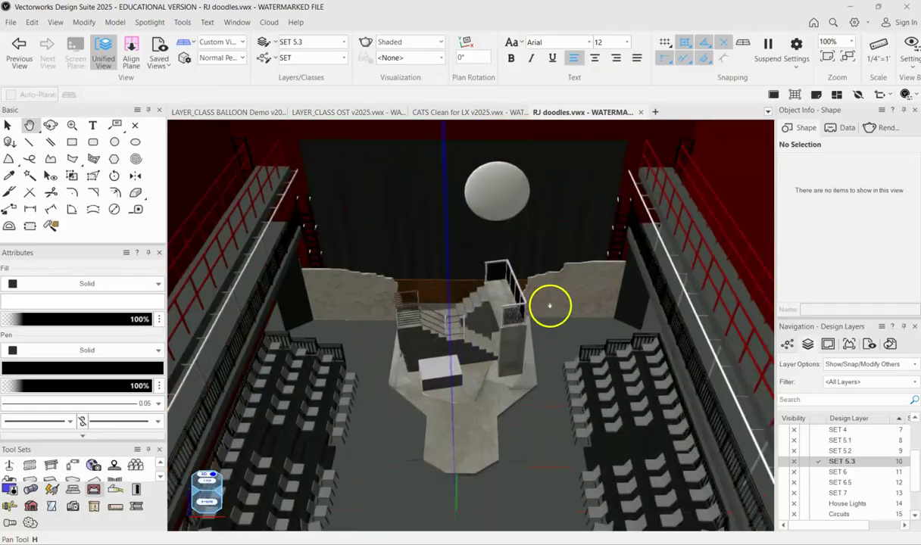
shift+middle_drag(490, 391, 465, 350)
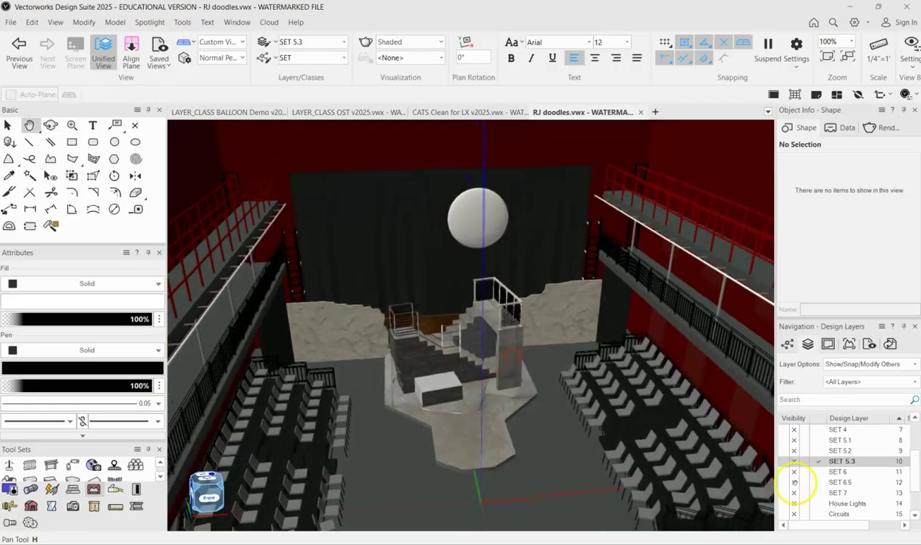
Cycle the active design layer through SET 5.1, SET 5.2 and SET 5.3 to compare the staircase positions.
click(822, 440)
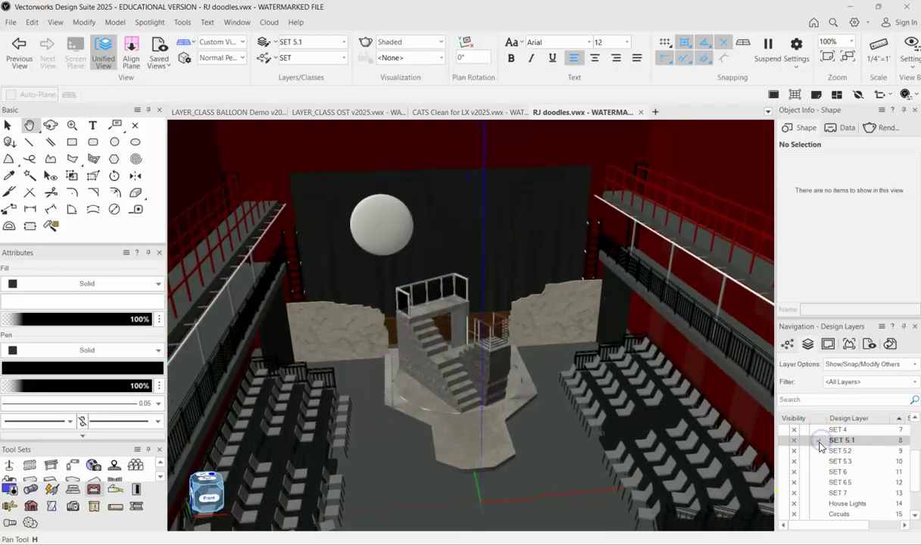
click(820, 452)
click(819, 463)
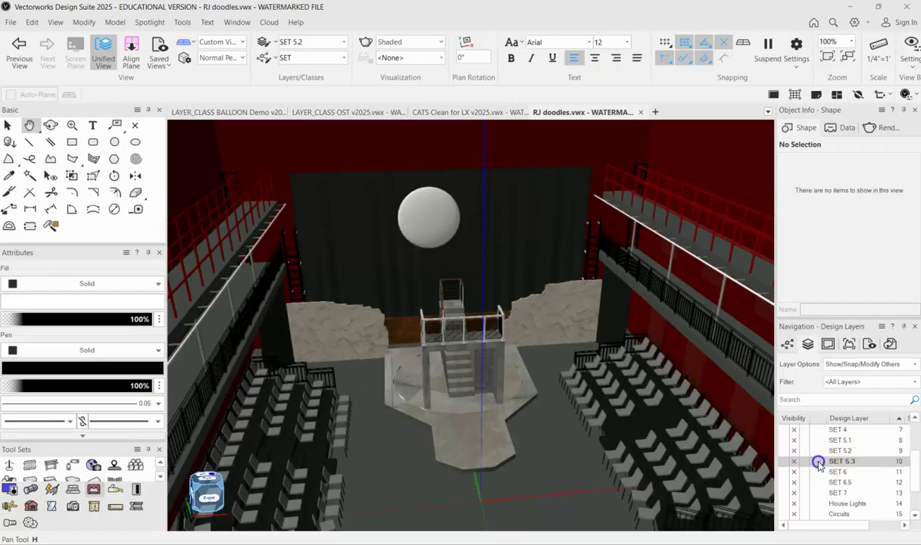
Create a new blank document and view its empty drawing area.
shift+middle_drag(580, 425, 569, 376)
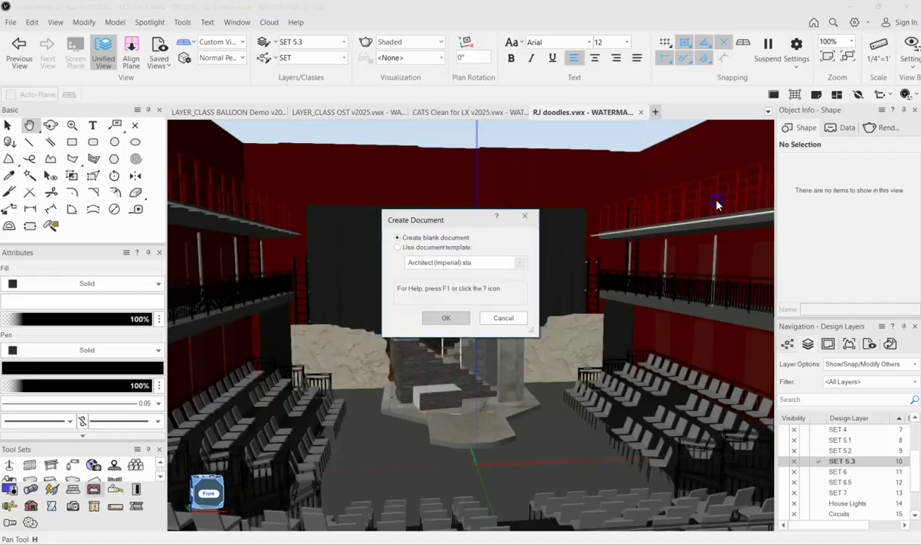
click(452, 318)
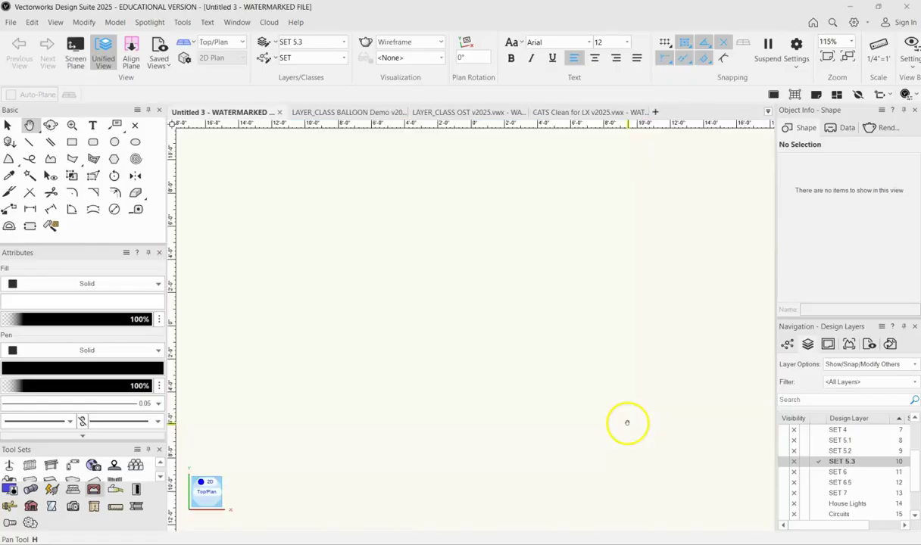
scroll(471, 350, down, 8)
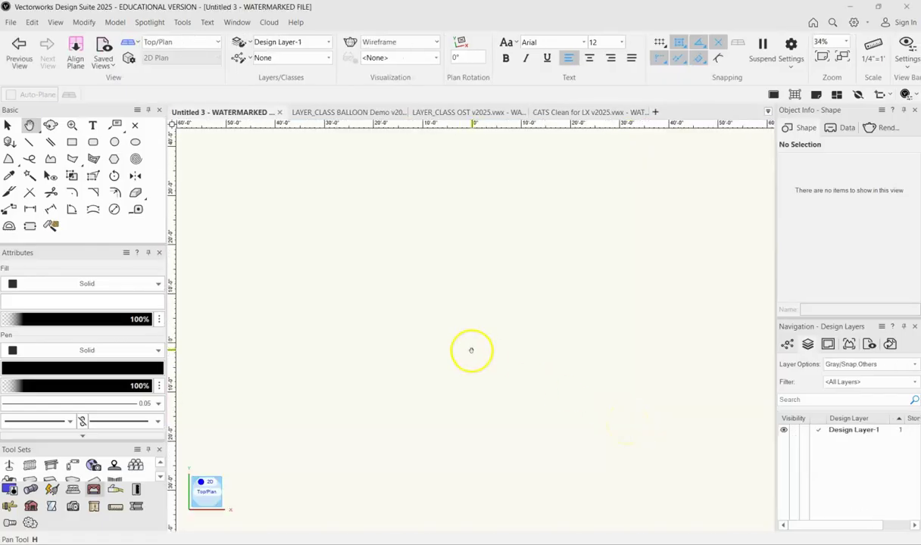
Draw a rectangle 32' wide and 20' high as the stage outline.
click(72, 141)
click(363, 277)
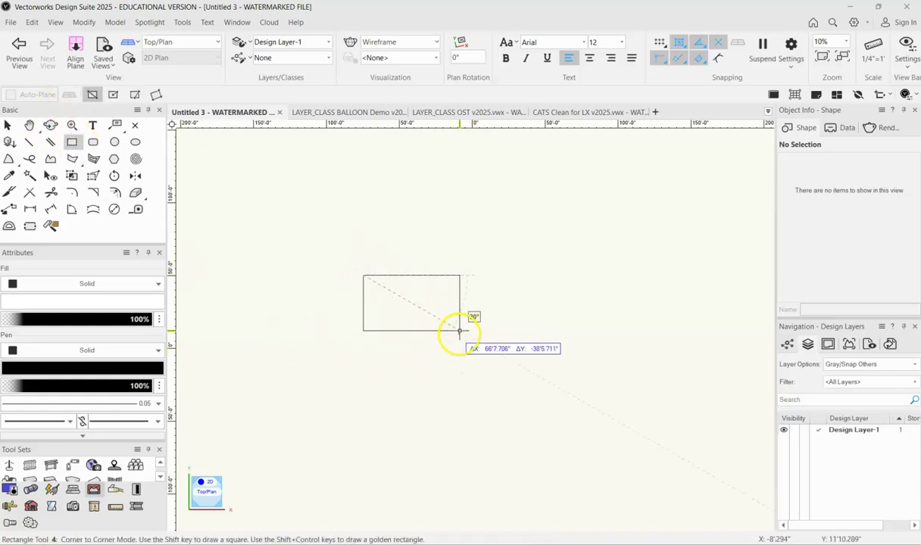
scroll(399, 307, up, 3)
scroll(389, 304, up, 1)
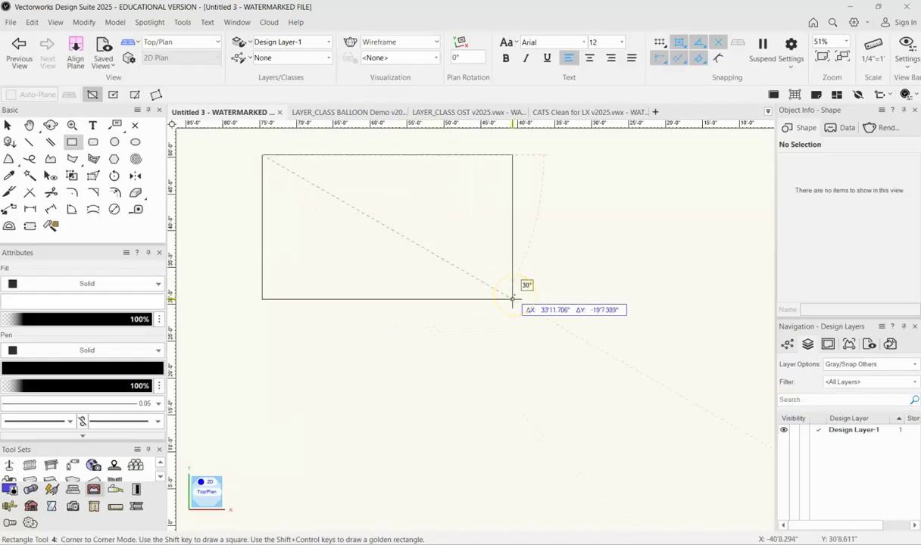
key(Tab)
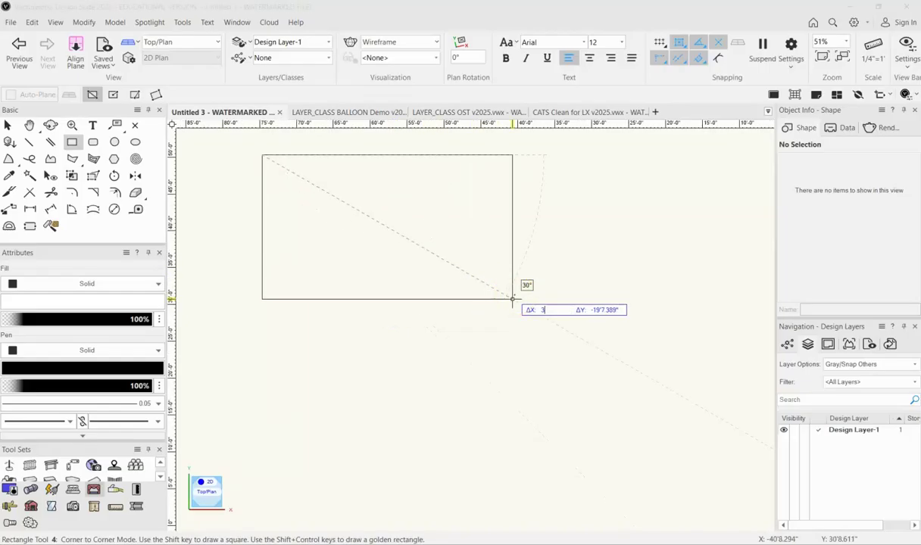
text(32)
key(Tab)
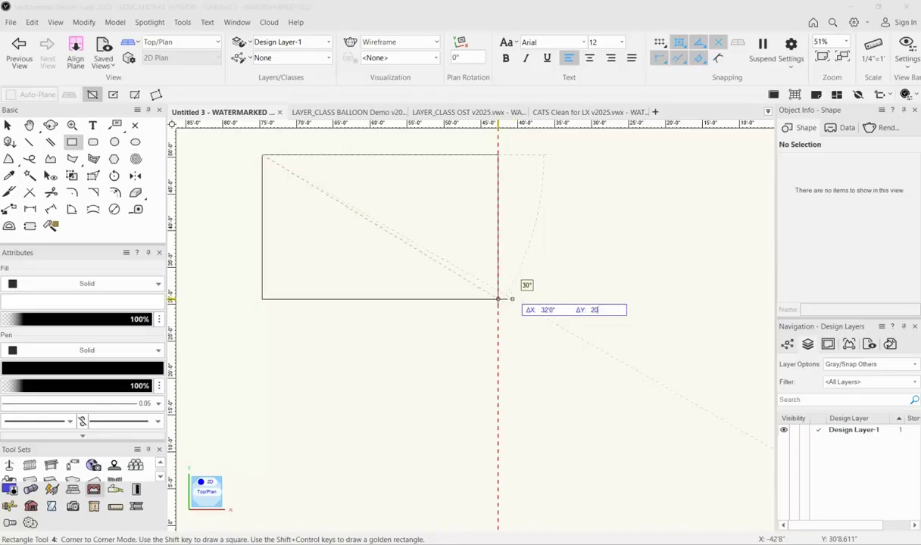
key(Return)
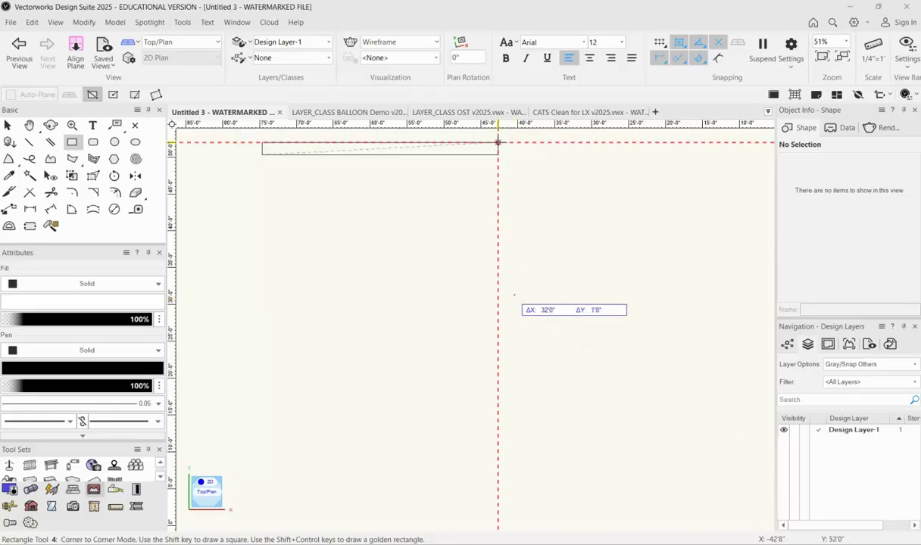
key(Tab)
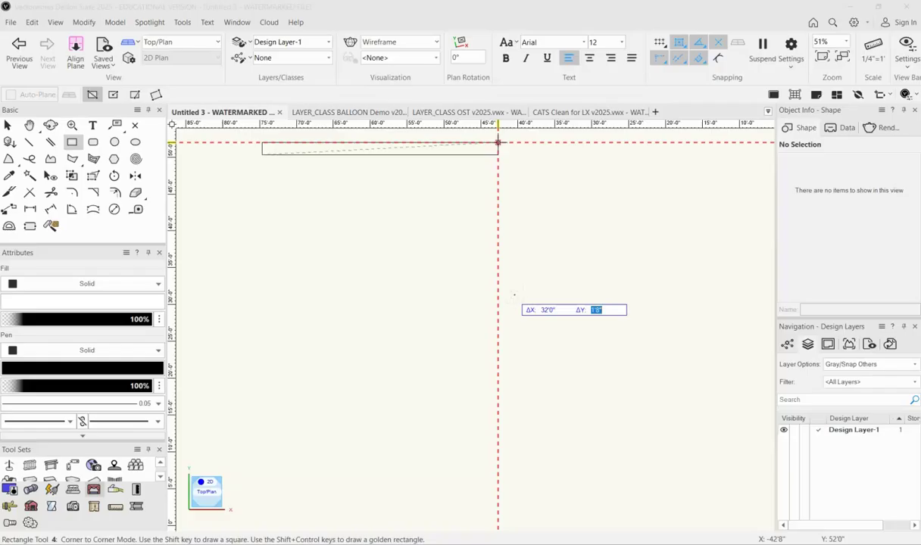
key(Return)
key(Return)
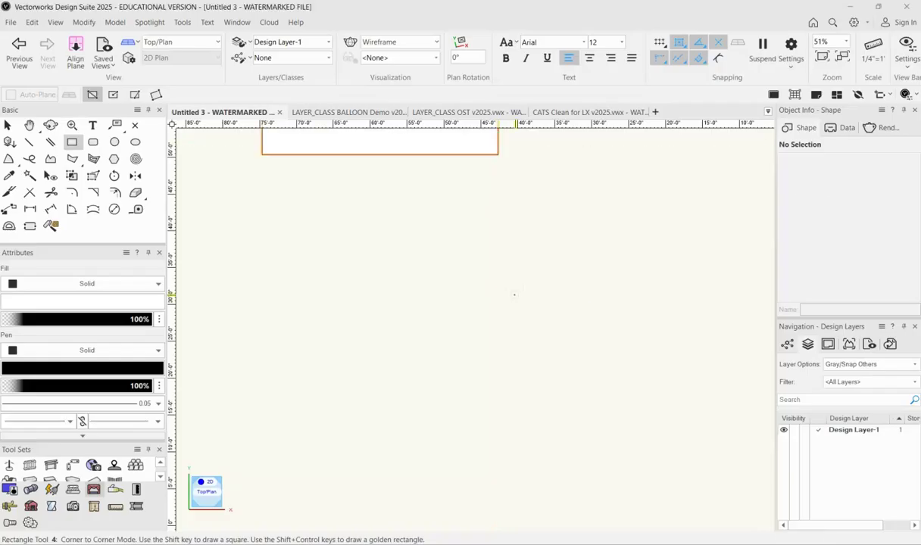
scroll(515, 295, down, 5)
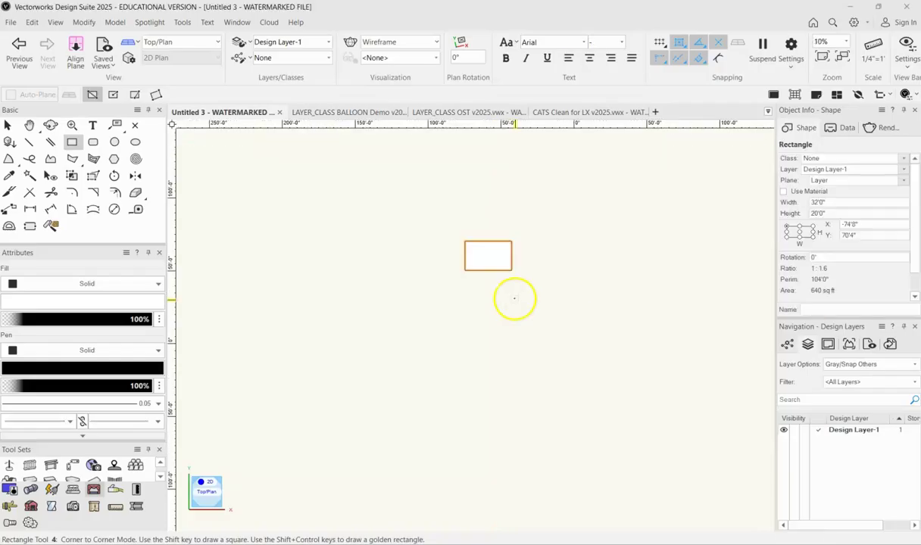
scroll(510, 241, up, 4)
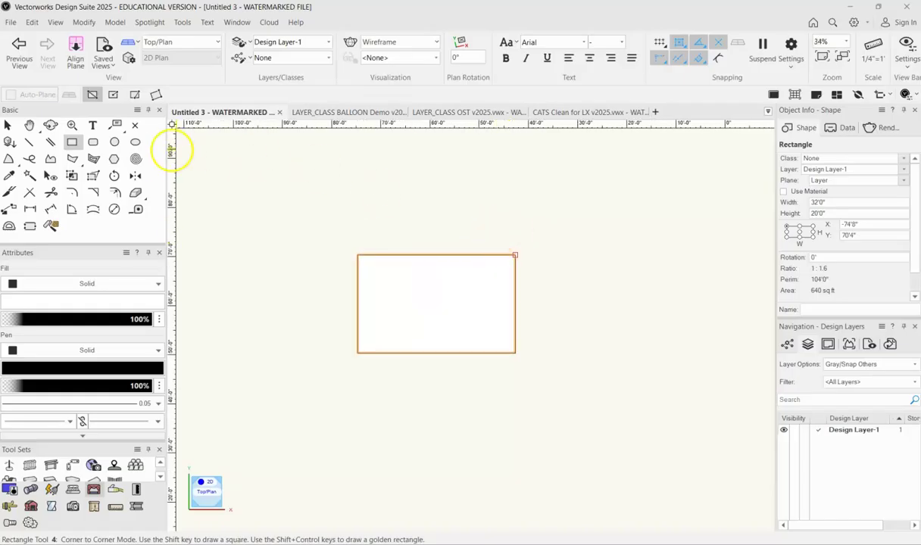
Draw a small rectangle about 6'2" by 2'5" inside the lower-left part of the stage outline.
click(8, 125)
click(72, 142)
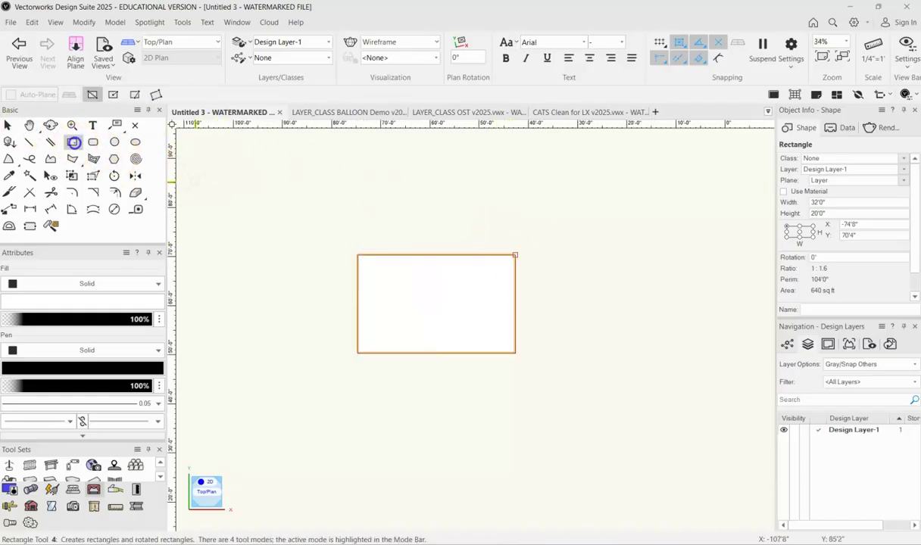
scroll(383, 301, up, 2)
mouse_move(382, 300)
mouse_down()
mouse_move(436, 313)
mouse_move(436, 330)
mouse_move(452, 327)
mouse_up()
click(453, 326)
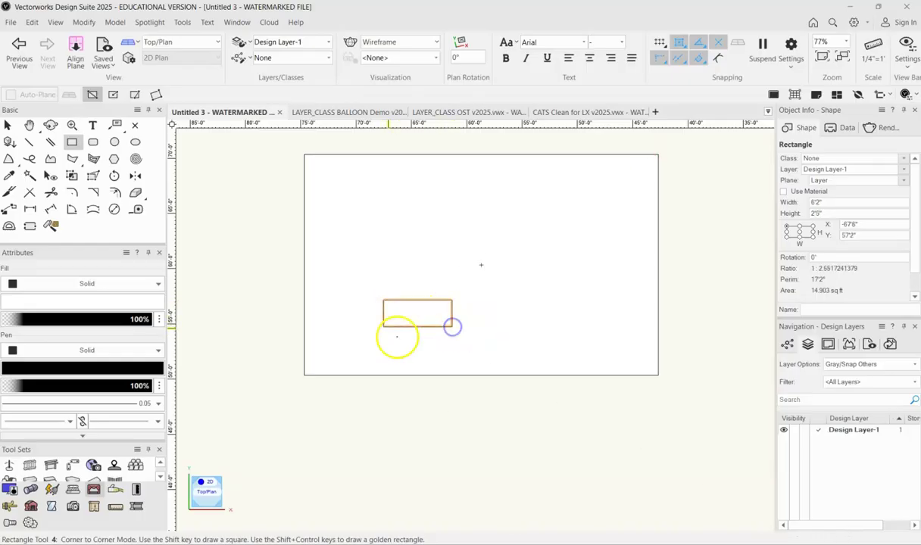
Draw a circle about 1'10" in diameter above the small rectangle and place a copy of it on either side.
click(114, 142)
click(382, 279)
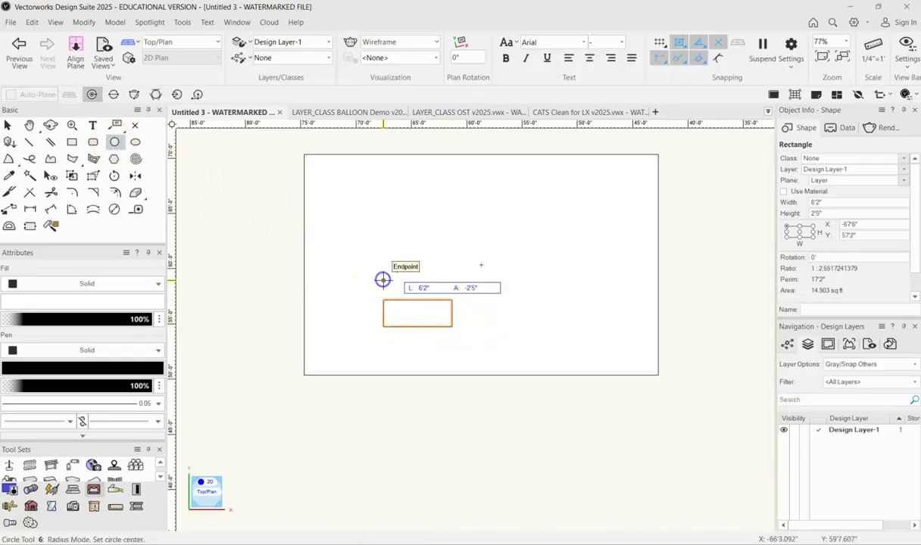
click(391, 275)
click(425, 282)
click(433, 282)
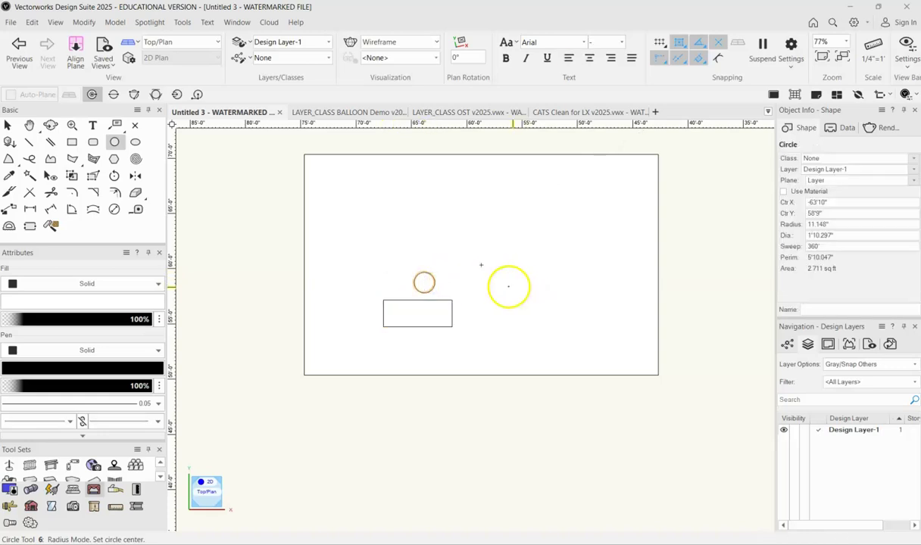
click(9, 125)
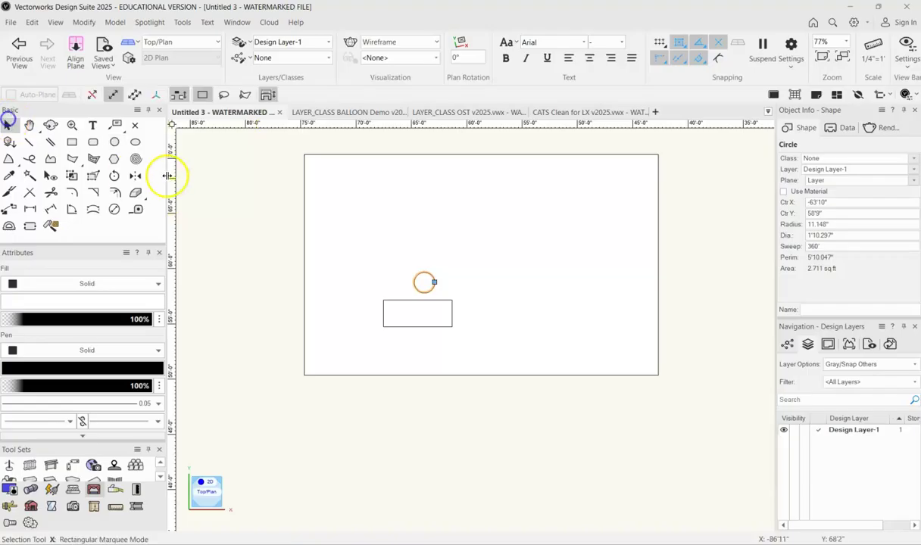
ctrl+drag(417, 282, 369, 280)
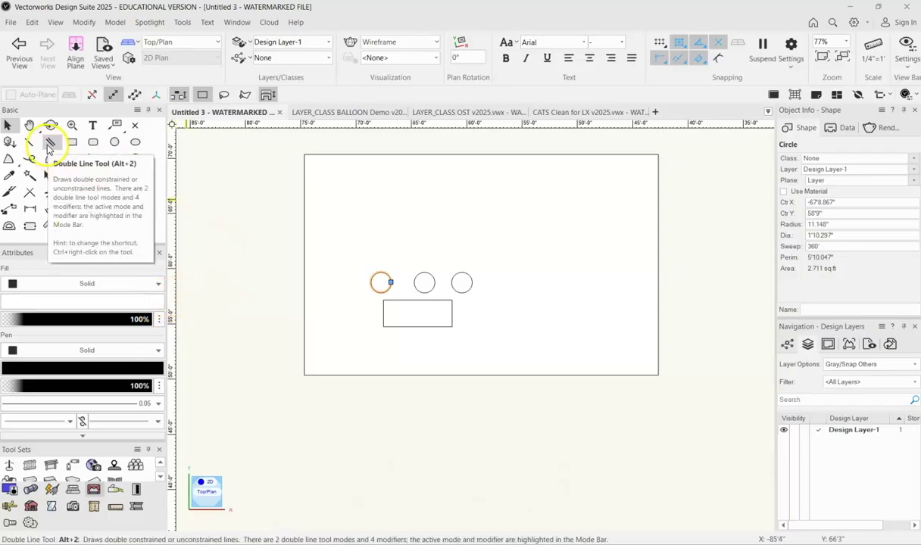
Draw a horizontal double line about 37'2" long with 6" separation just below the stage outline.
click(50, 142)
click(274, 399)
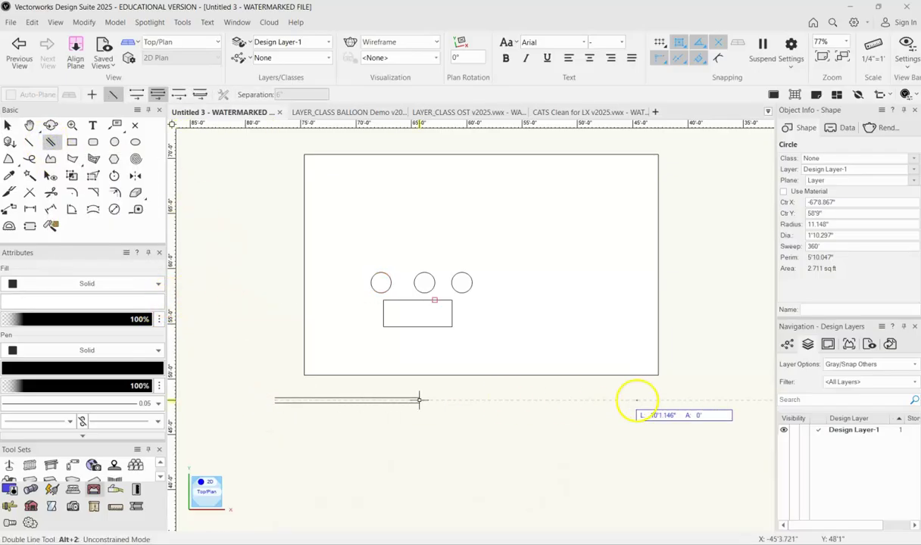
click(685, 399)
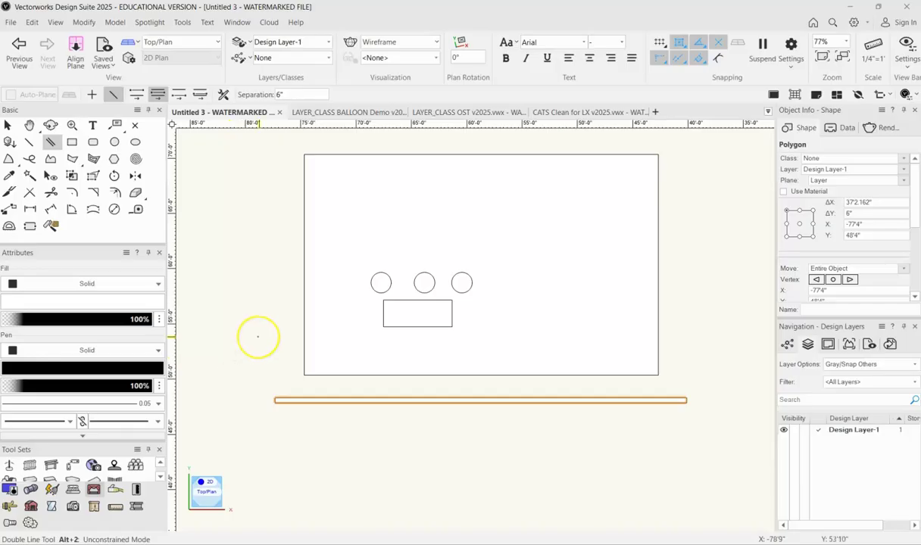
Select the large stage rectangle and rename its design layer as Stage.
click(8, 125)
click(331, 155)
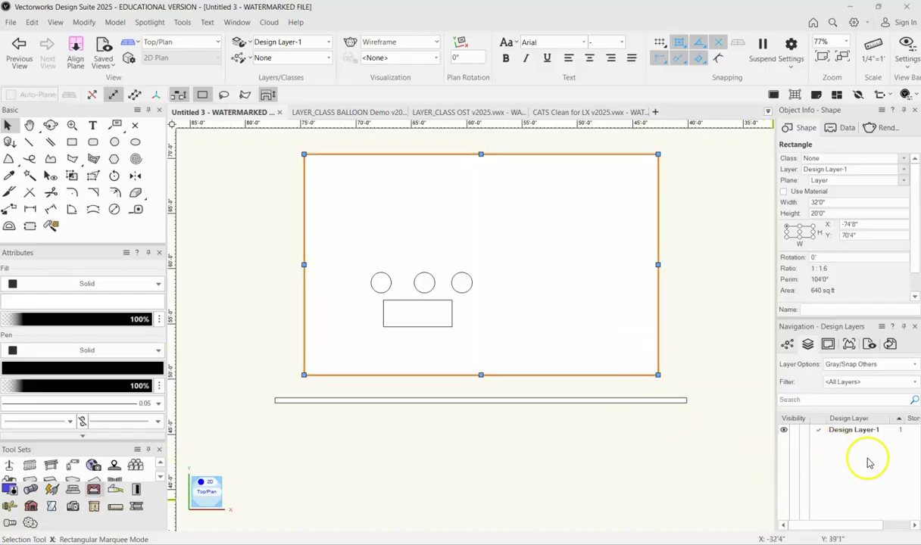
double_click(843, 432)
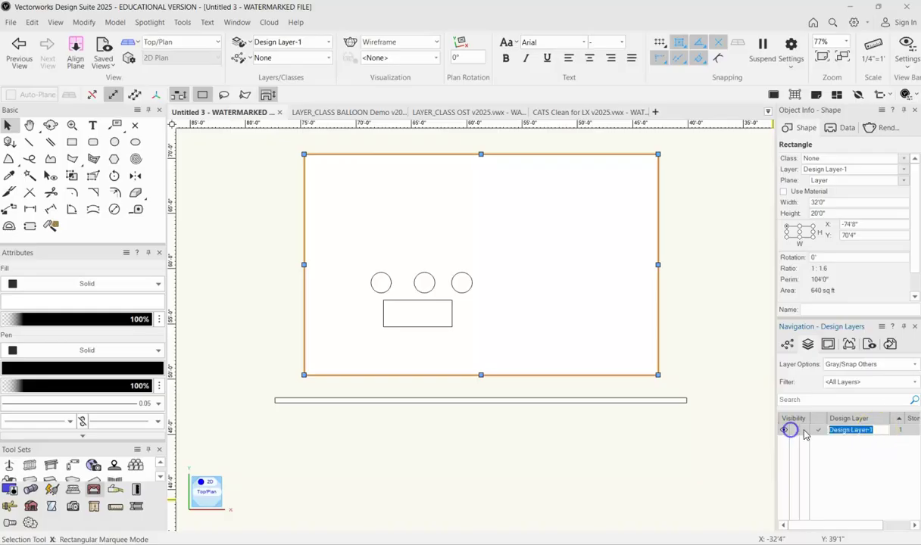
text(Stage)
key(Return)
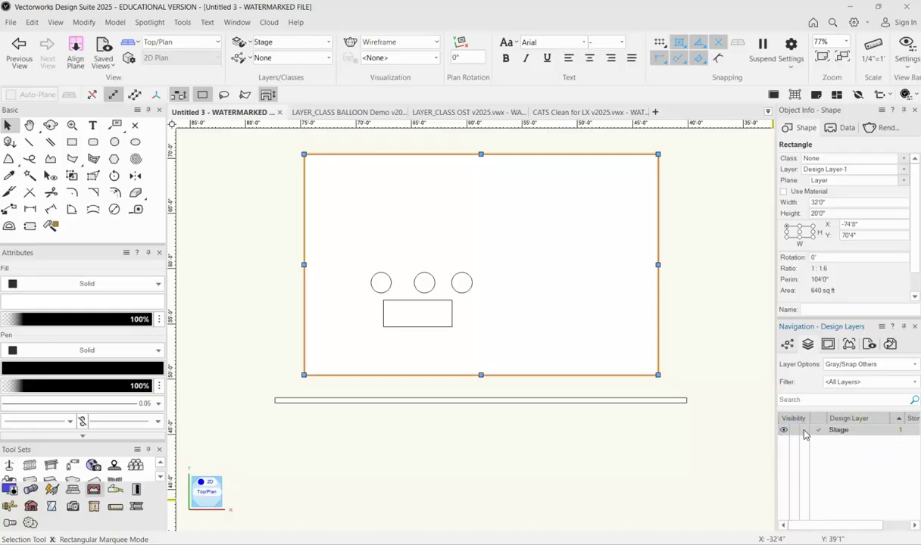
Create a new design layer named SET.
click(590, 155)
click(837, 462)
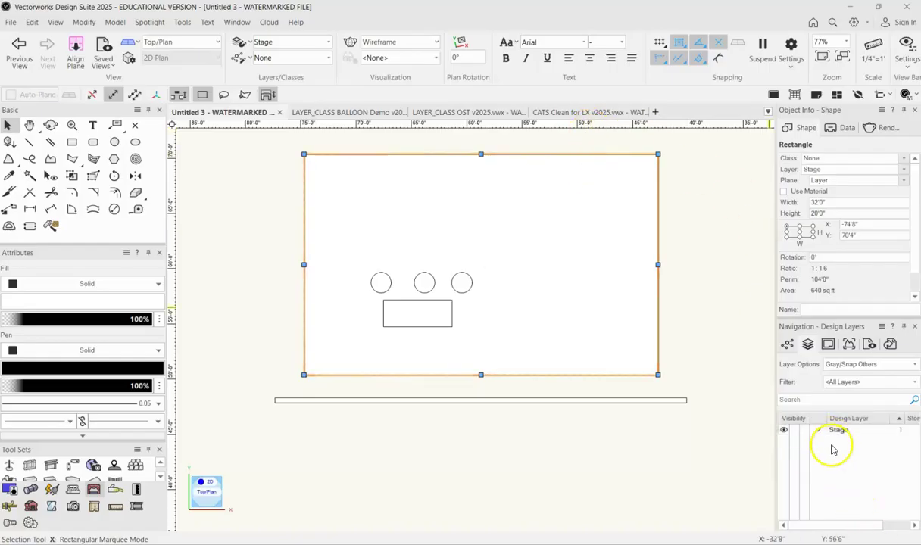
right_click(833, 450)
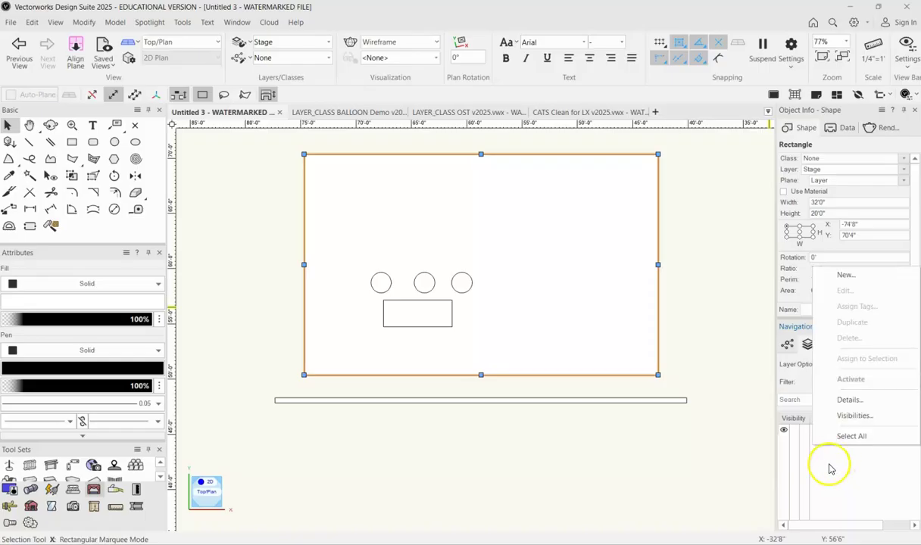
click(839, 278)
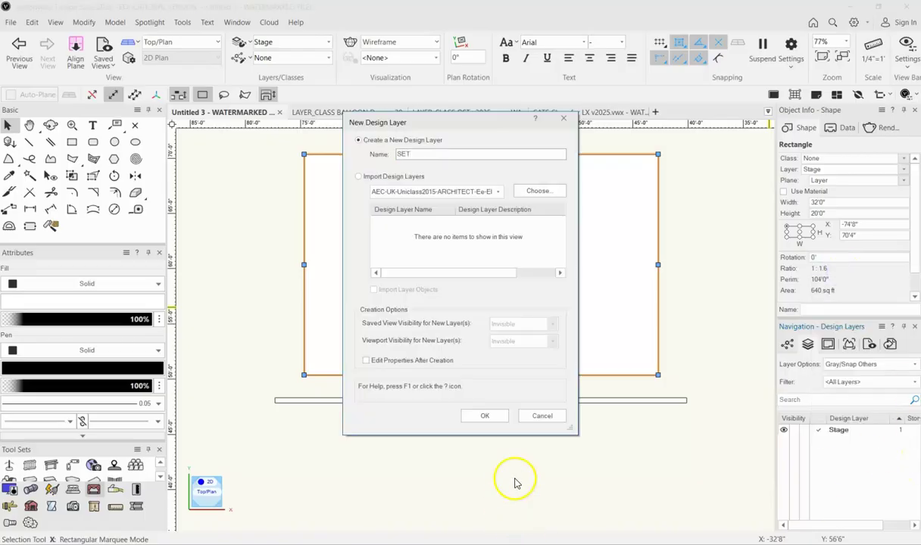
click(491, 419)
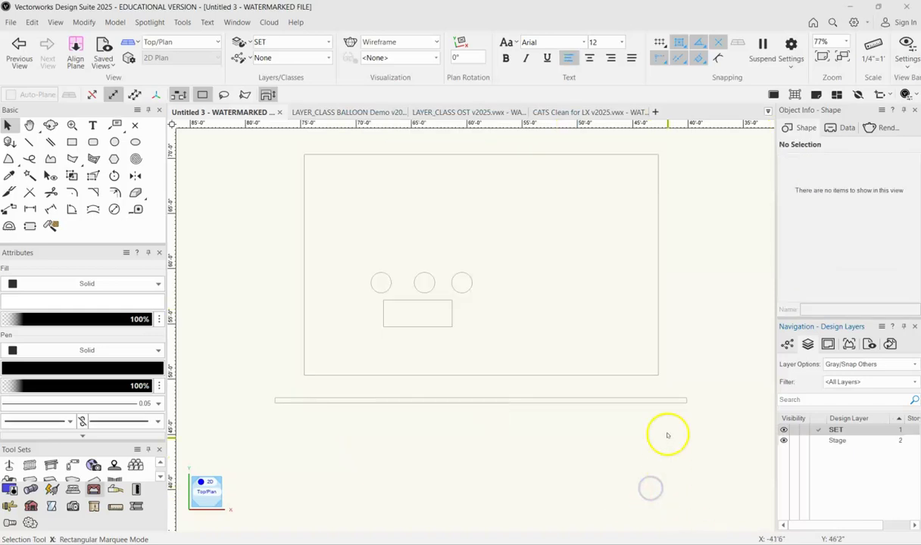
Make the Stage layer active and reassign the three circles and the small rectangle to the SET layer.
drag(271, 249, 533, 305)
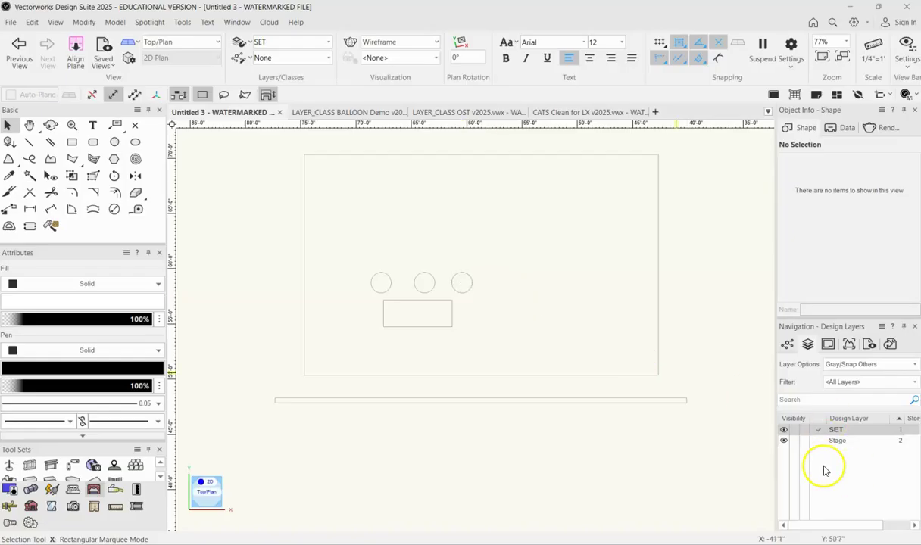
click(817, 440)
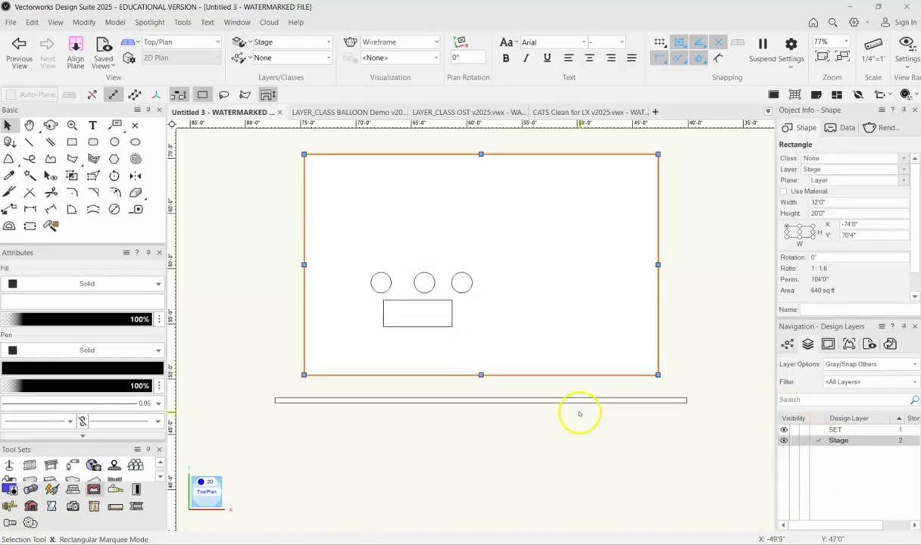
drag(288, 237, 507, 352)
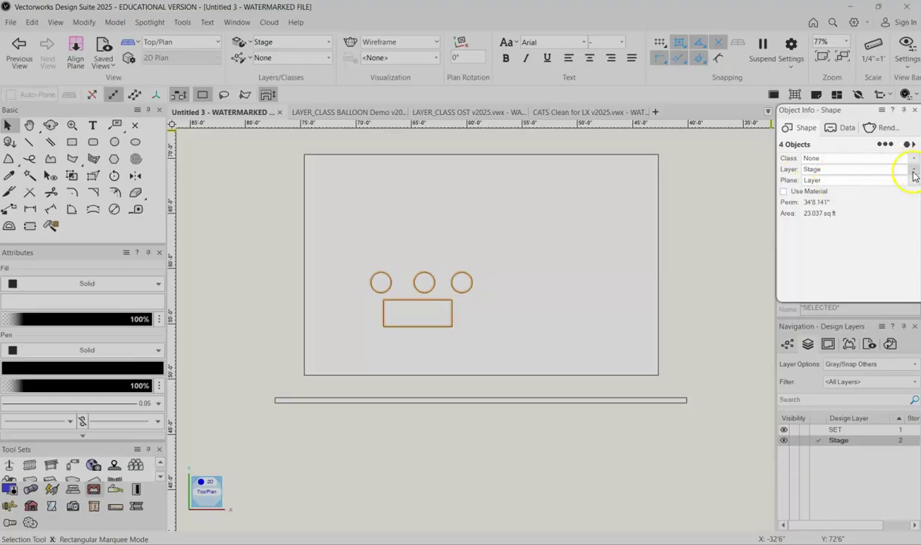
click(914, 170)
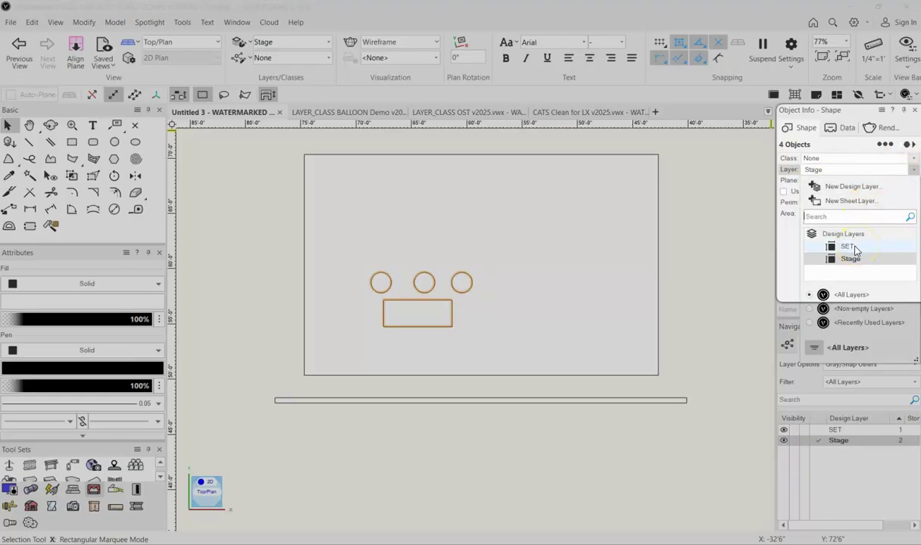
click(848, 248)
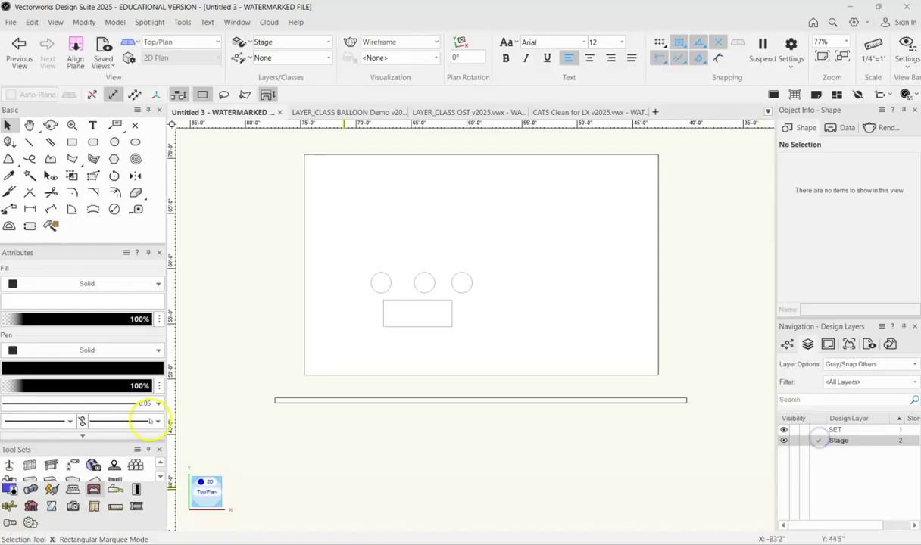
Assign the long double line below the stage to a new design layer named Lighting.
click(341, 398)
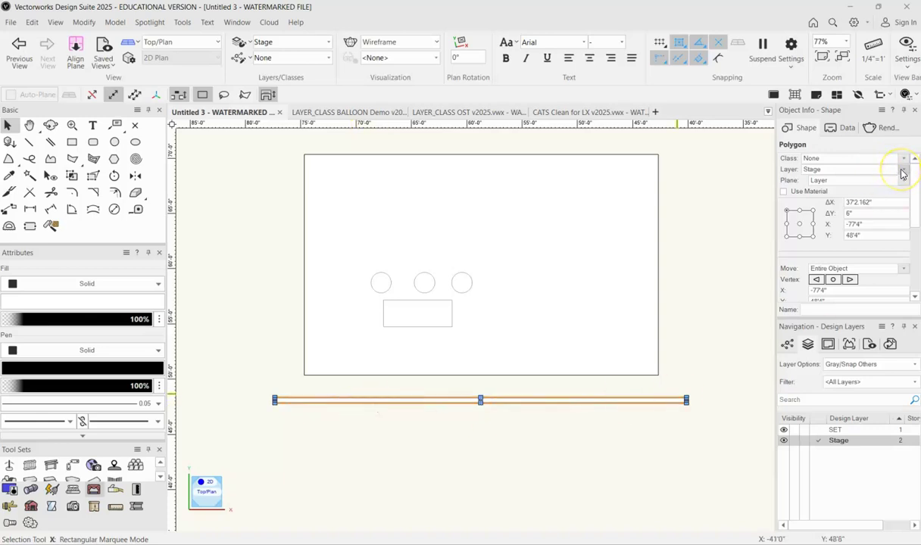
click(902, 171)
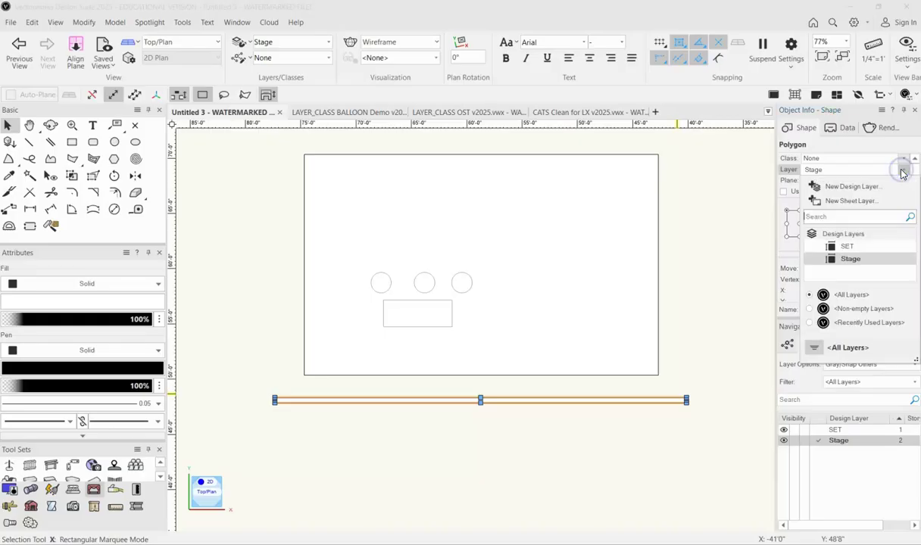
click(848, 188)
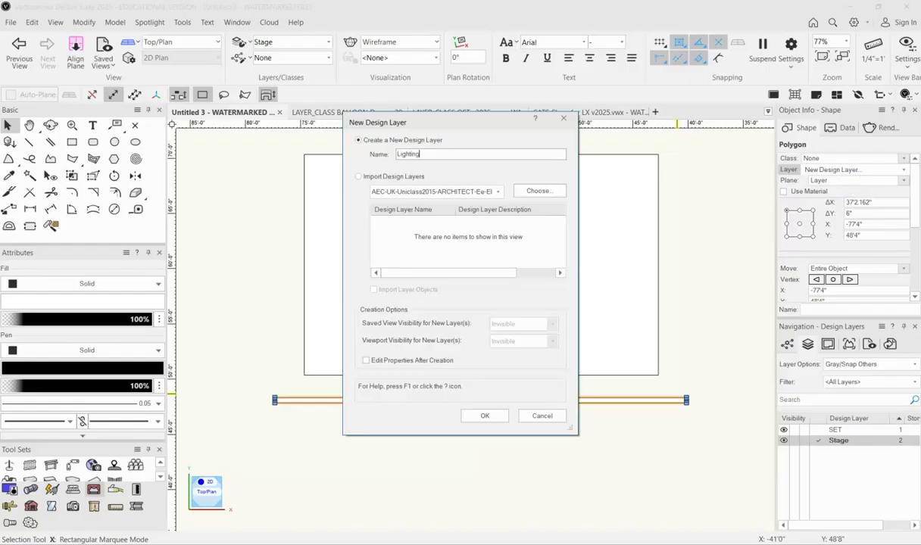
text(Lighting)
key(Return)
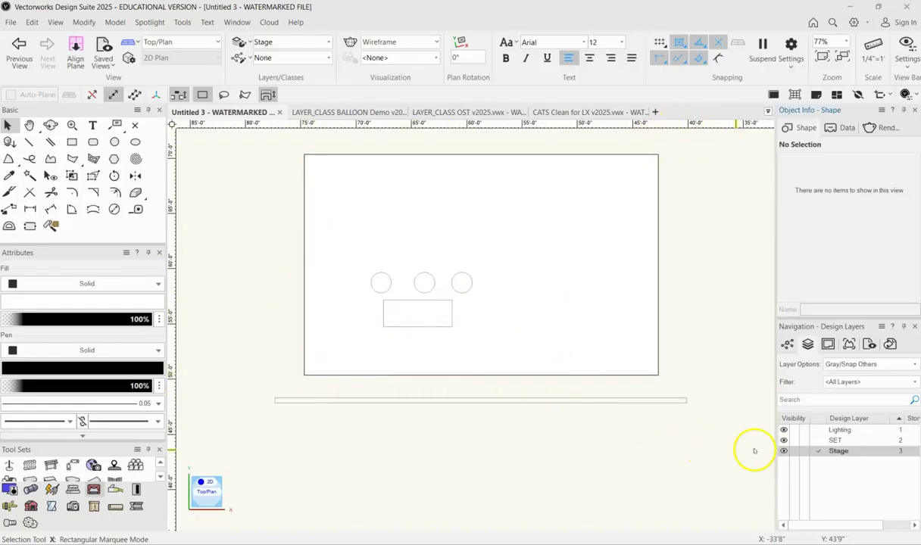
Set the design layers to invisible and activate SET and Stage in turn to view each layer's objects alone.
click(795, 441)
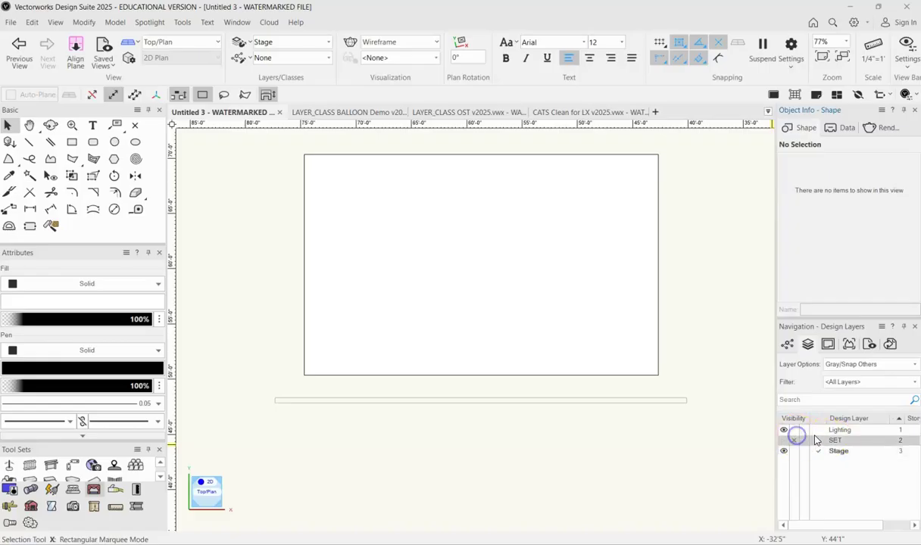
click(819, 440)
click(794, 451)
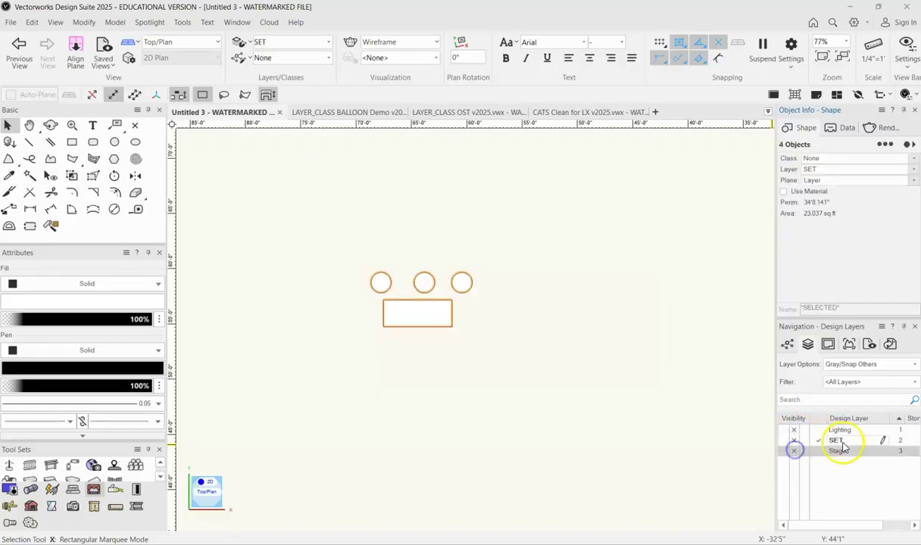
click(817, 452)
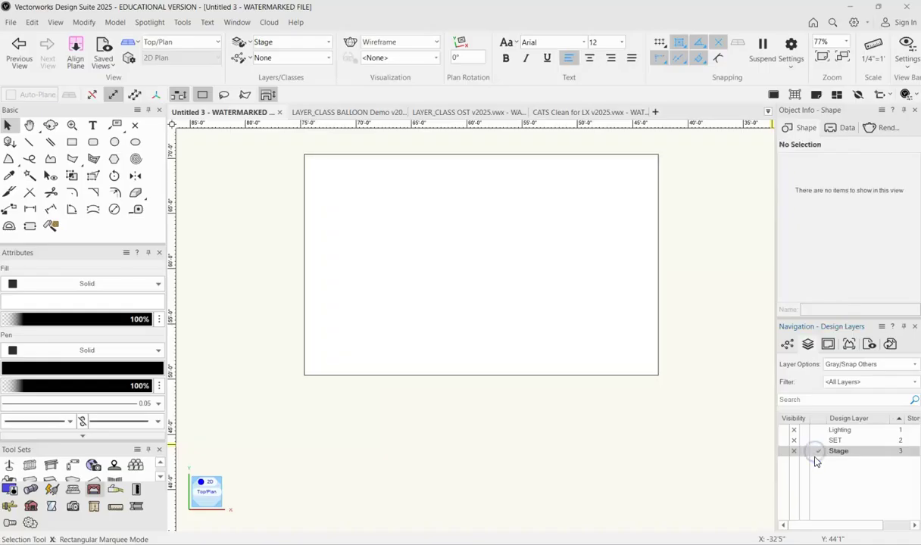
Make the Lighting layer active and extrude the long double line 3".
click(817, 429)
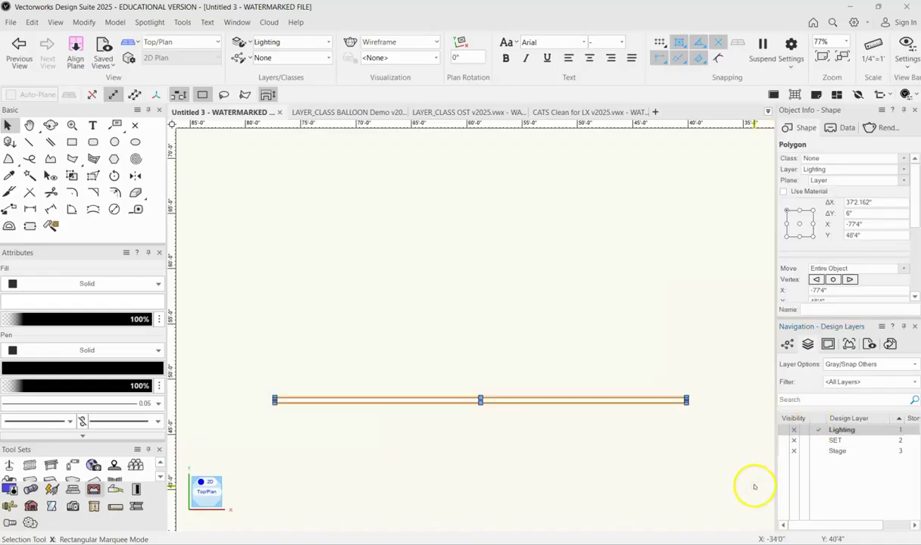
click(701, 448)
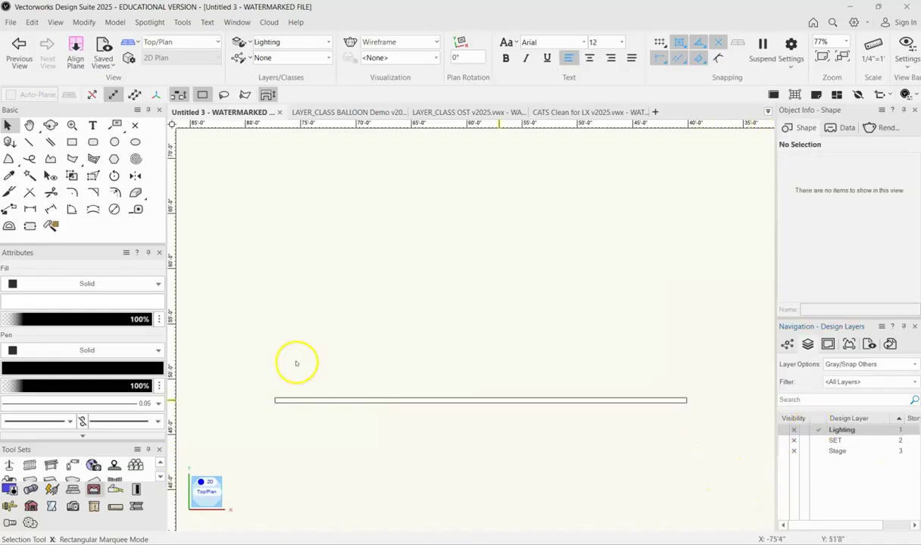
drag(250, 370, 725, 432)
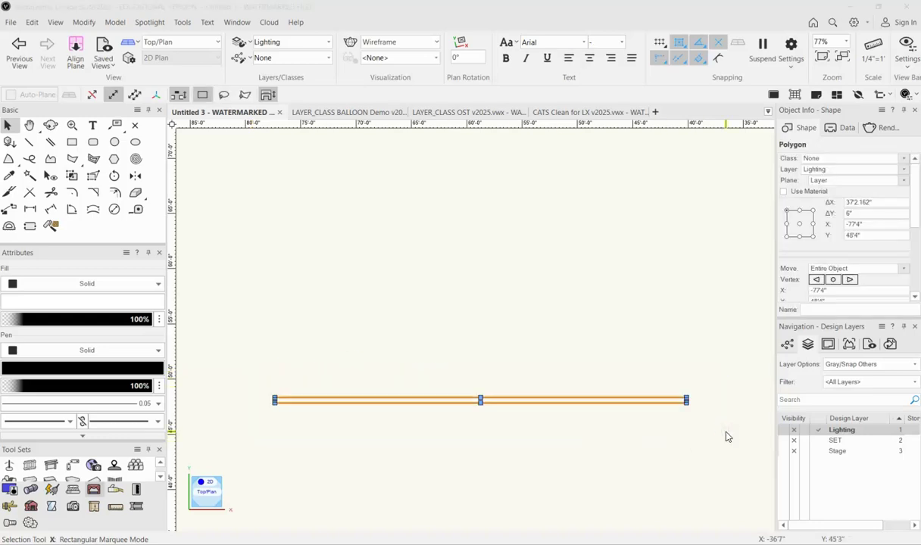
key(ctrl+e)
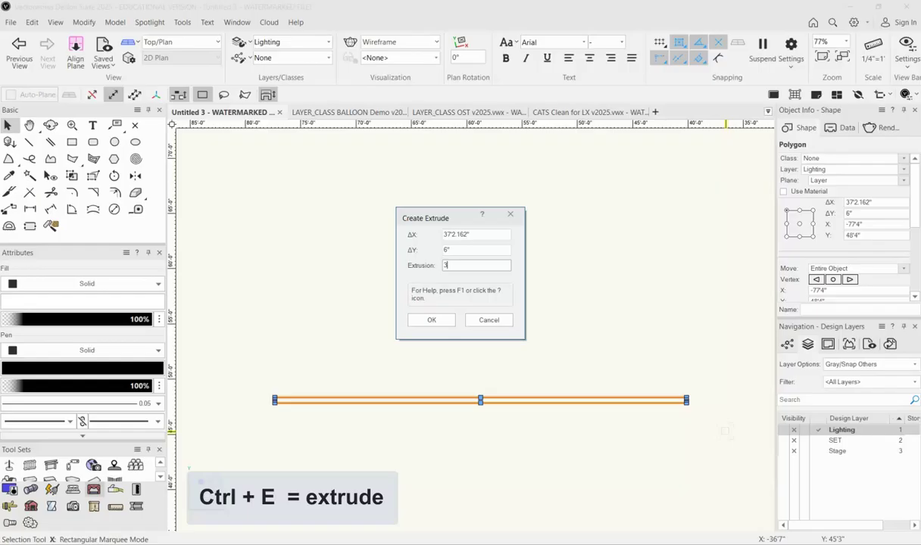
key(Return)
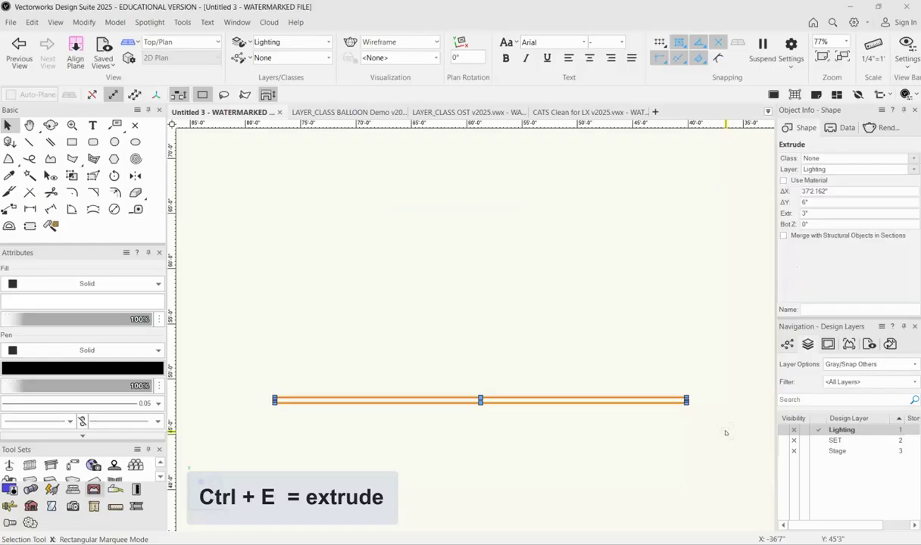
Make the SET layer active and extrude the three circles together by 32".
click(816, 441)
drag(343, 247, 510, 302)
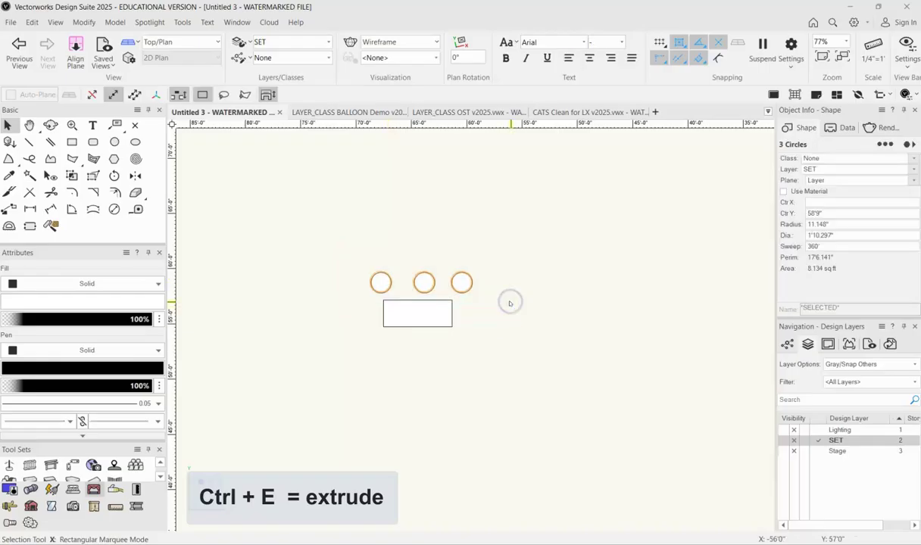
key(ctrl+e)
text(2'8)
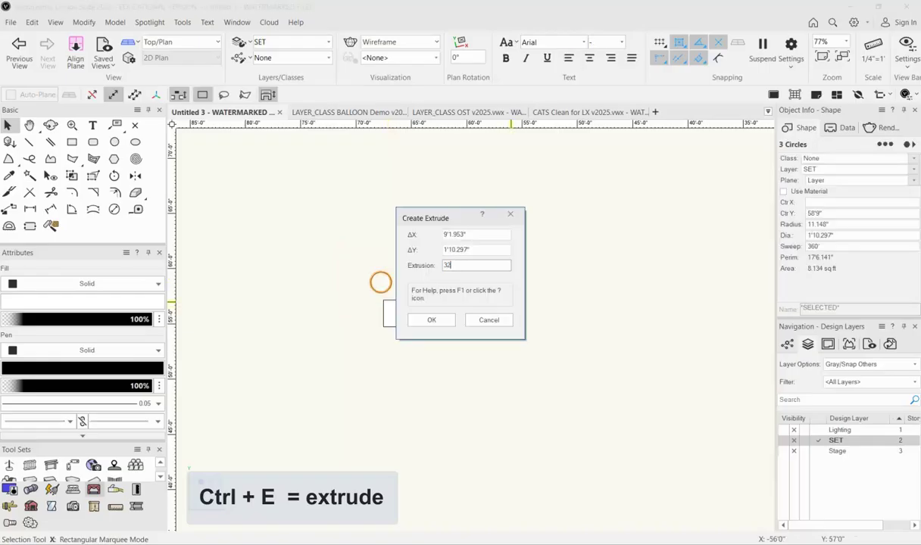
key(Return)
Extrude the small rectangle on the SET layer 3'6" and inspect the set pieces in 3D.
click(417, 313)
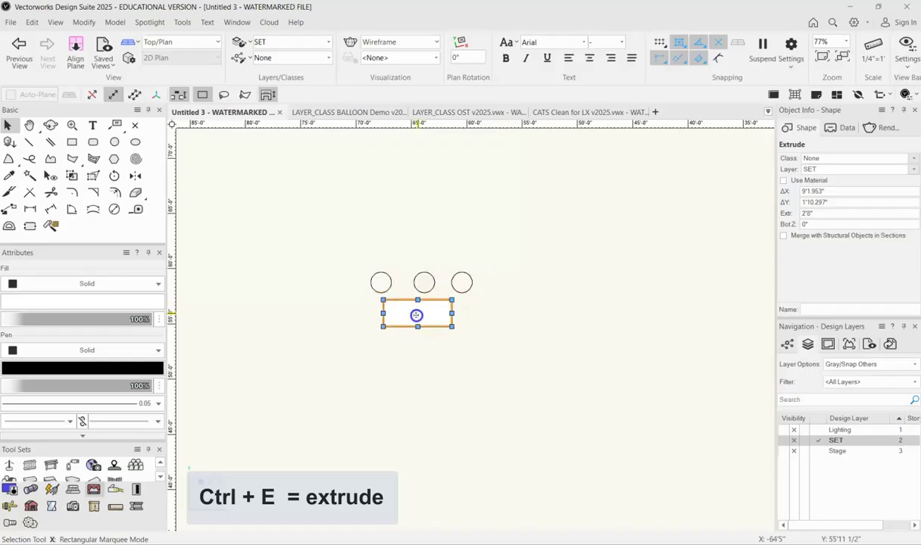
key(ctrl+e)
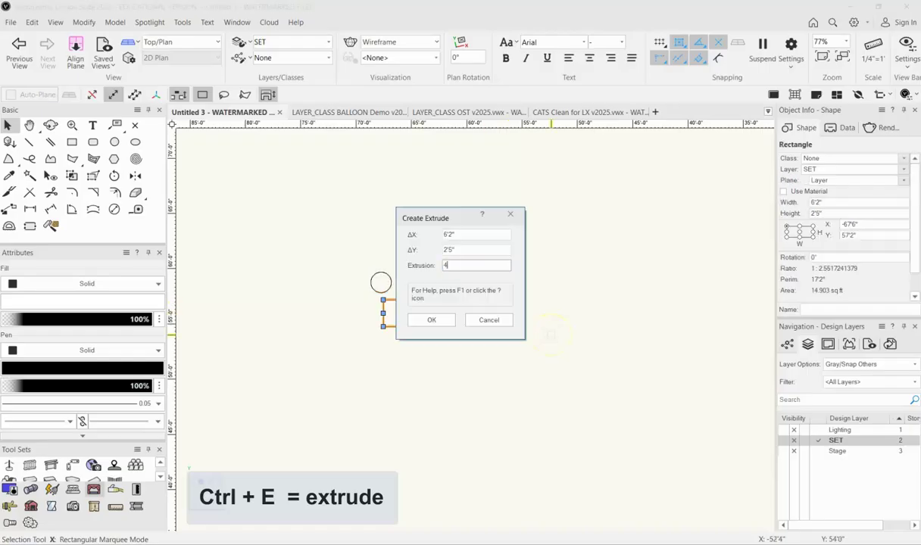
key(Return)
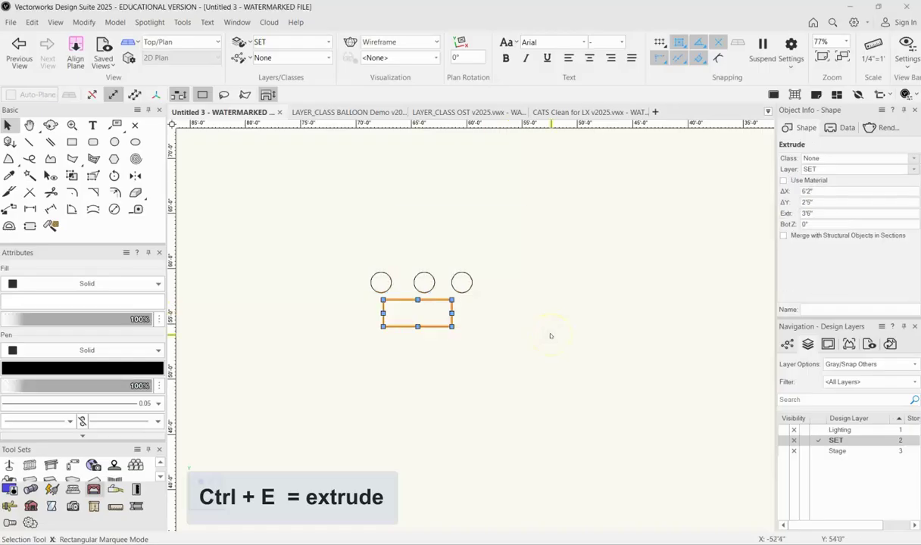
shift+middle_drag(343, 372, 449, 246)
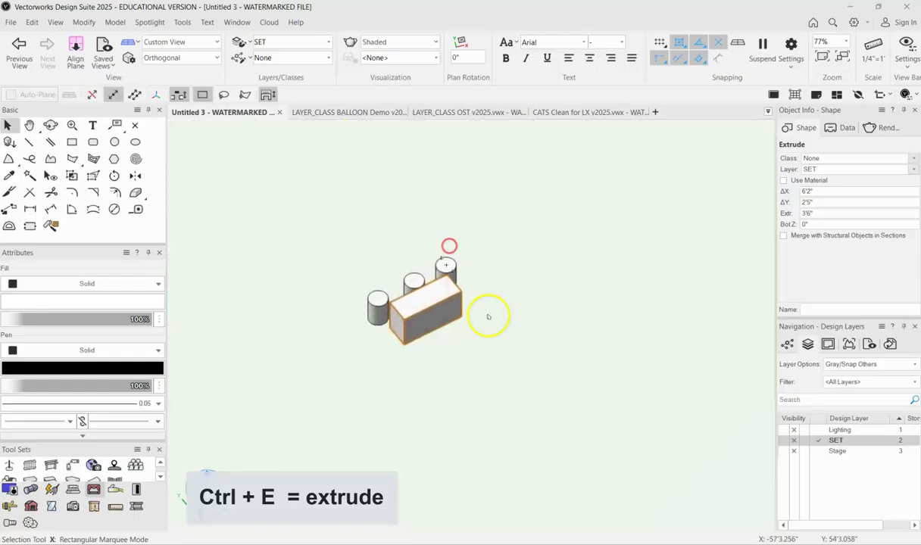
click(489, 317)
shift+middle_drag(526, 329, 449, 299)
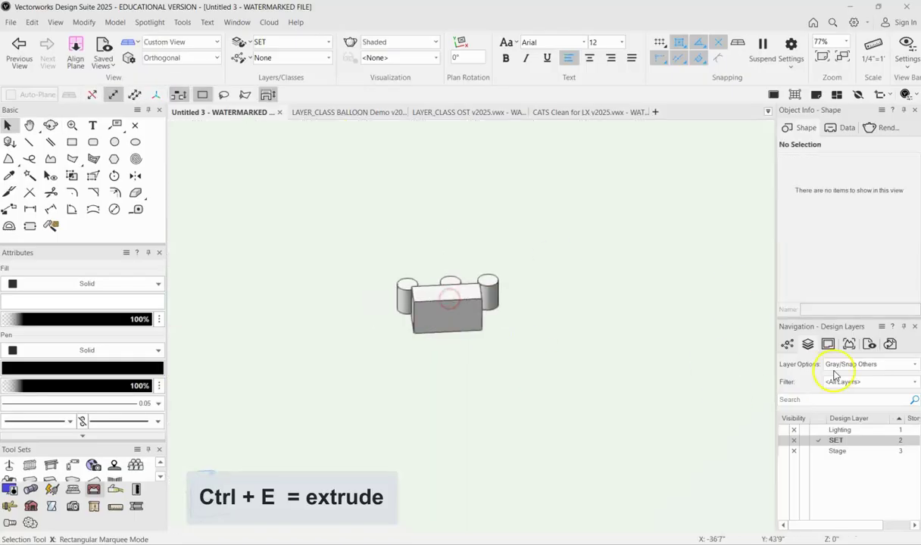
Make the Stage layer active and extrude the large stage rectangle 2'0".
click(817, 452)
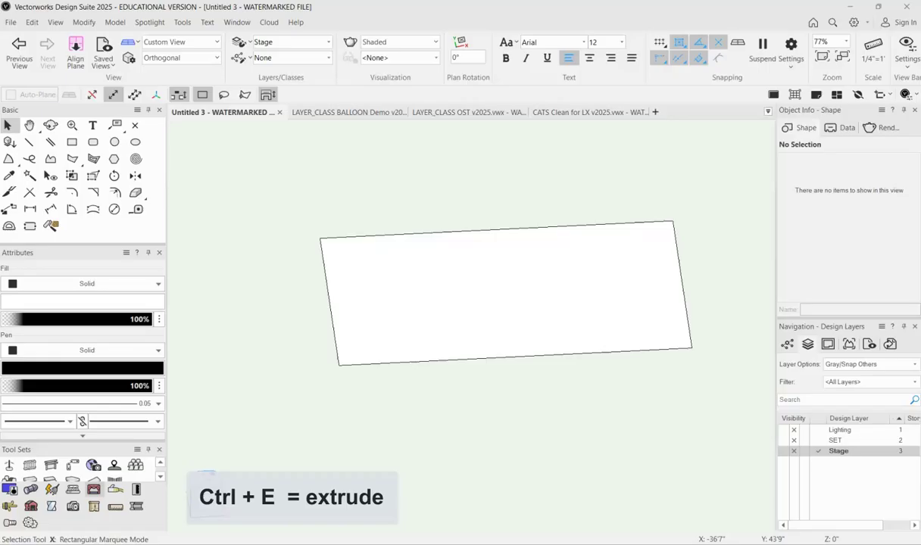
click(508, 353)
key(ctrl+e)
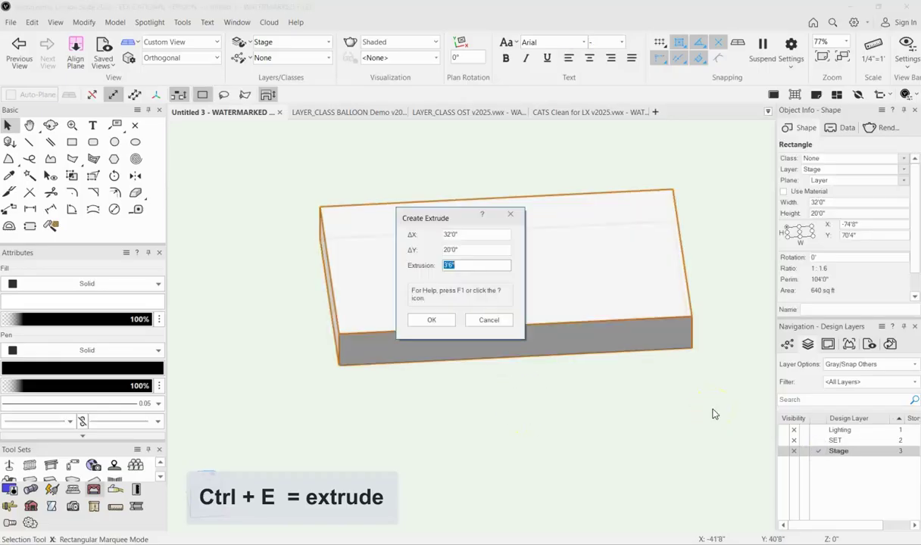
text(2)
key(Return)
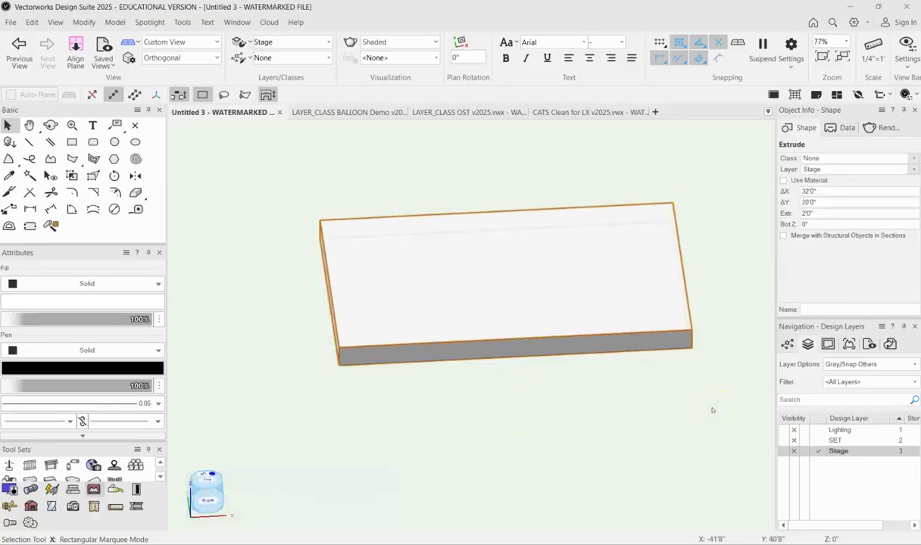
Make the SET, Stage and Lighting design layers all visible.
click(783, 441)
click(782, 419)
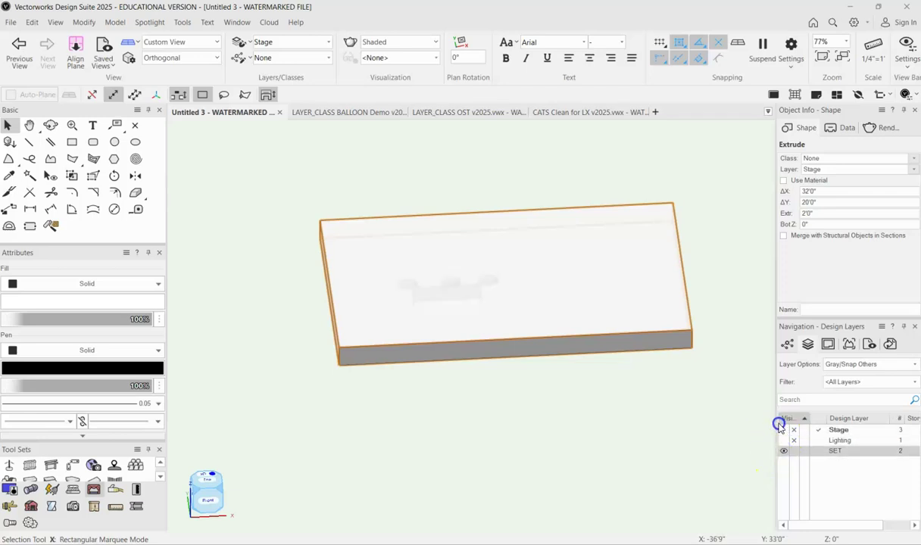
shift+middle_drag(432, 405, 488, 304)
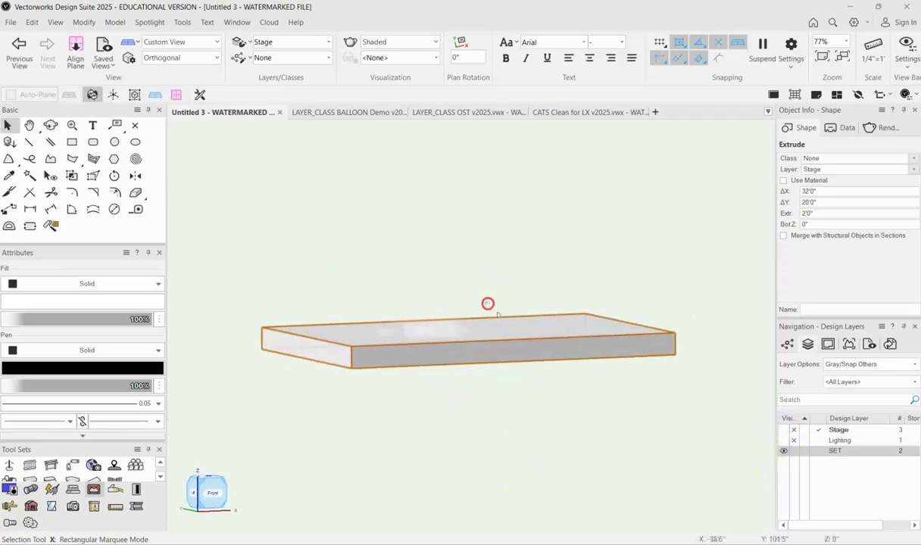
click(784, 429)
click(784, 440)
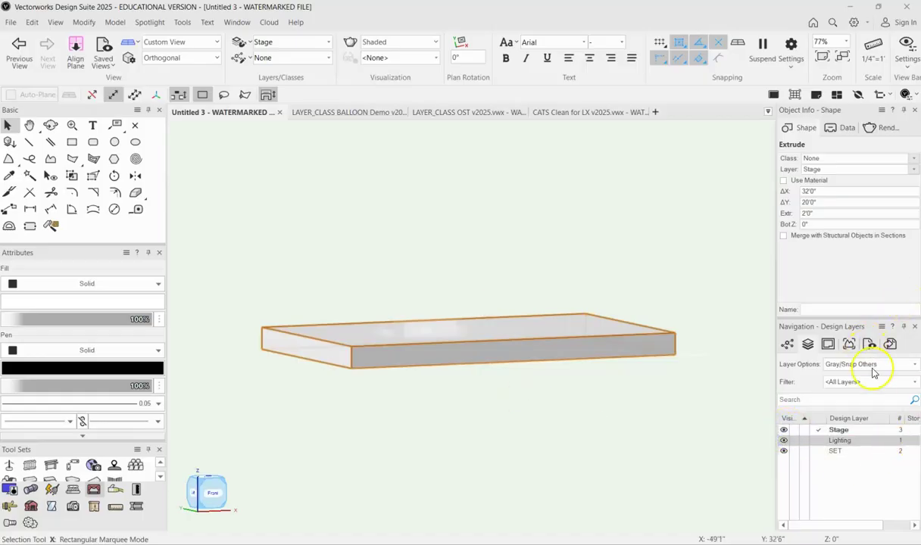
Set both the layer options and the class options to Show/Snap Others.
scroll(421, 312, up, 5)
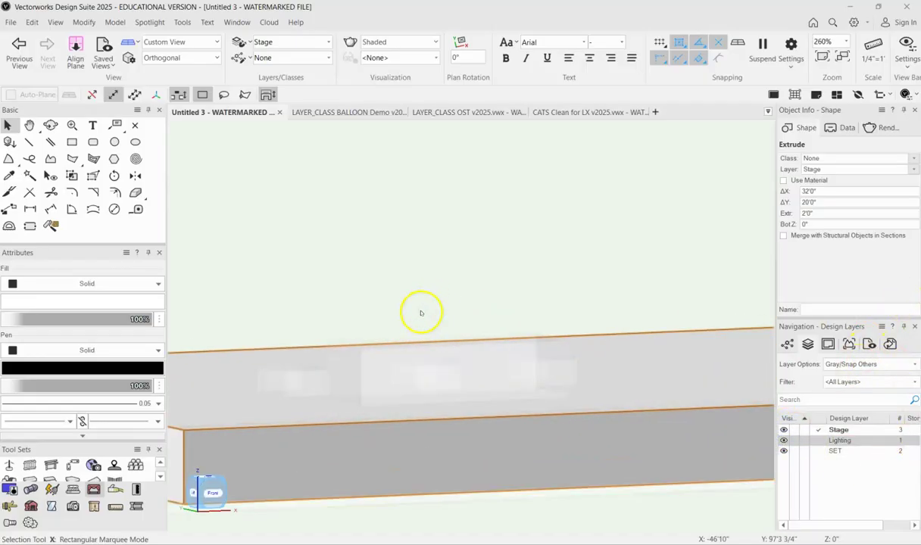
click(910, 366)
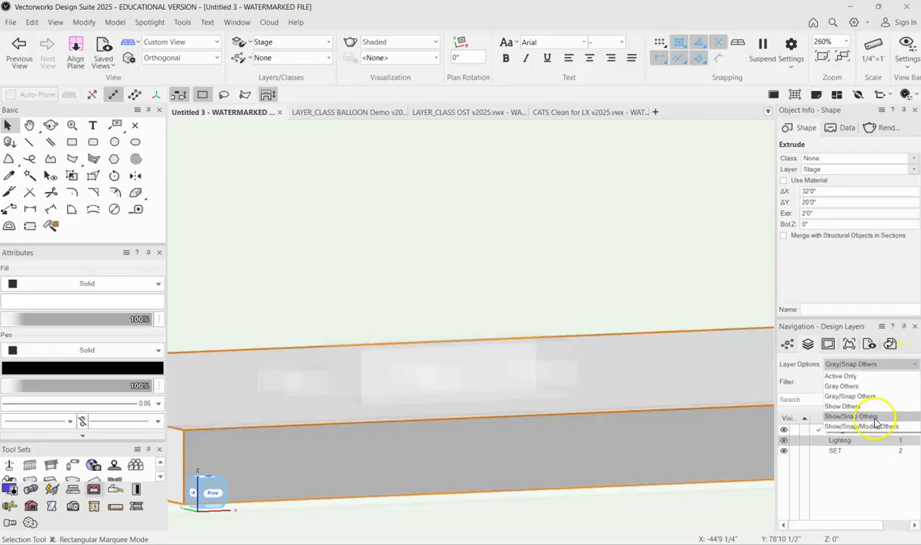
click(874, 418)
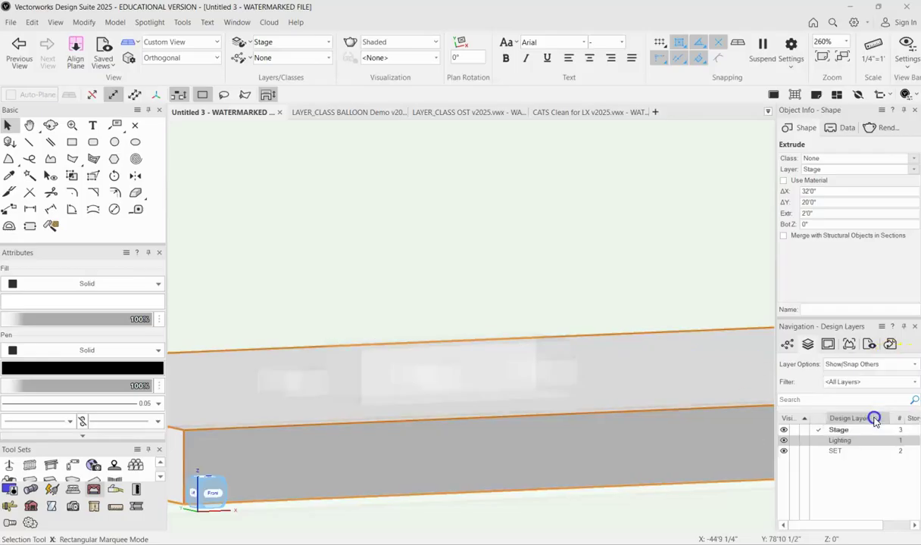
click(789, 345)
click(837, 364)
click(843, 419)
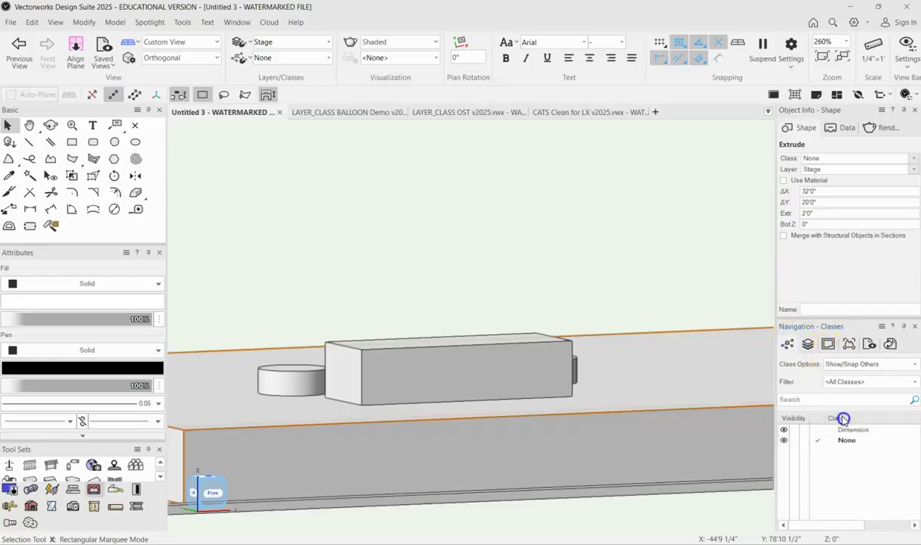
Set the SET design layer's elevation to 2' above the ground plane in the layer organization settings.
click(809, 344)
scroll(409, 243, down, 3)
shift+middle_drag(484, 297, 642, 311)
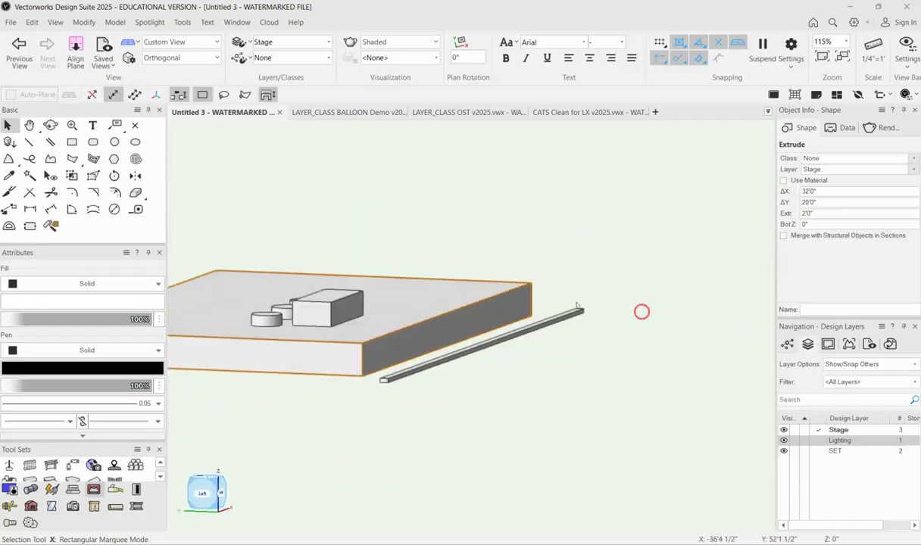
scroll(484, 313, up, 2)
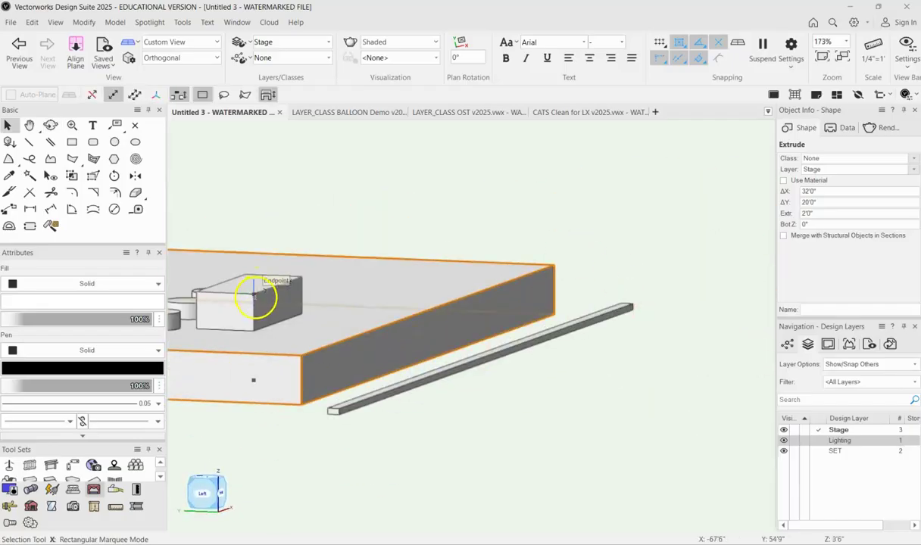
scroll(663, 325, down, 5)
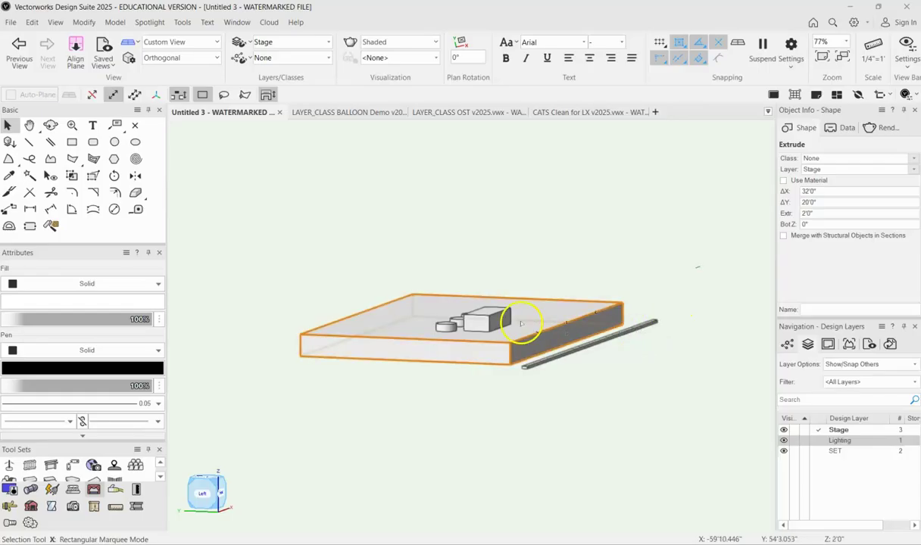
scroll(457, 362, up, 5)
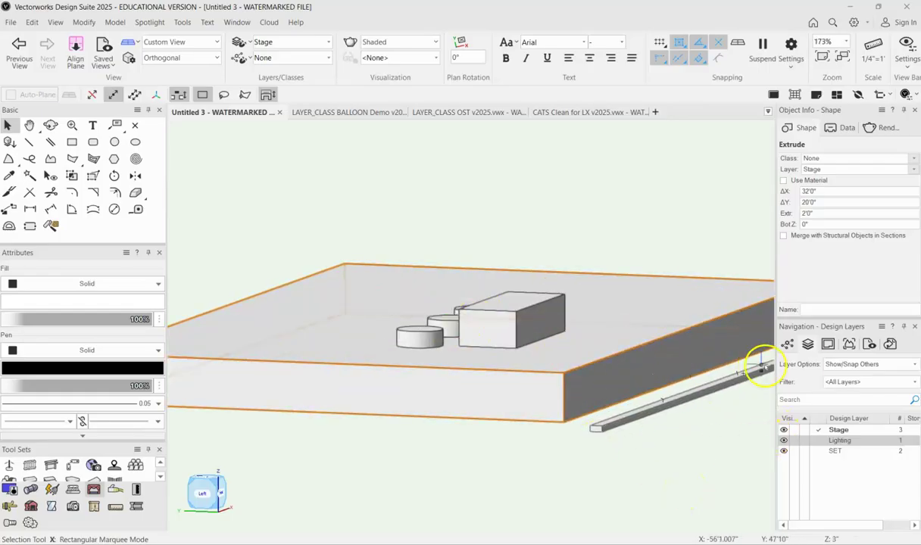
click(809, 346)
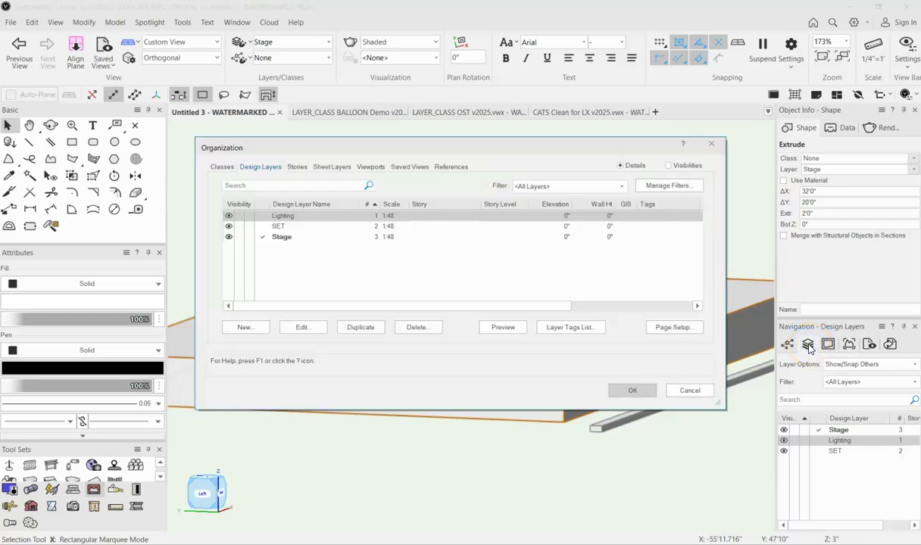
click(278, 226)
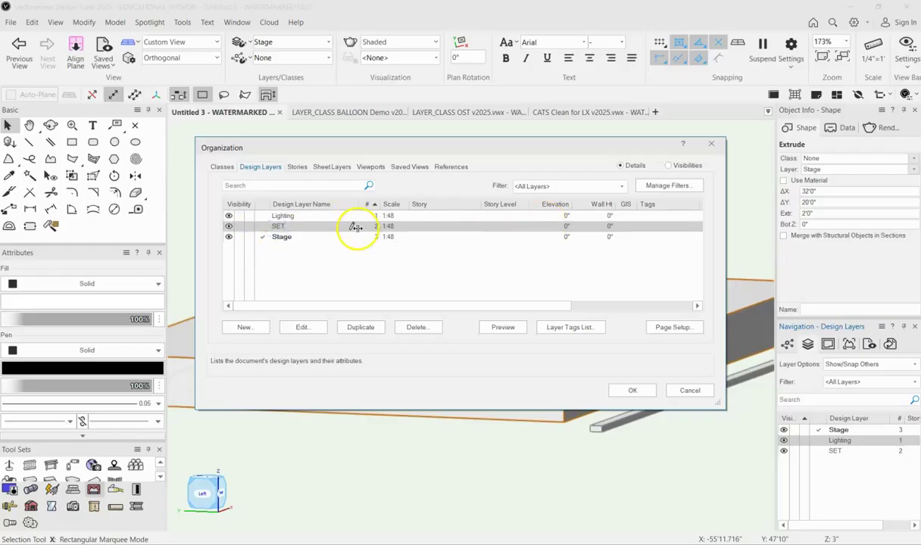
double_click(564, 233)
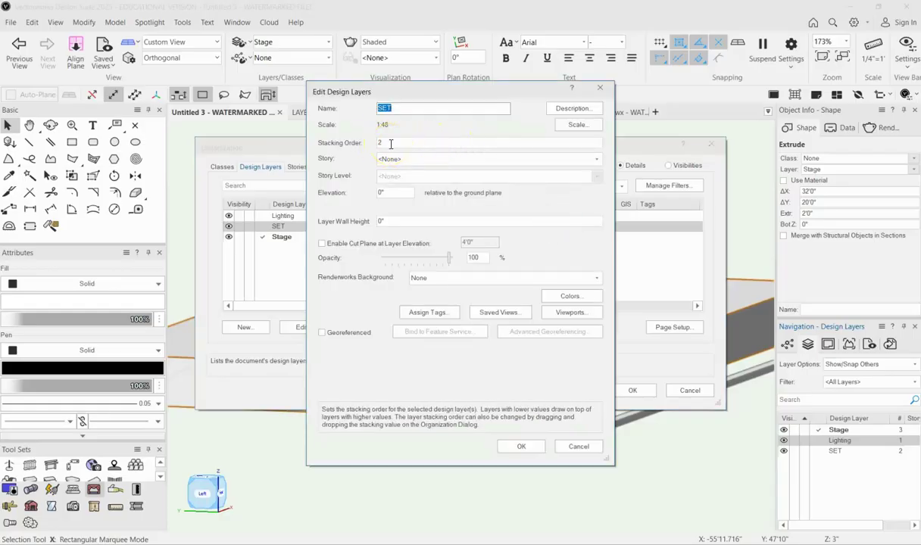
click(385, 193)
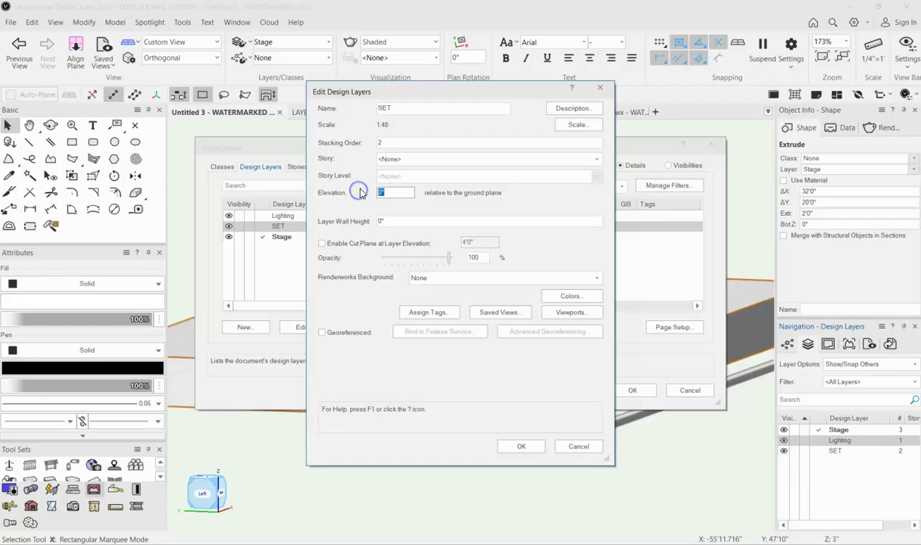
text(2')
key(Return)
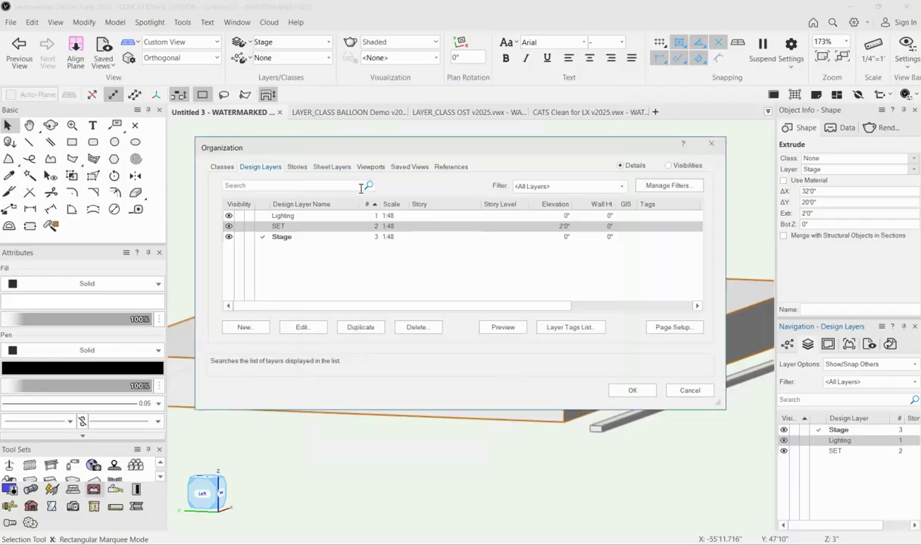
Set the Lighting design layer's elevation to 16', apply the layer changes and inspect the raised layers in 3D.
click(292, 216)
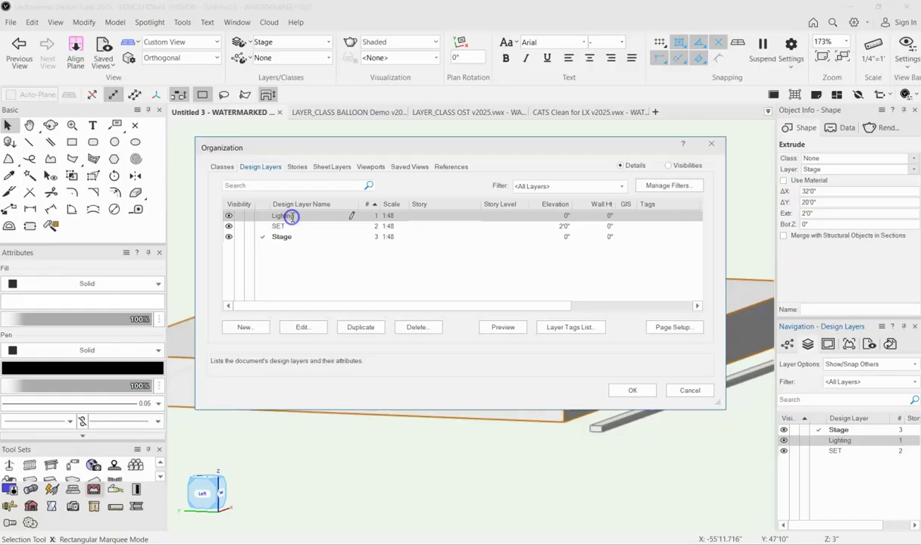
double_click(565, 216)
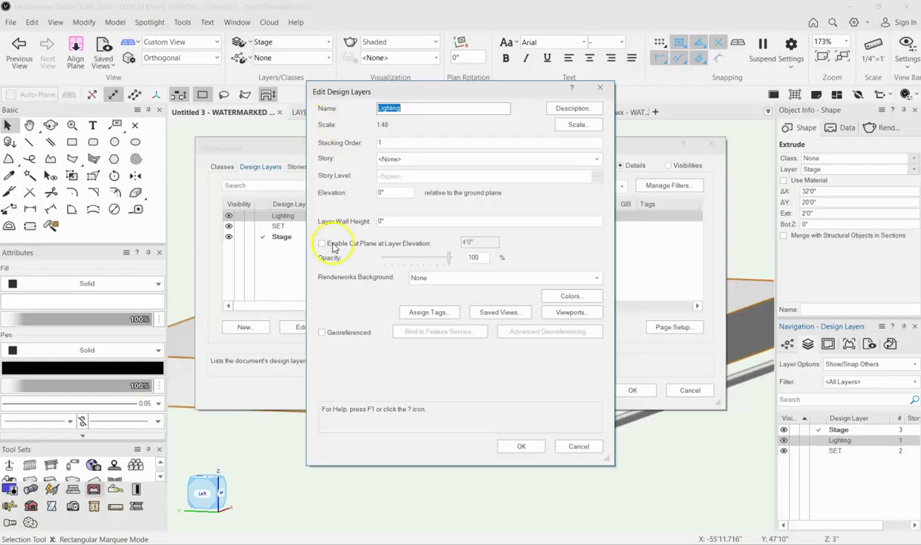
click(377, 192)
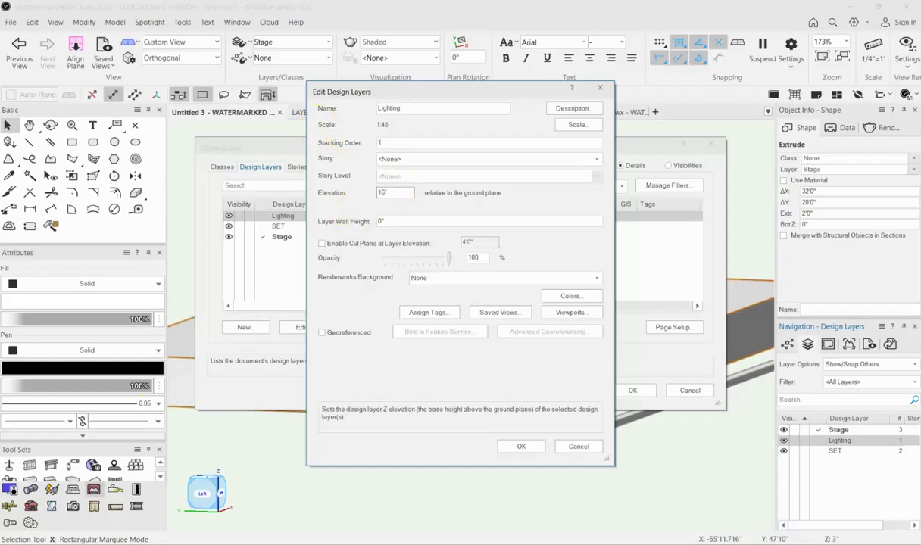
key(Return)
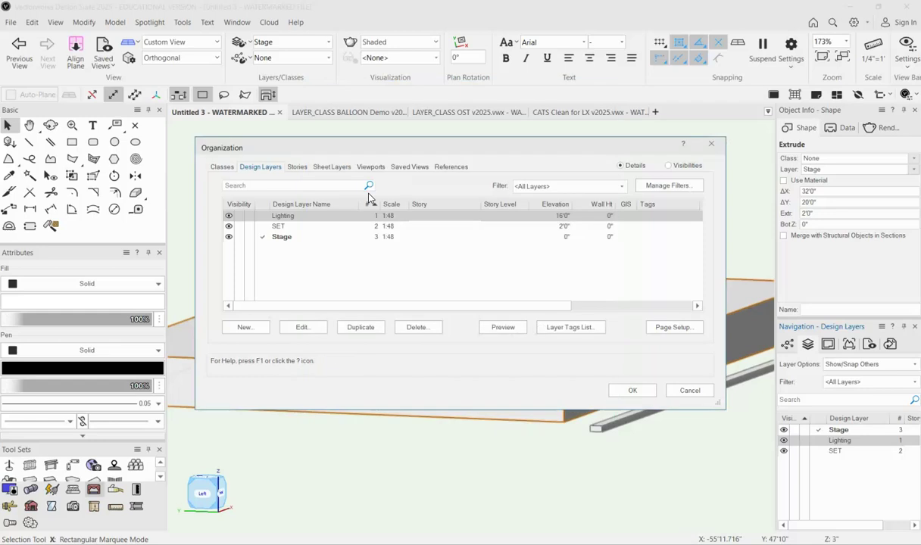
click(632, 390)
scroll(447, 435, down, 6)
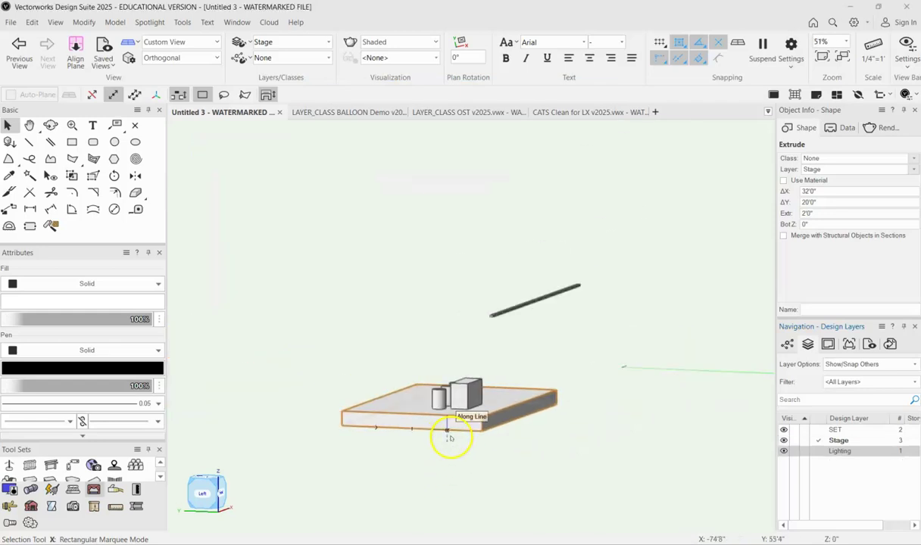
ctrl+middle_drag(624, 405, 363, 428)
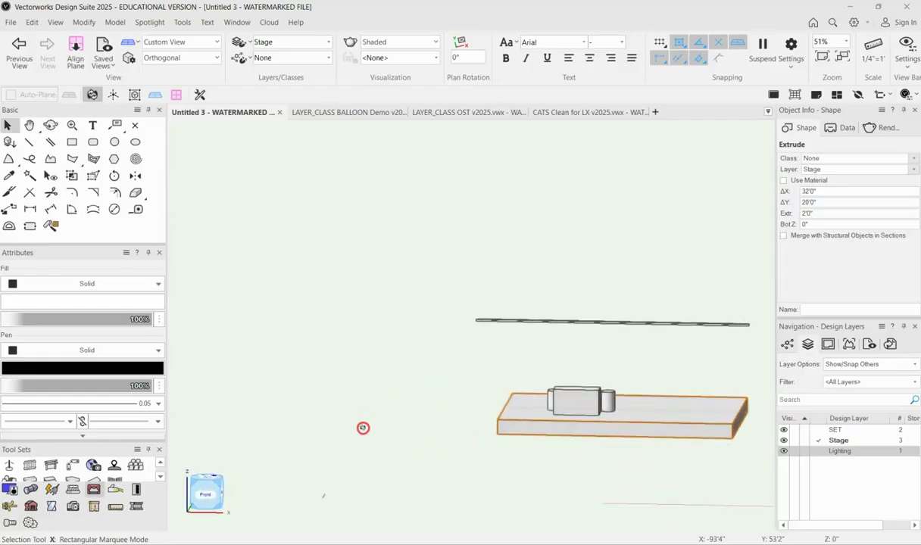
scroll(740, 452, up, 4)
scroll(741, 451, down, 2)
ctrl+middle_drag(483, 446, 662, 415)
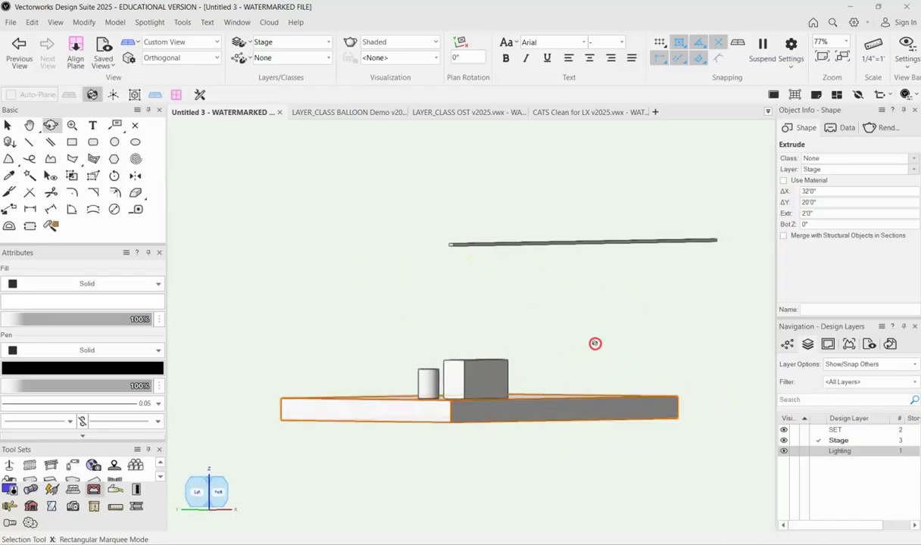
ctrl+middle_drag(594, 343, 559, 362)
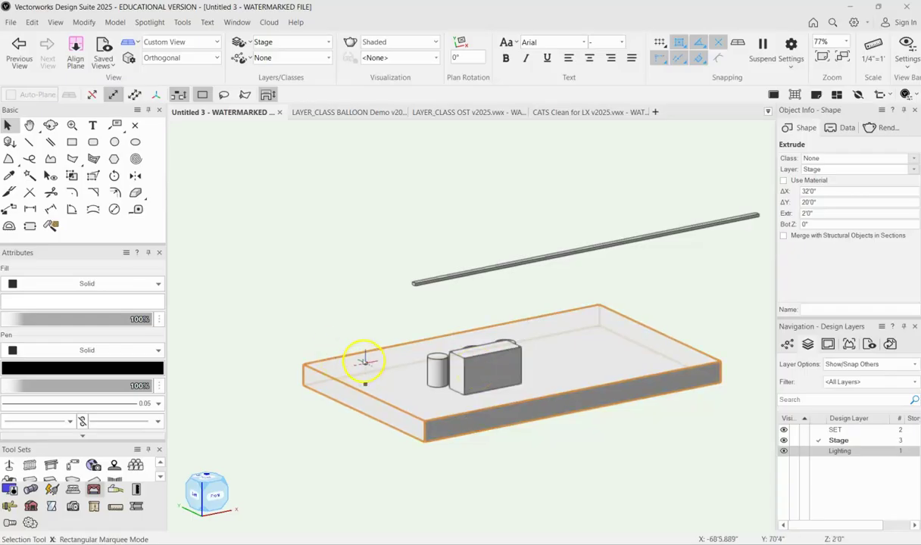
Make the SET layer active and draw a rectangle about 4'5" by 2'6" off to the side of the stage.
click(72, 143)
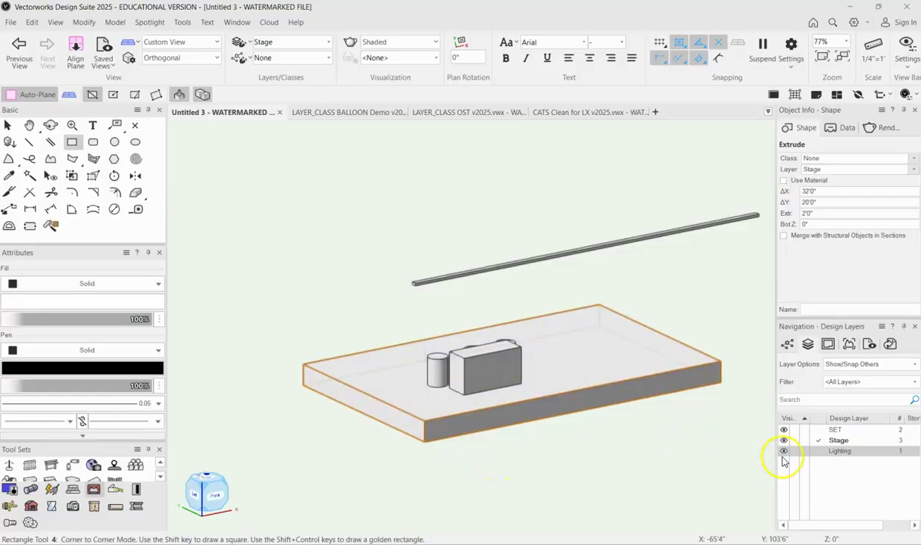
click(817, 430)
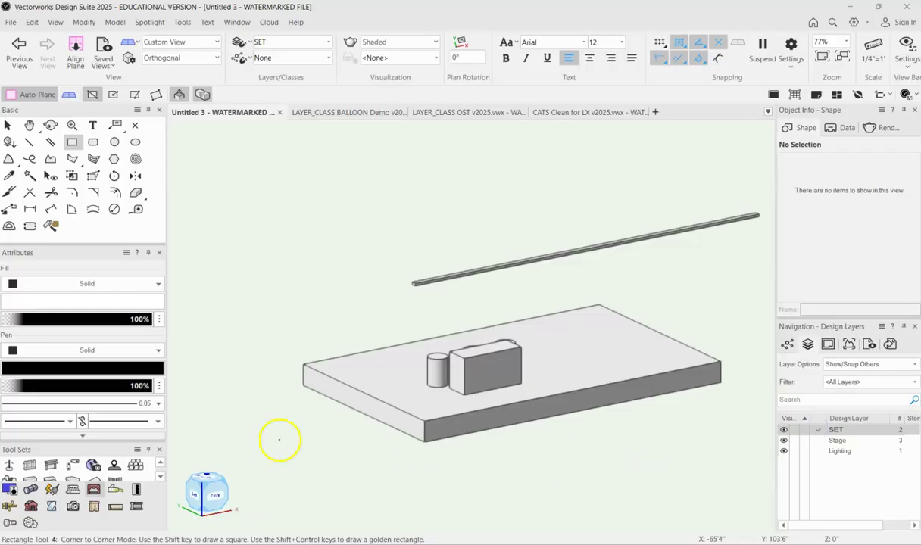
click(71, 142)
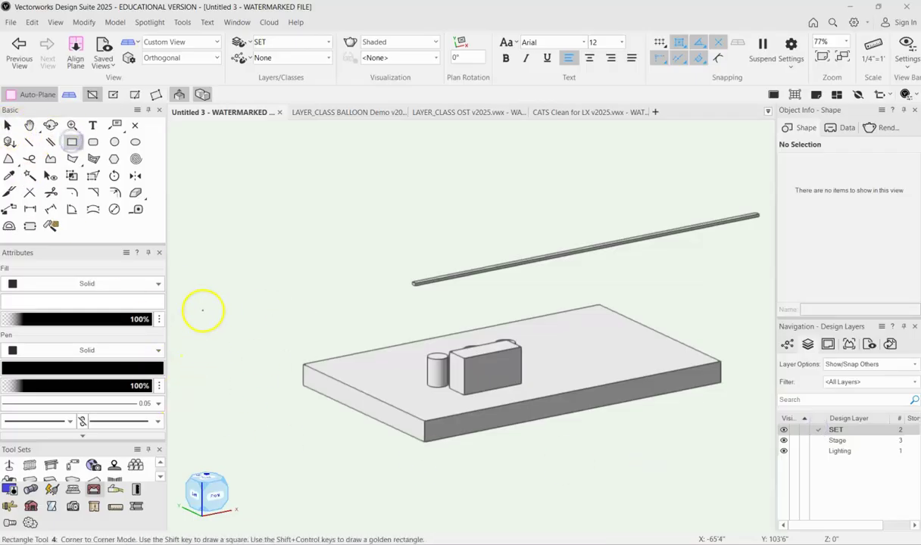
click(201, 307)
click(257, 306)
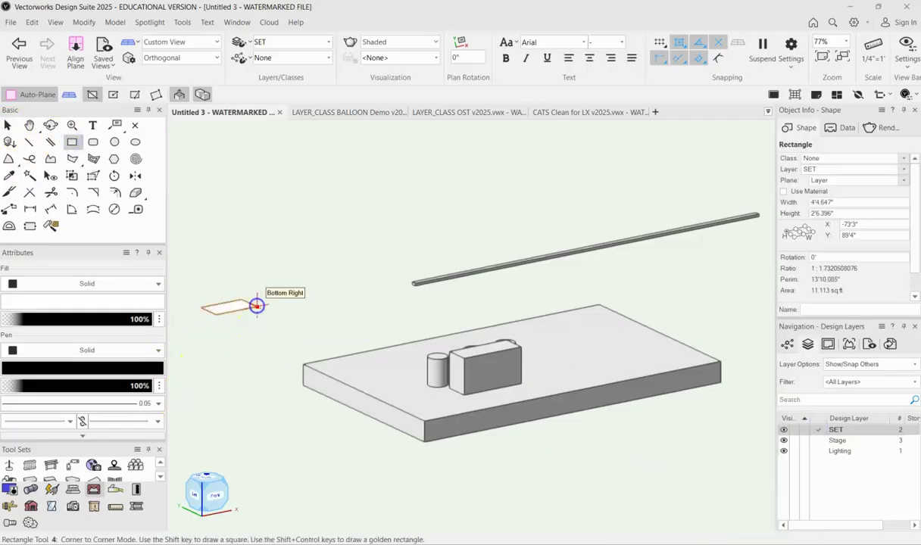
Extrude the new rectangle on the SET layer 2'0".
key(ctrl+e)
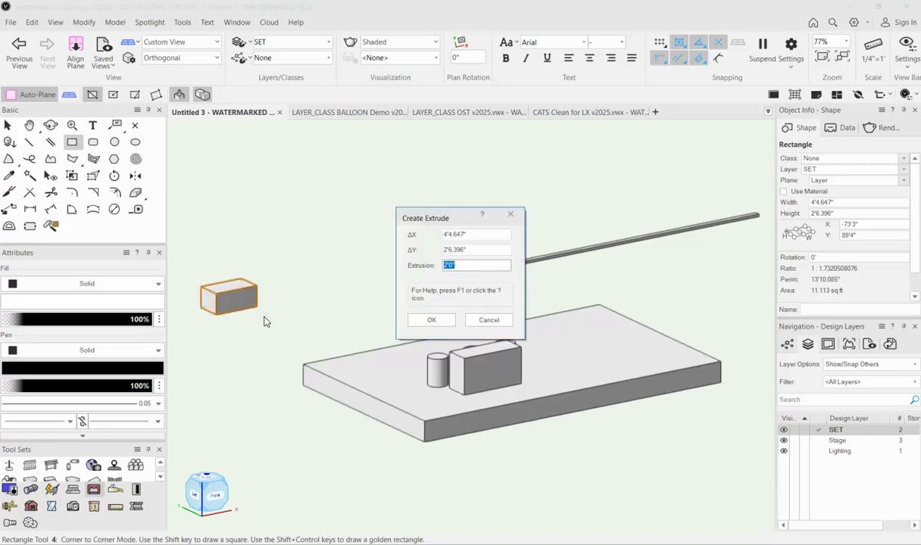
key(Return)
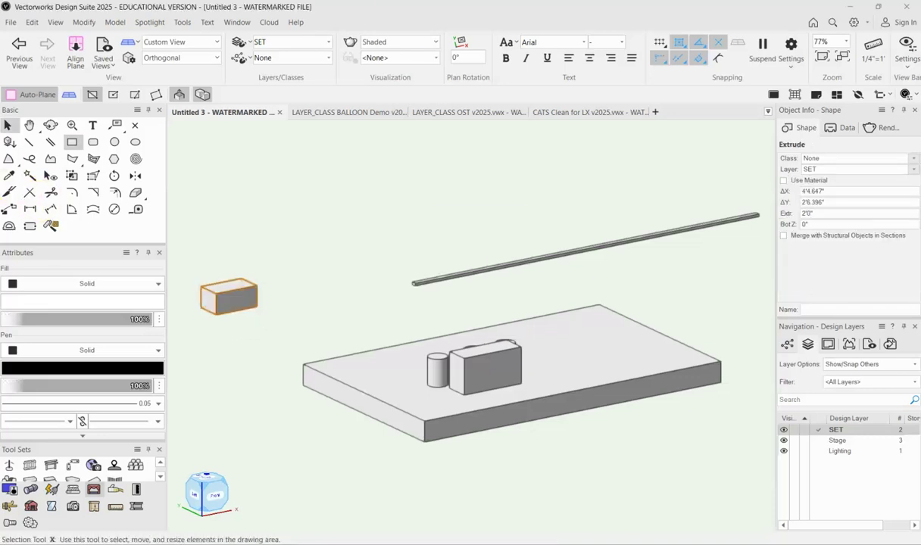
ctrl+middle_drag(306, 435, 270, 447)
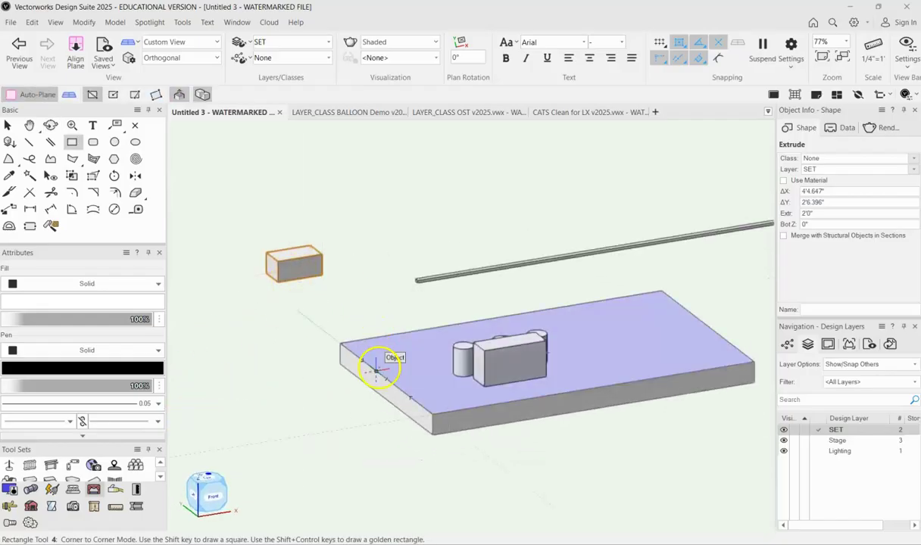
Move the new block onto the stage near its front corner in plan view and inspect its placement in 3D.
click(7, 125)
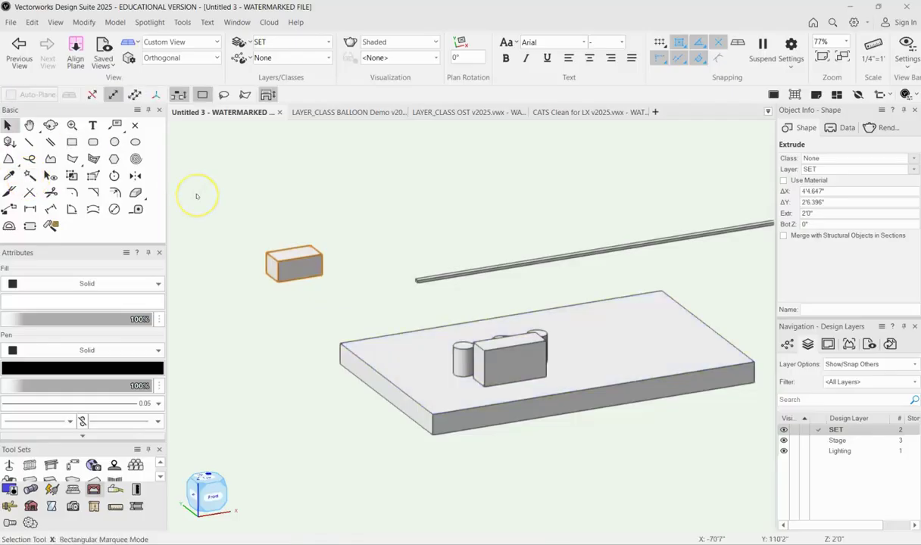
key(ctrl+5)
scroll(450, 330, down, 3)
mouse_move(449, 330)
mouse_down()
mouse_move(458, 326)
mouse_move(468, 343)
mouse_move(489, 451)
mouse_move(544, 426)
mouse_move(528, 432)
mouse_up()
click(648, 457)
mouse_move(648, 457)
shift+middle_down()
mouse_move(531, 302)
mouse_move(522, 276)
shift+middle_up()
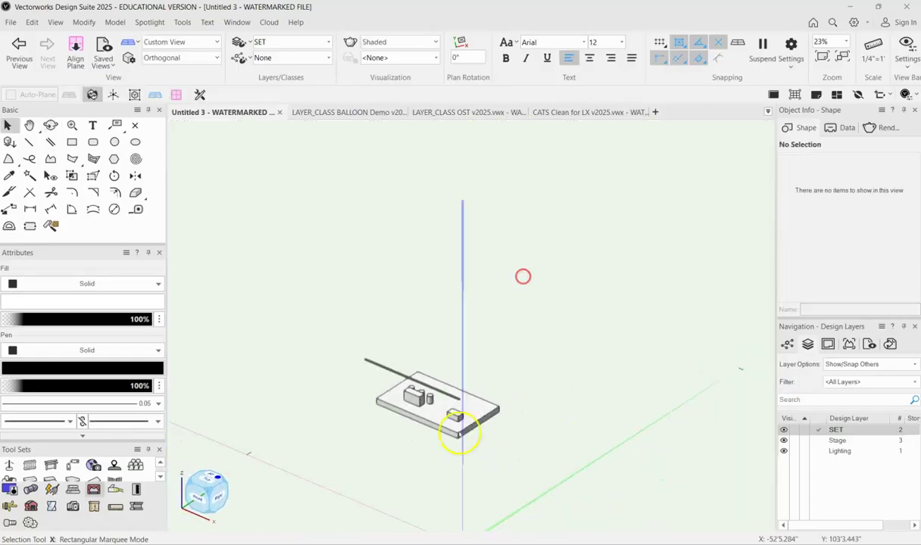
scroll(459, 434, up, 10)
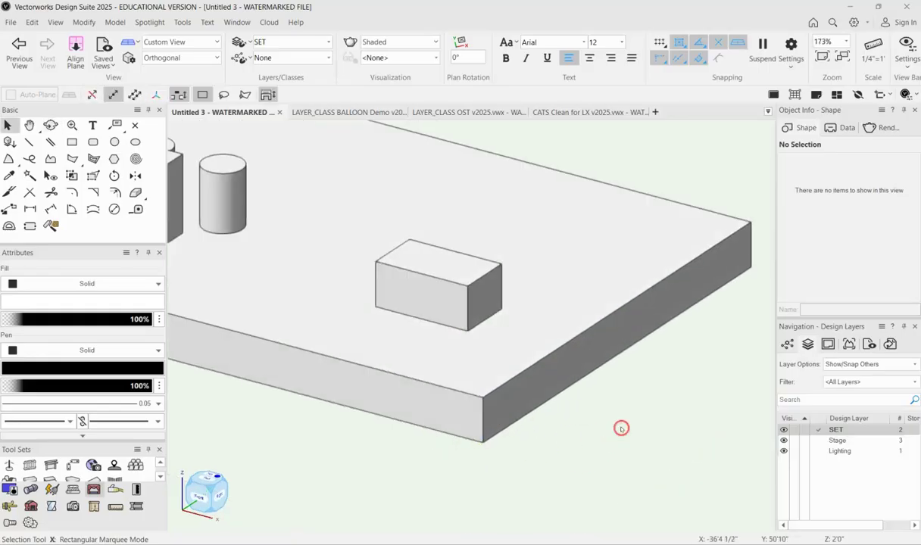
scroll(621, 428, down, 6)
Make the Stage and Lighting design layers invisible, leaving only the SET layer shown.
click(813, 449)
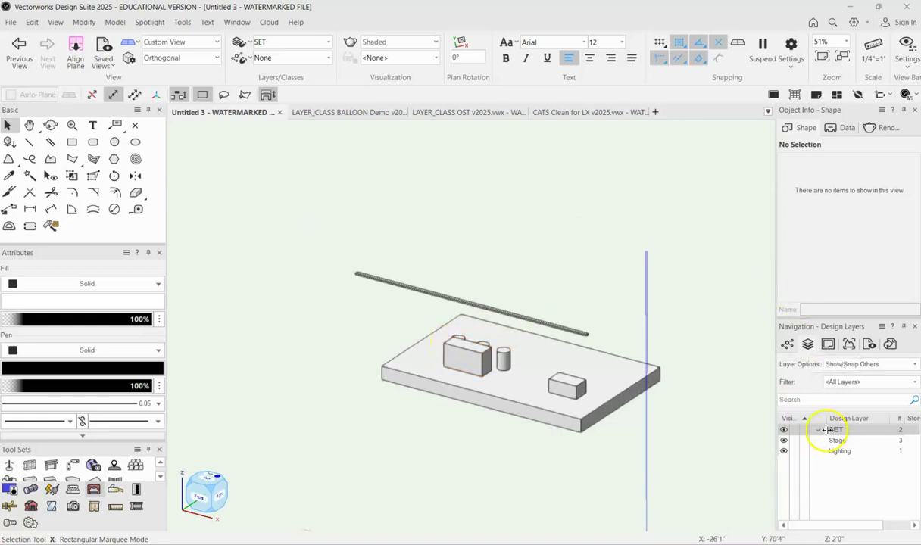
click(794, 440)
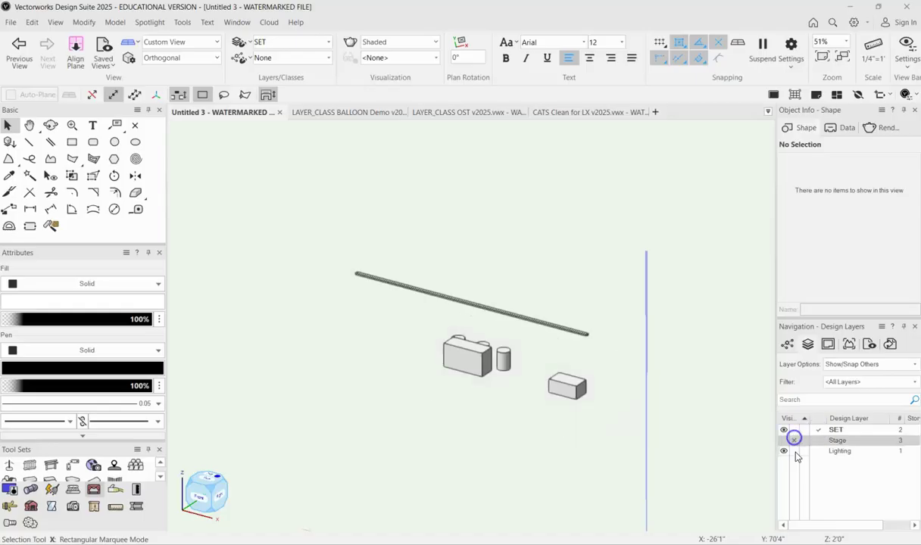
click(793, 450)
shift+middle_drag(561, 428, 614, 491)
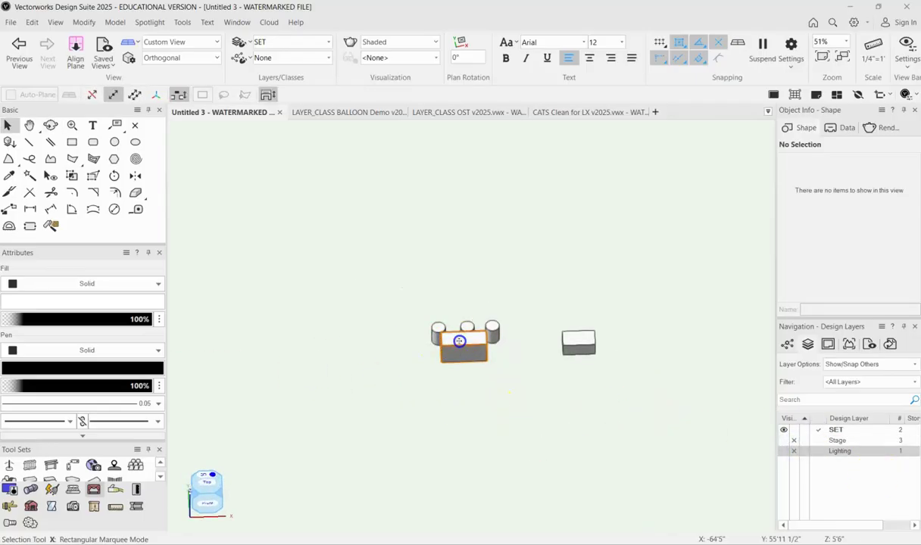
Examine the class choices and new-class options for the extruded cylinders without creating a class, and display the document's class list.
click(580, 341)
click(574, 340)
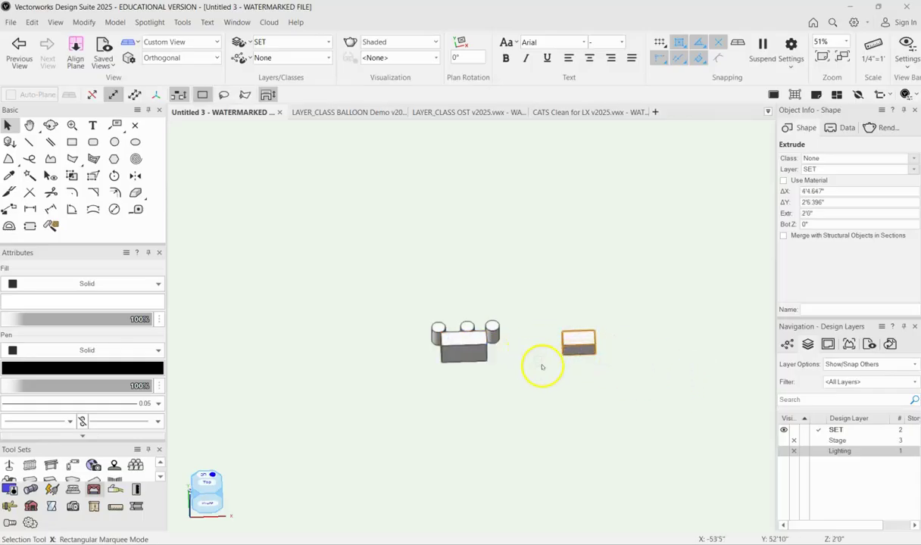
click(494, 326)
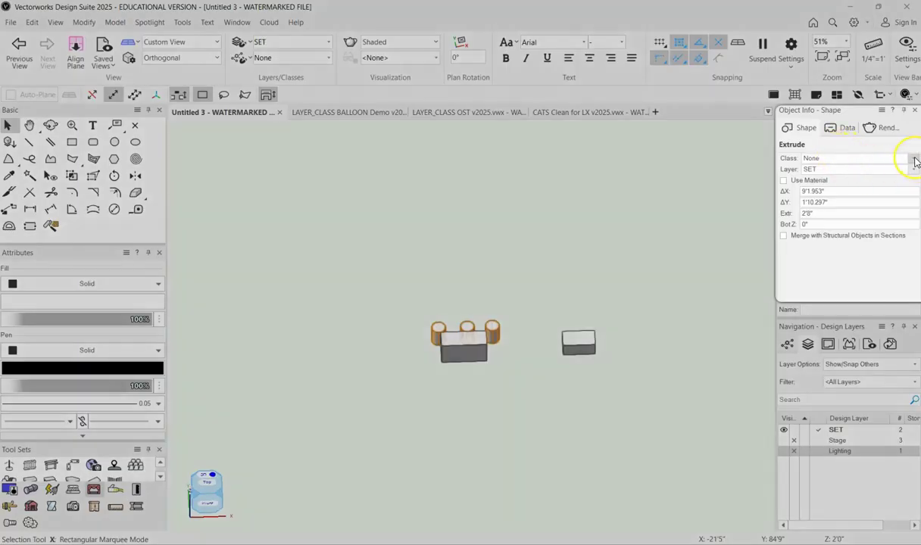
click(914, 159)
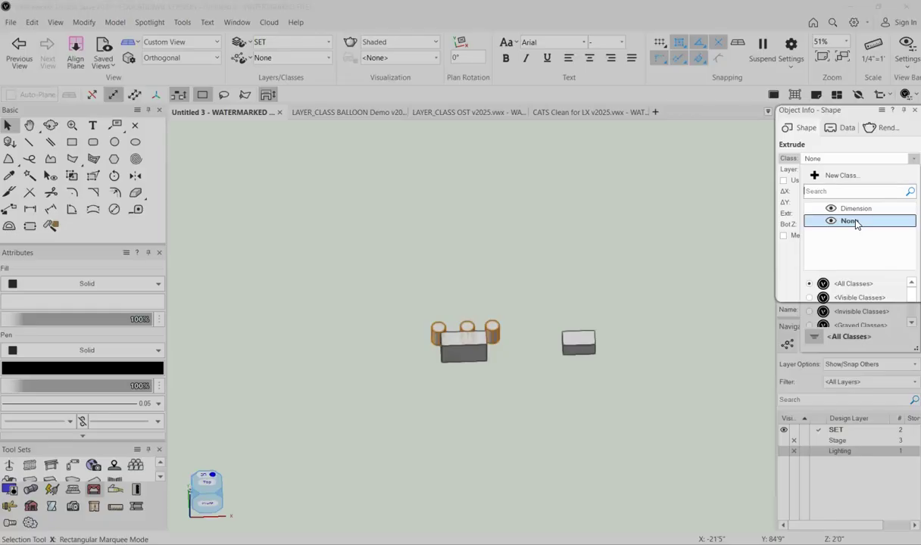
click(824, 182)
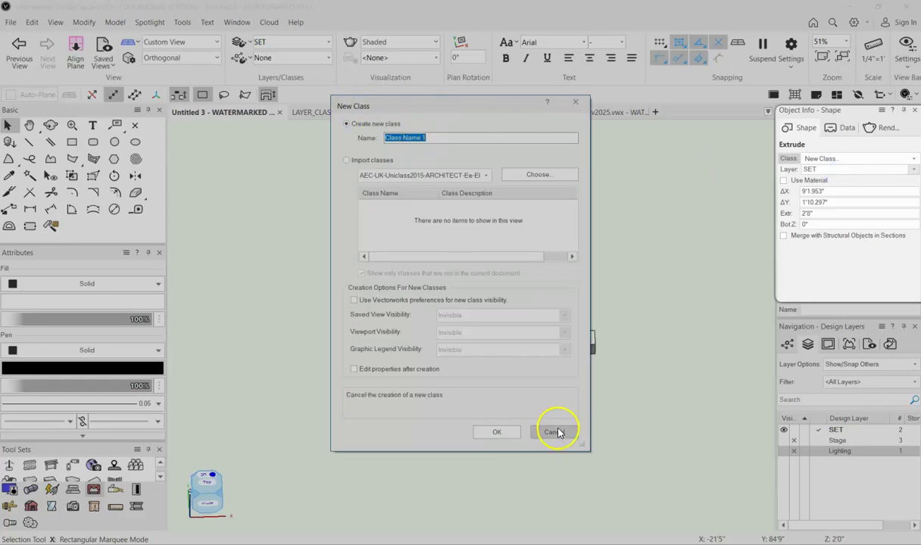
click(558, 433)
click(787, 345)
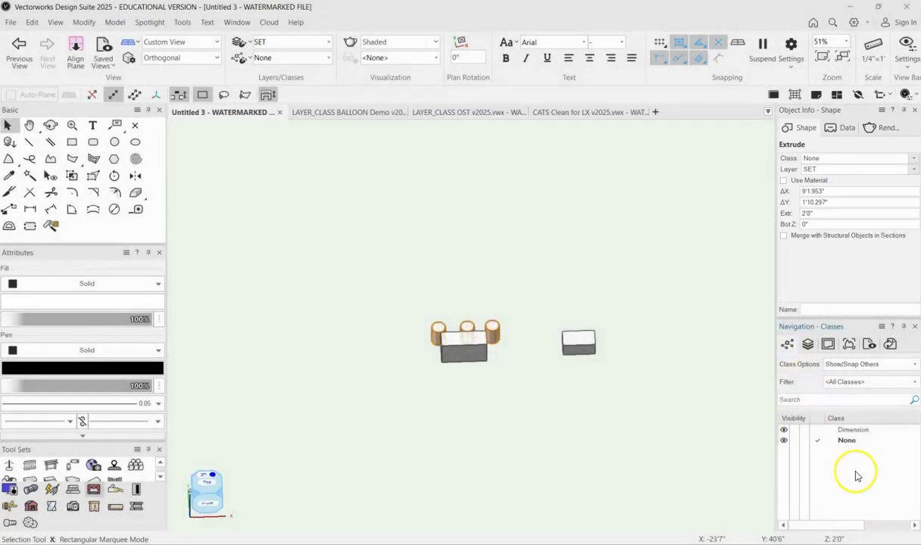
Create a new class named Stools in the document's class list.
right_click(854, 469)
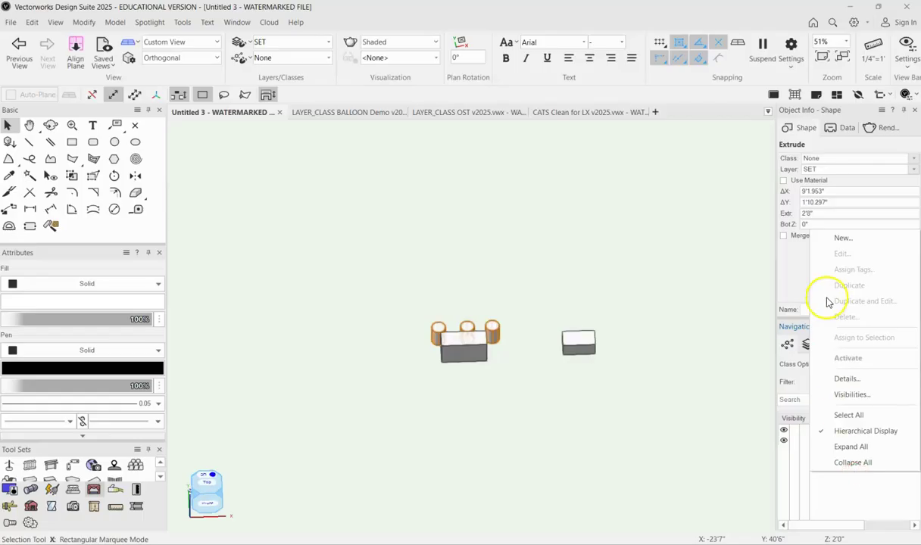
click(843, 239)
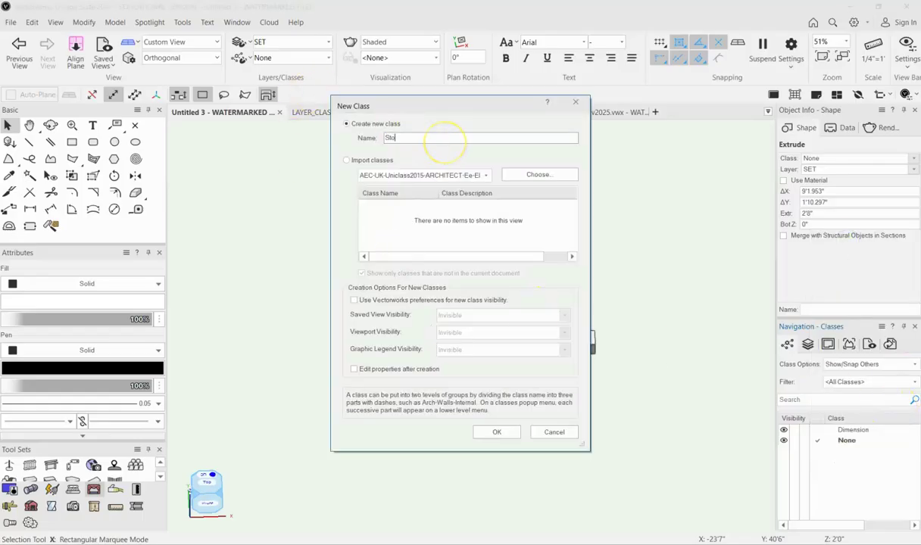
key(Return)
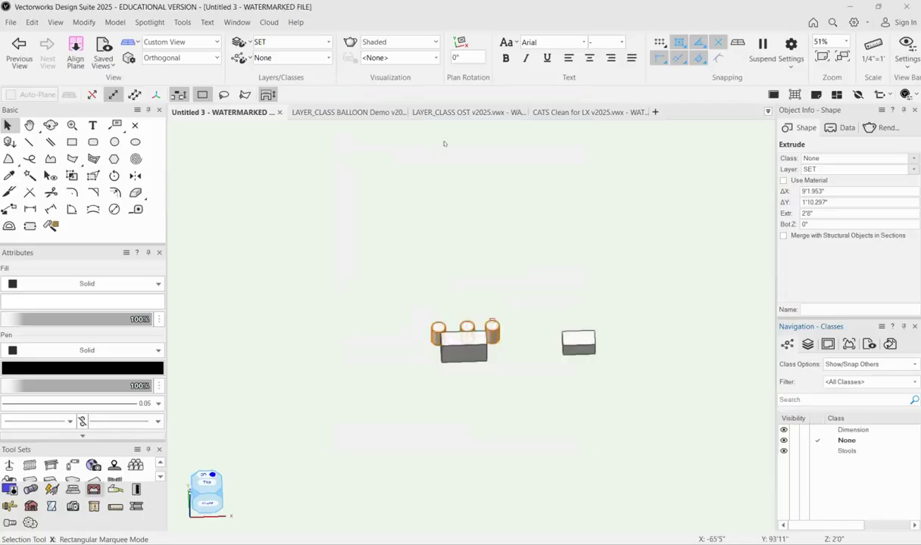
Assign the three extruded cylinders on the SET layer to the Stools class and deselect them.
click(523, 331)
click(487, 329)
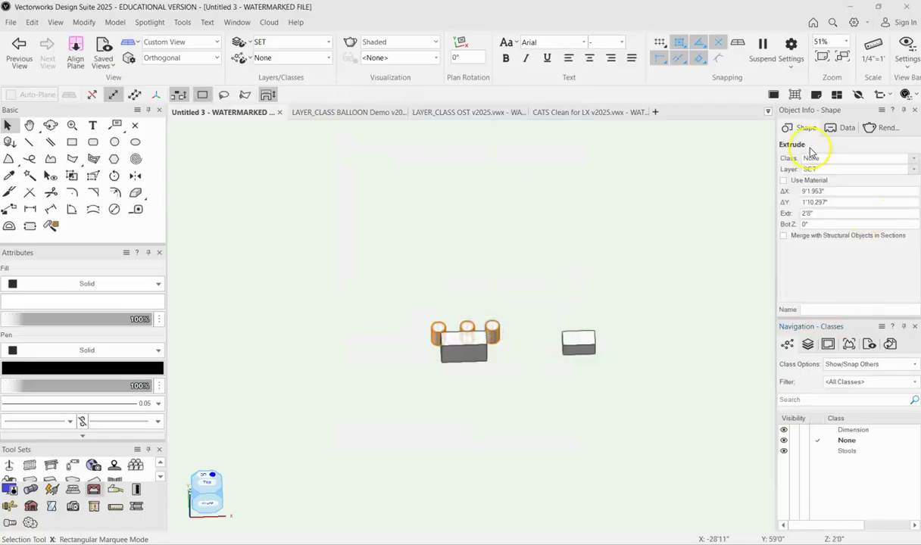
click(856, 158)
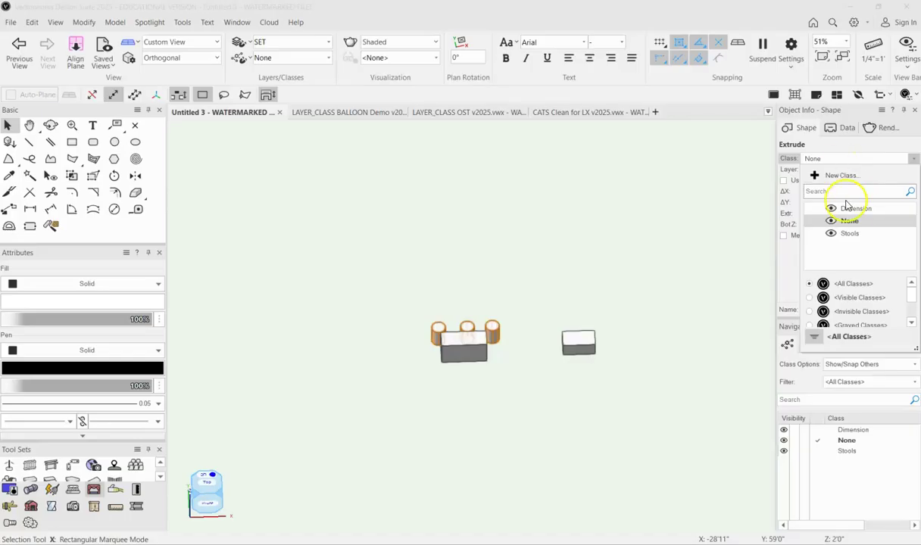
click(850, 234)
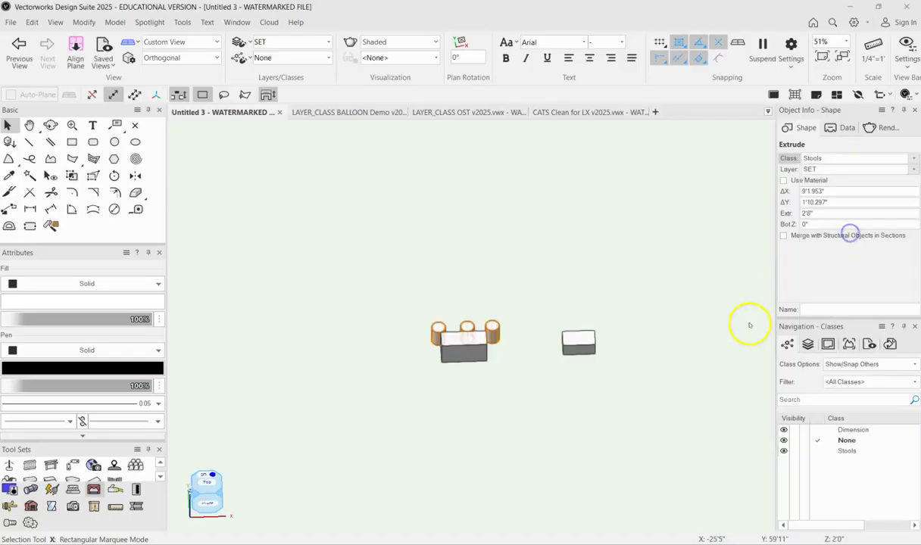
click(738, 334)
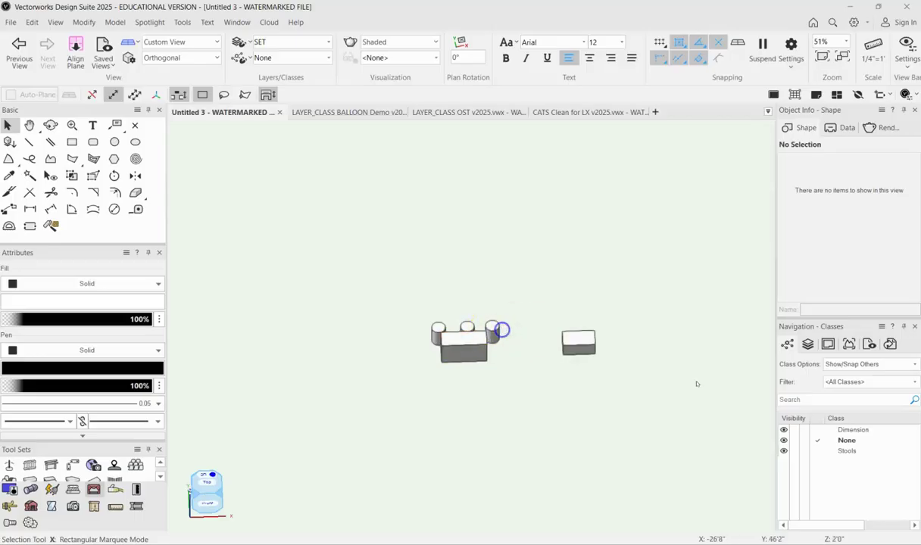
Make Stools the active class, set the None and Dimension classes invisible, and inspect the stools in 3D.
click(843, 453)
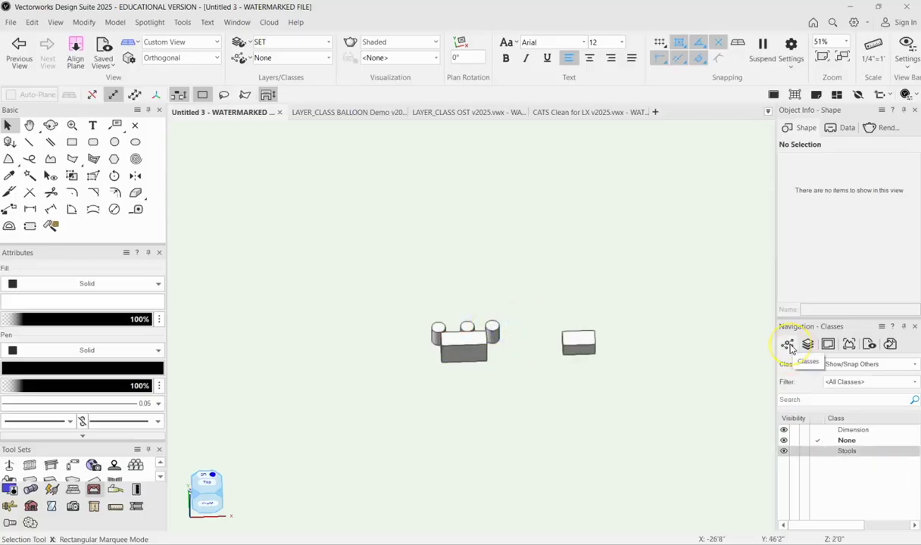
click(818, 452)
click(784, 440)
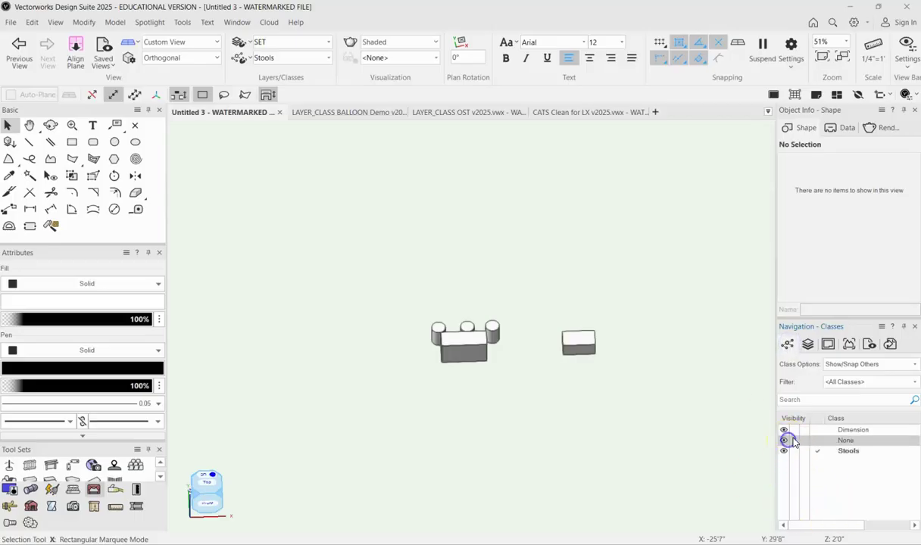
click(793, 437)
ctrl+middle_drag(597, 370, 553, 325)
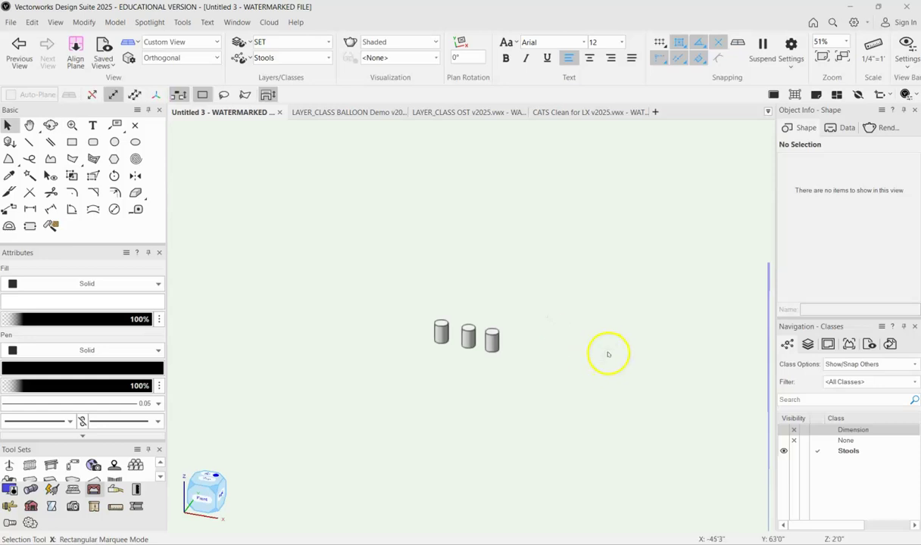
mouse_move(411, 271)
ctrl+middle_down()
mouse_move(512, 308)
mouse_move(455, 359)
mouse_move(465, 369)
ctrl+middle_up()
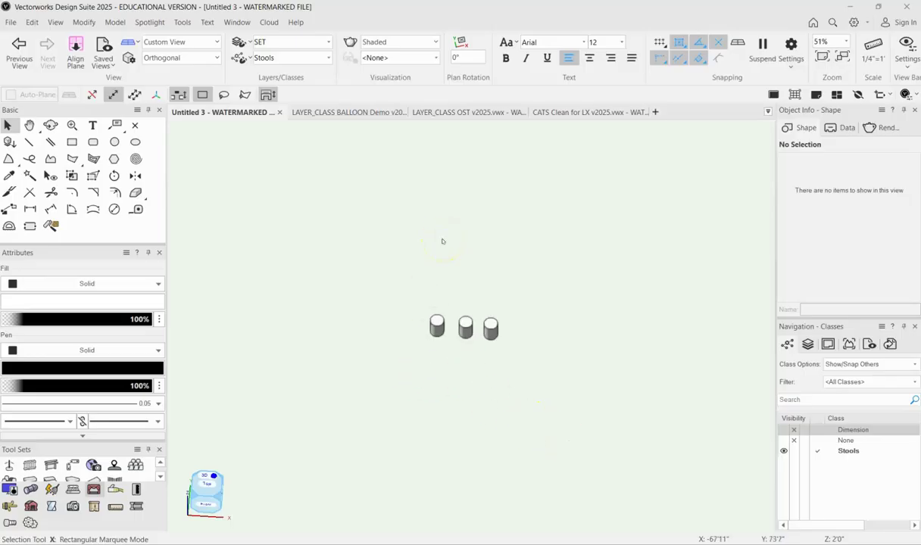
Switch to the CATS Clean for LX v2025 drawing and examine its stage set and furniture up close in 3D.
click(566, 112)
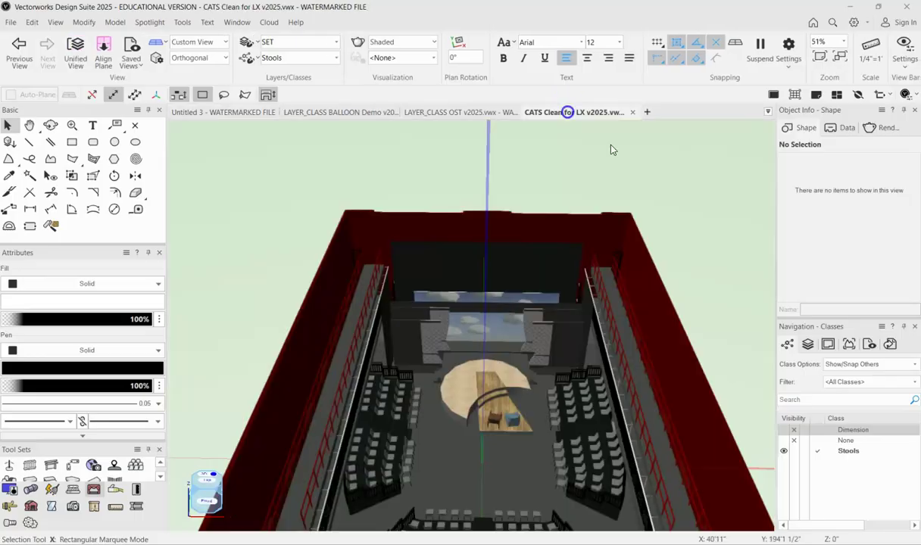
ctrl+middle_drag(638, 356, 649, 297)
scroll(568, 384, up, 5)
scroll(569, 386, up, 2)
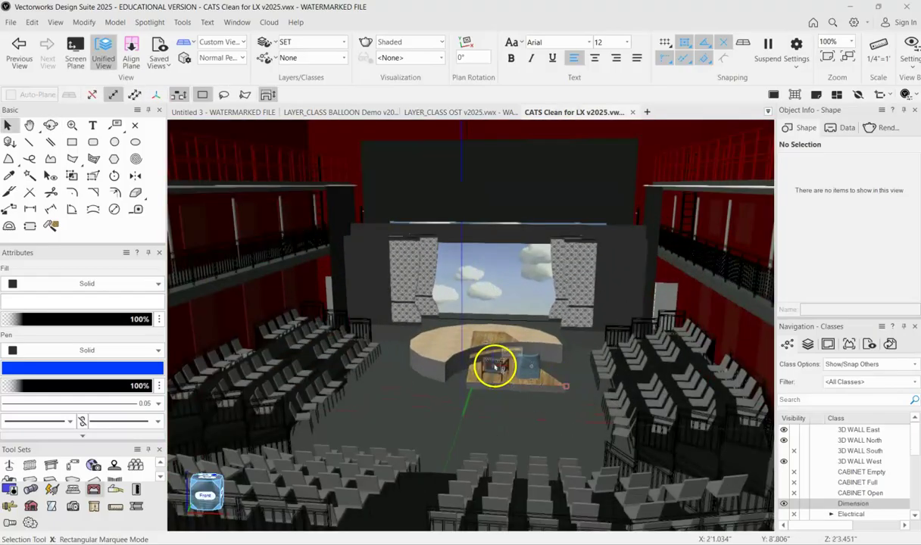
scroll(522, 366, up, 3)
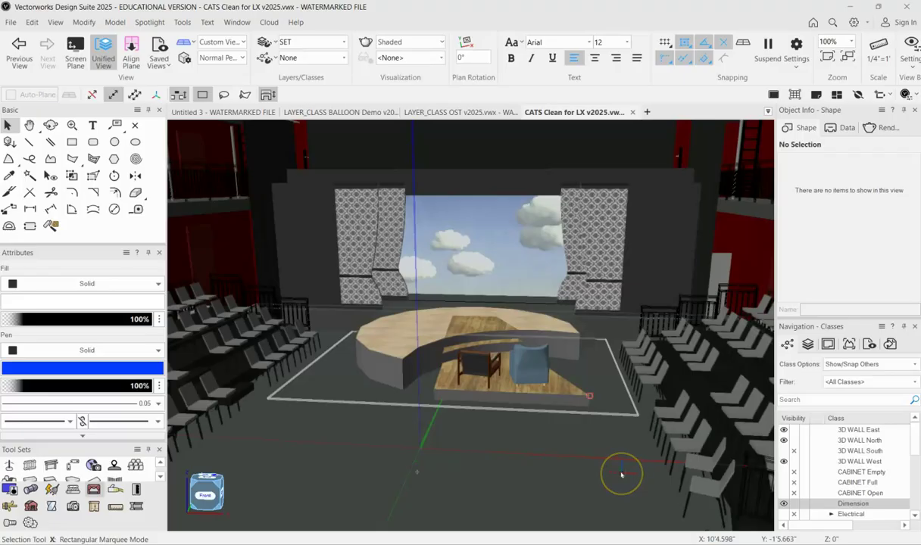
scroll(621, 475, down, 2)
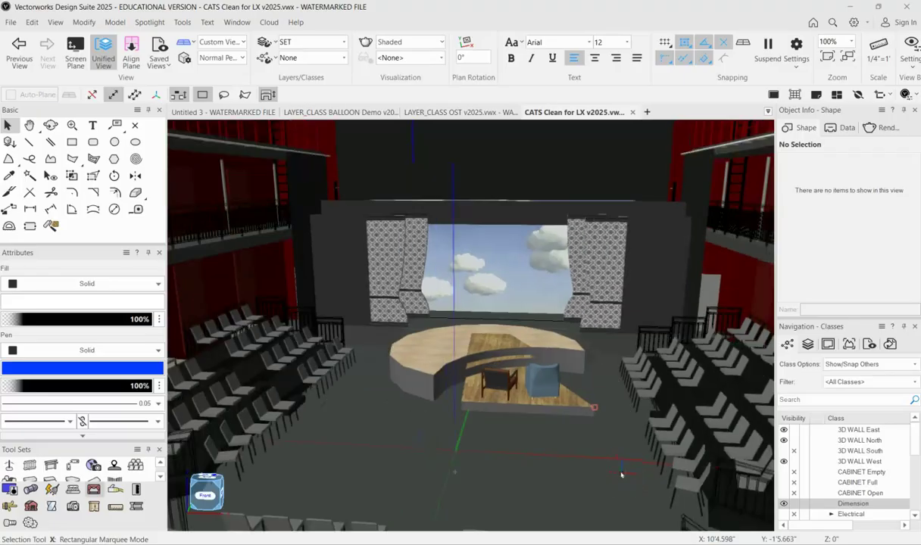